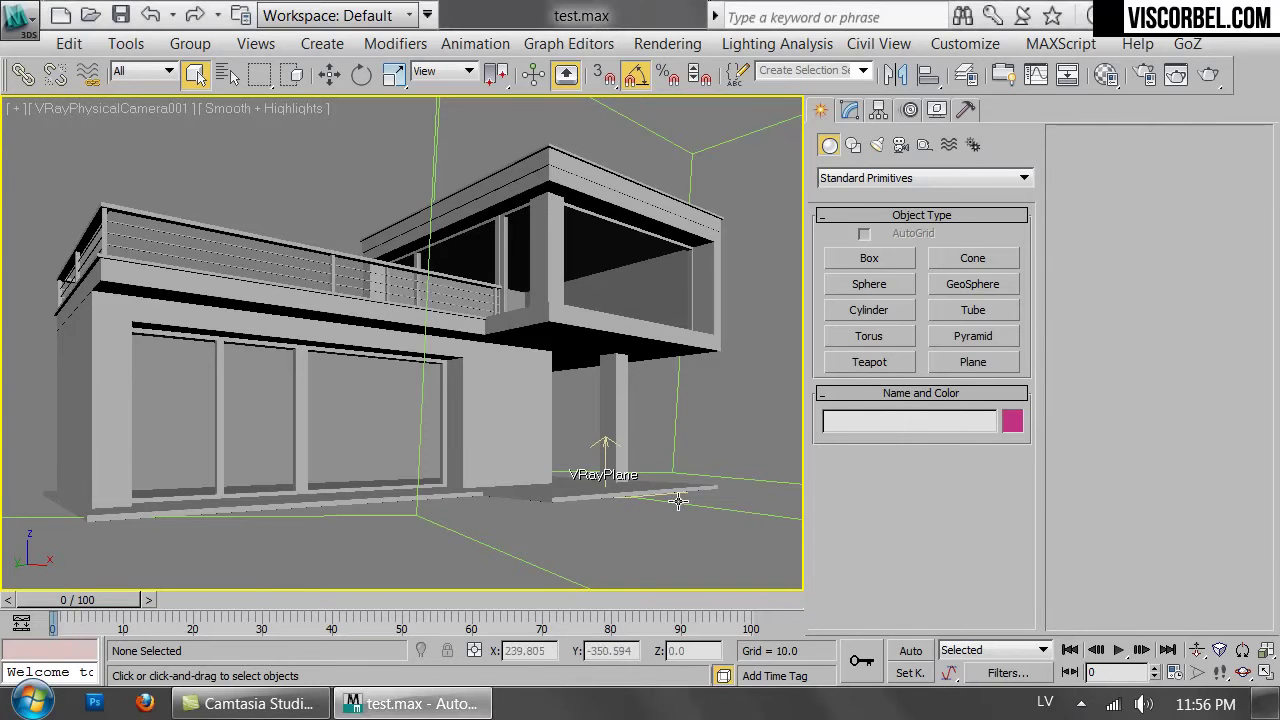
In Perspective view, select VRayPhysicalCamera001 and set its white balance to Neutral.
{"action": "key", "text": "p"}
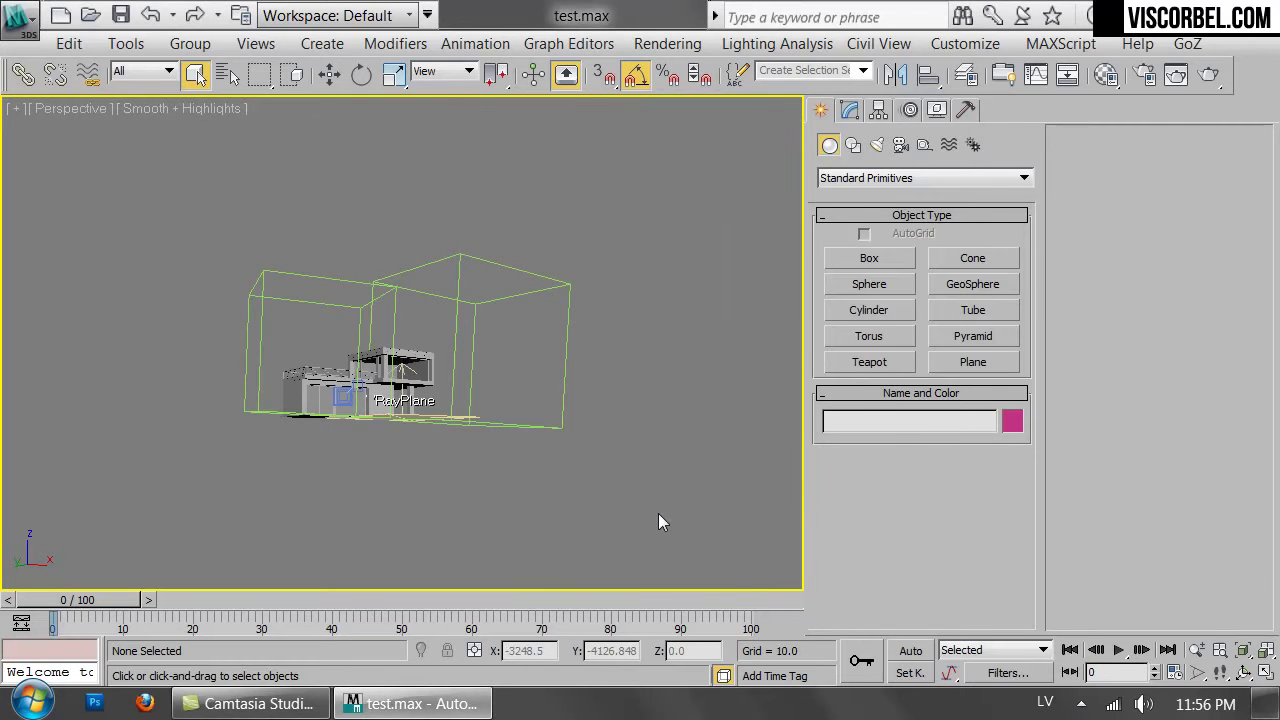
{"action": "scroll", "coordinate": [423, 410], "scroll_direction": "up", "scroll_amount": 5}
{"action": "middle_click_drag", "start_coordinate": [402, 435], "coordinate": [496, 393]}
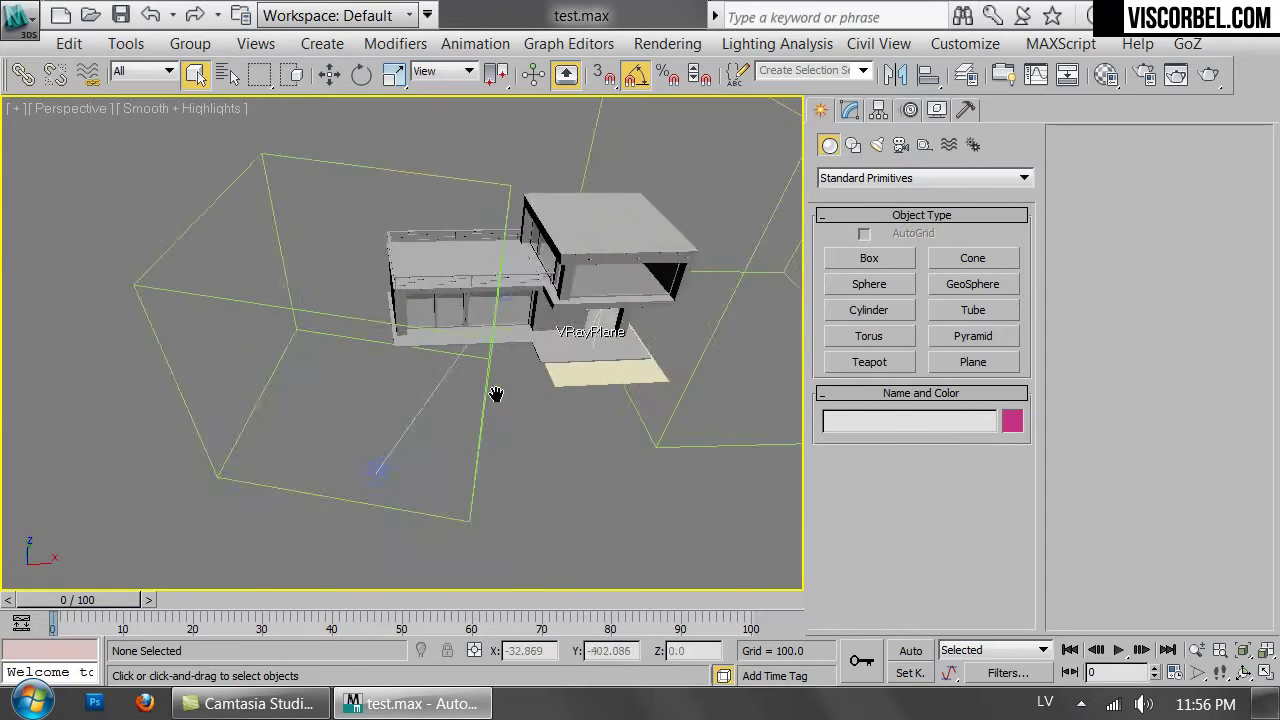
{"action": "scroll", "coordinate": [391, 556], "scroll_direction": "up", "scroll_amount": 2}
{"action": "left_click", "coordinate": [368, 545]}
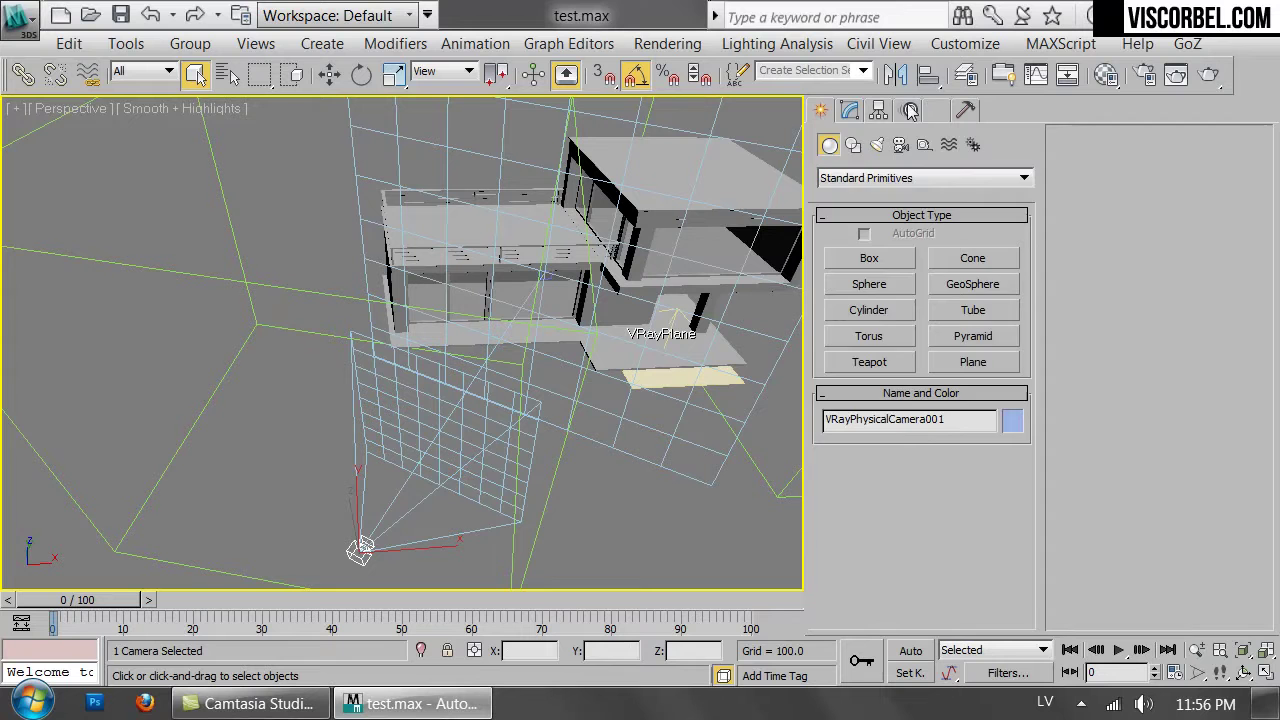
{"action": "left_click", "coordinate": [849, 109]}
{"action": "left_click_drag", "start_coordinate": [924, 582], "coordinate": [914, 234]}
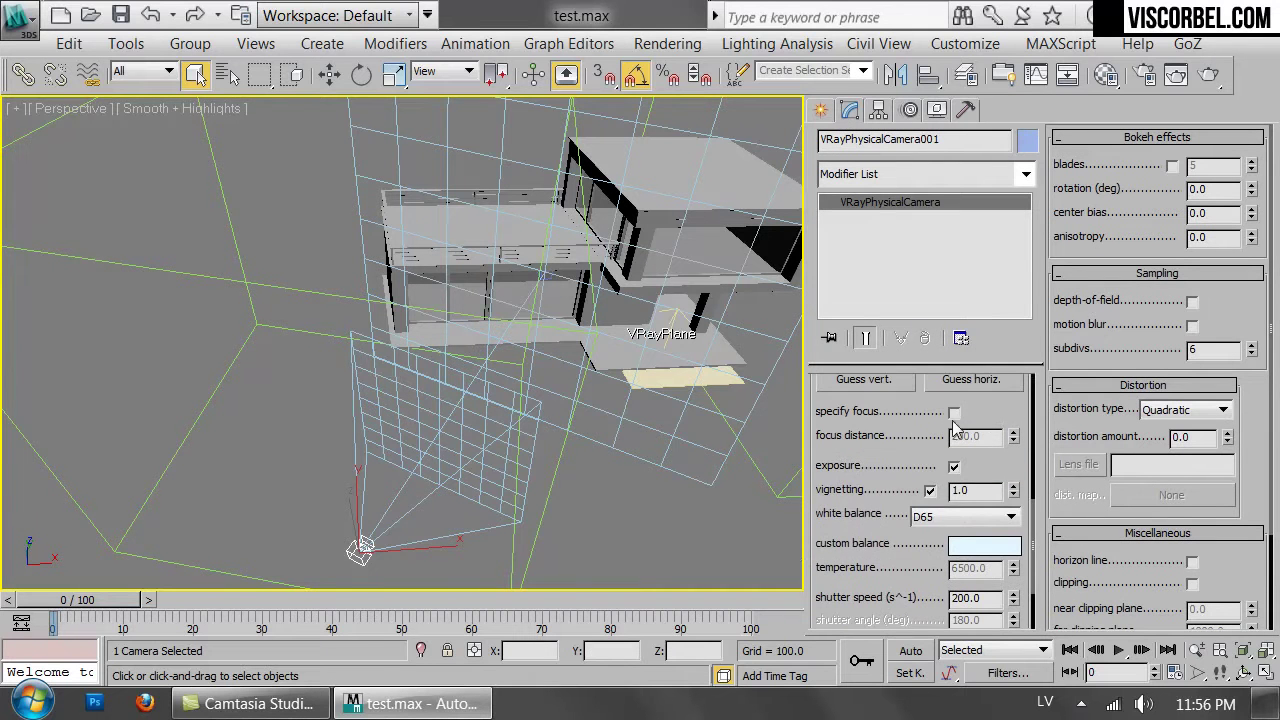
{"action": "left_click", "coordinate": [933, 515]}
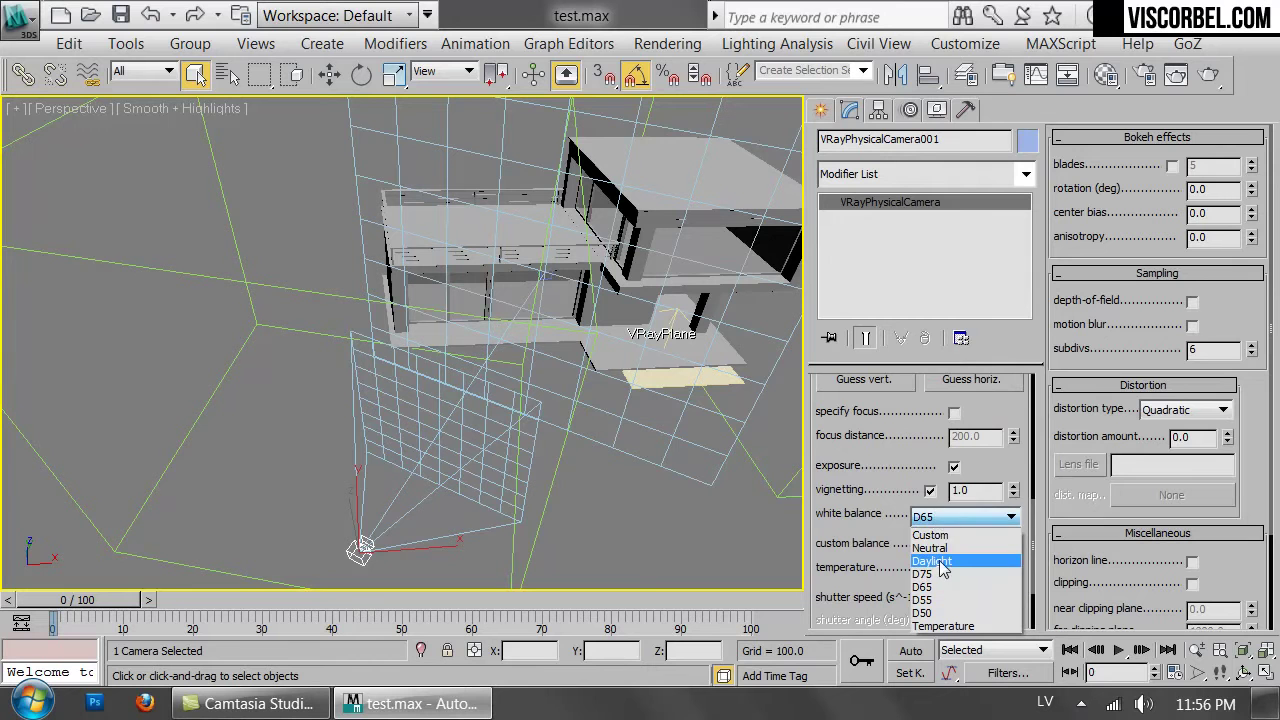
{"action": "left_click", "coordinate": [930, 548]}
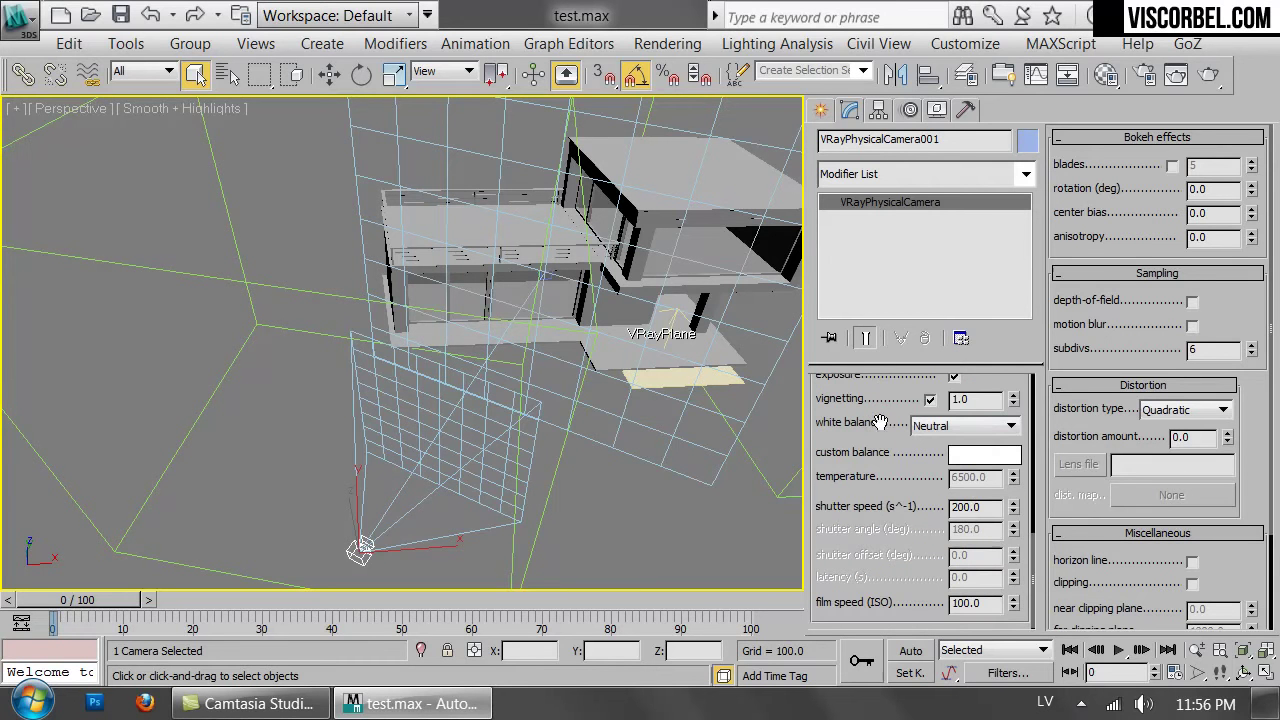
Set the camera's film speed (ISO) to 200.
{"action": "scroll", "coordinate": [884, 549], "scroll_direction": "down", "scroll_amount": 3}
{"action": "scroll", "coordinate": [965, 540], "scroll_direction": "up", "scroll_amount": 10}
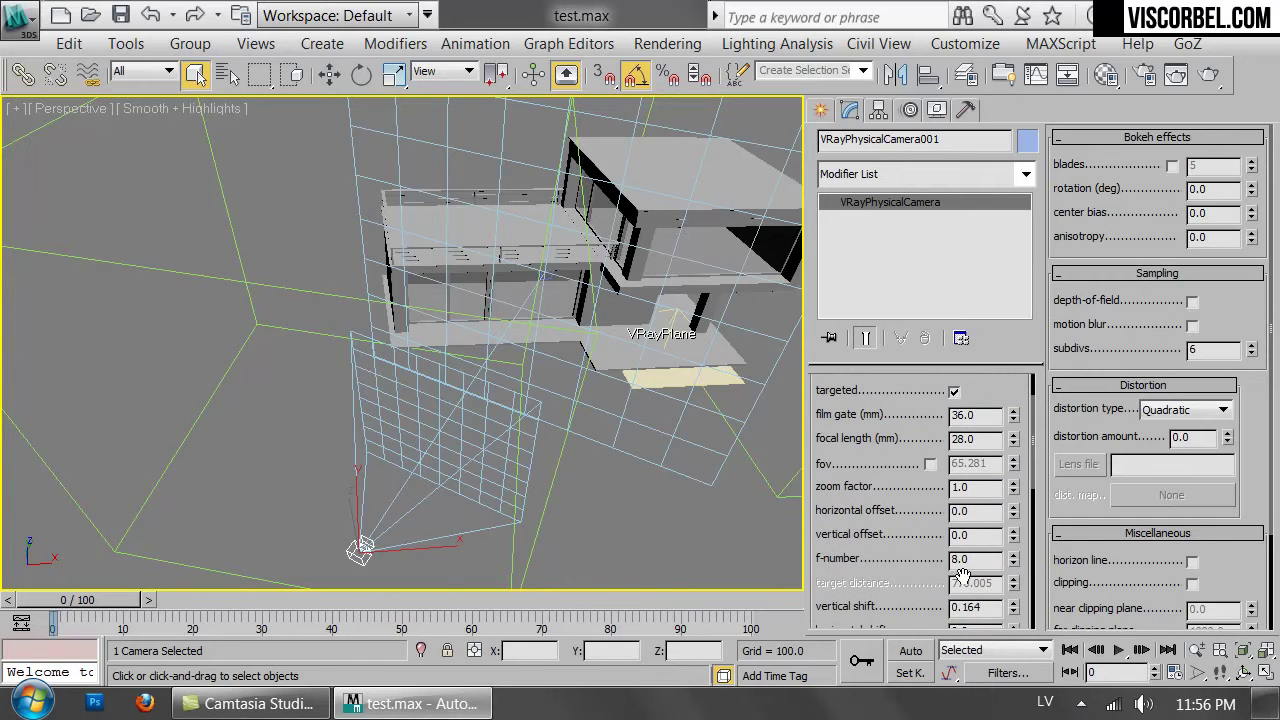
{"action": "scroll", "coordinate": [962, 576], "scroll_direction": "down", "scroll_amount": 7}
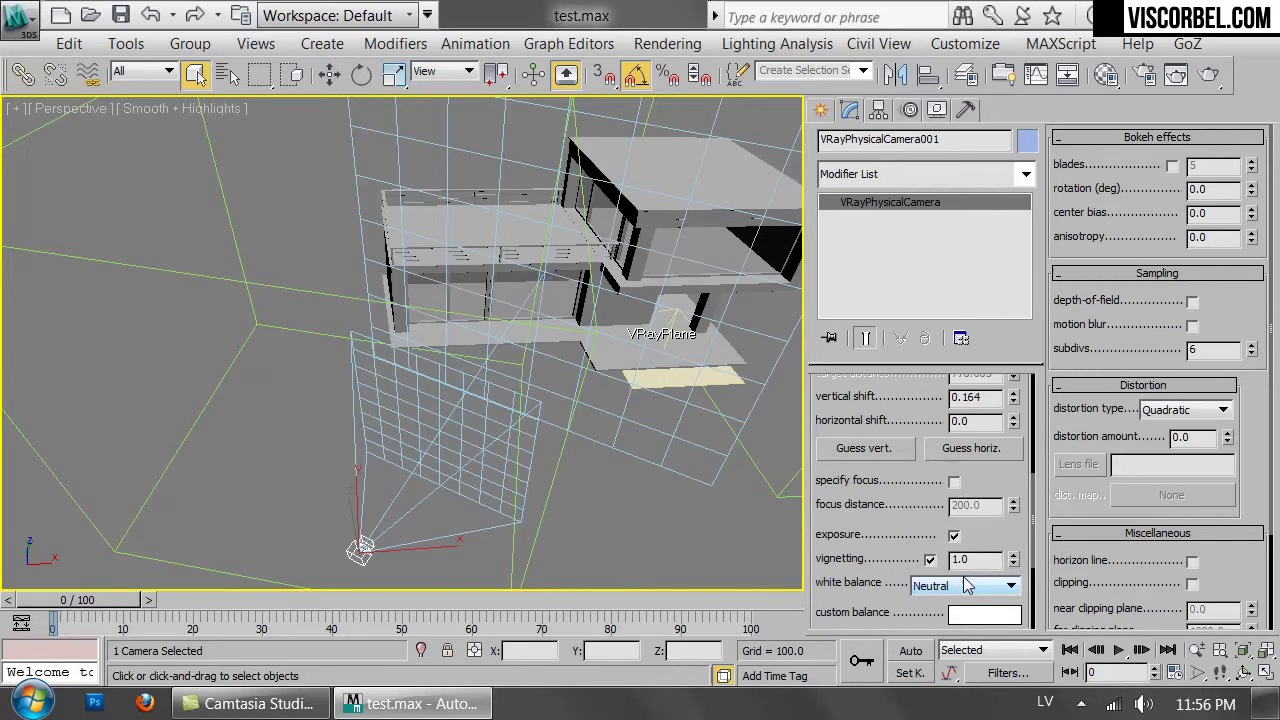
{"action": "scroll", "coordinate": [957, 572], "scroll_direction": "down", "scroll_amount": 5}
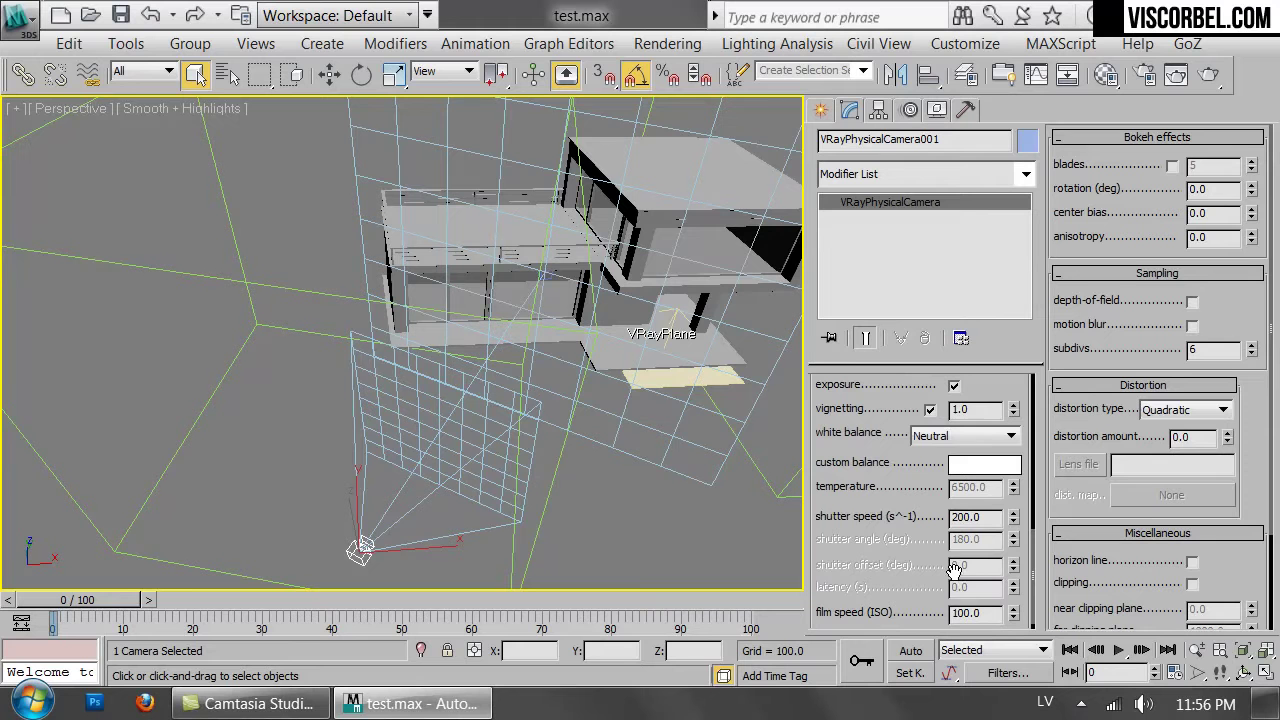
{"action": "scroll", "coordinate": [900, 480], "scroll_direction": "up", "scroll_amount": 5}
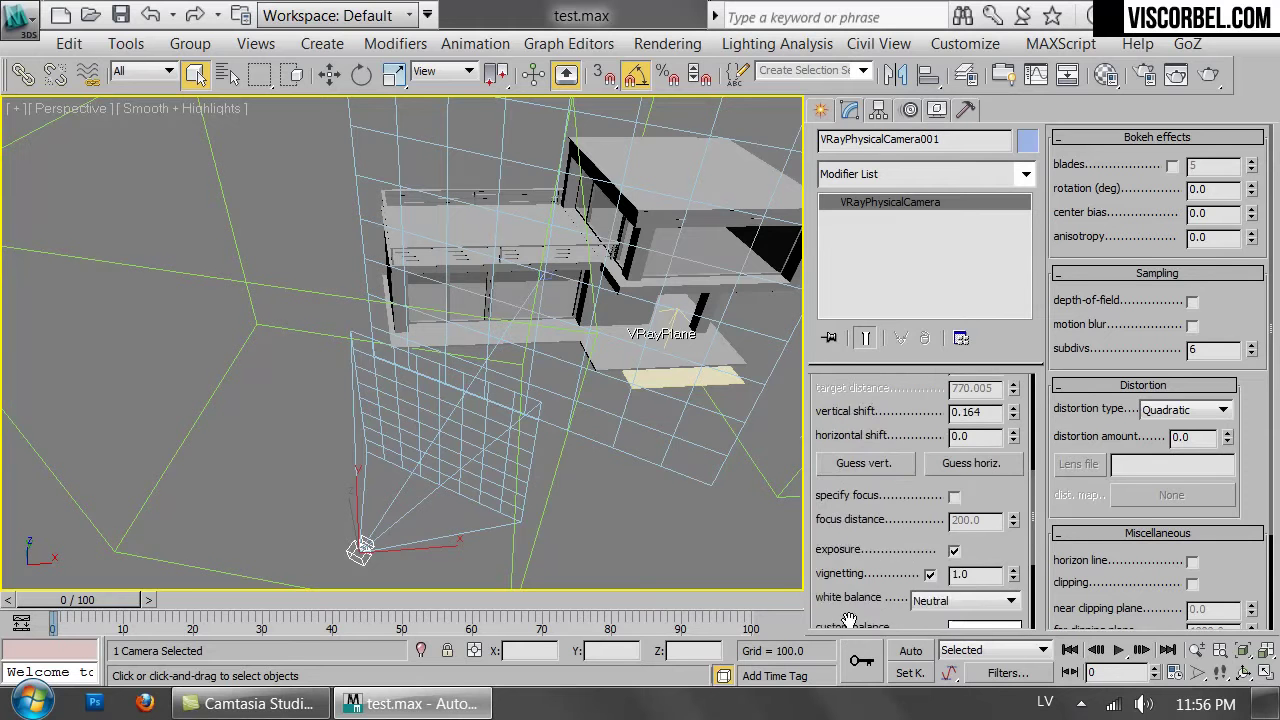
{"action": "scroll", "coordinate": [960, 512], "scroll_direction": "down", "scroll_amount": 5}
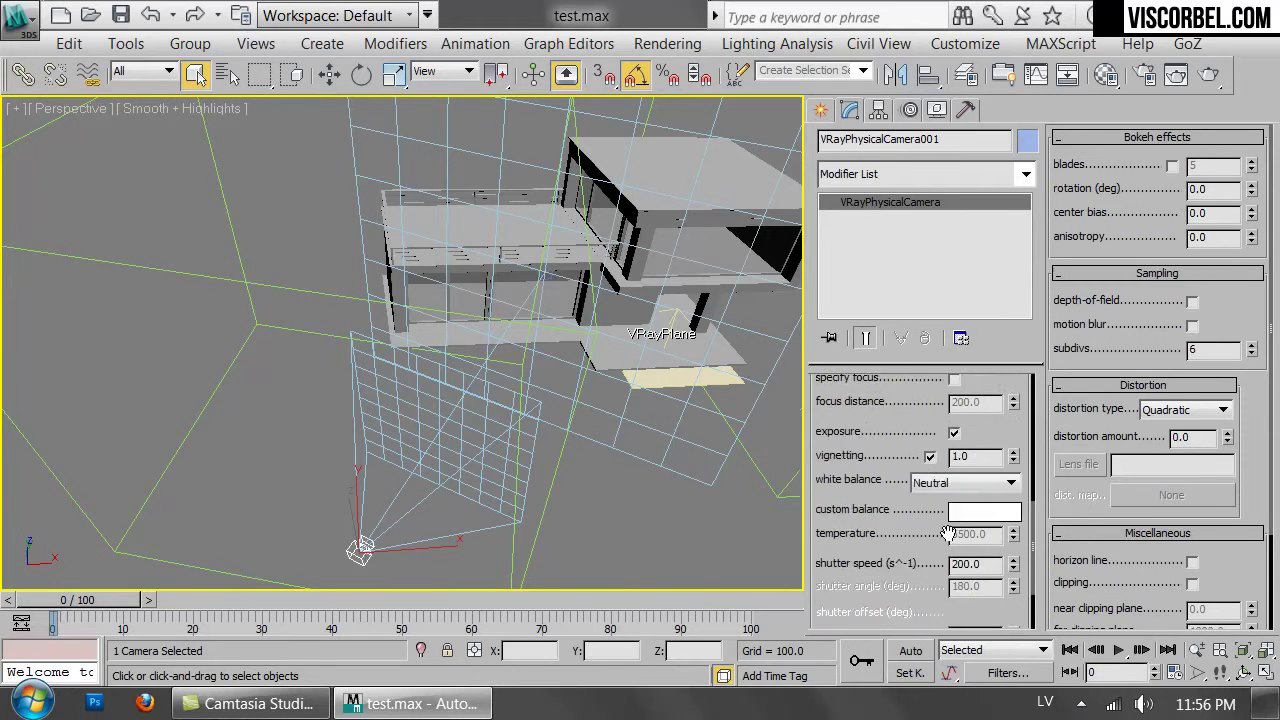
{"action": "scroll", "coordinate": [990, 539], "scroll_direction": "down", "scroll_amount": 1}
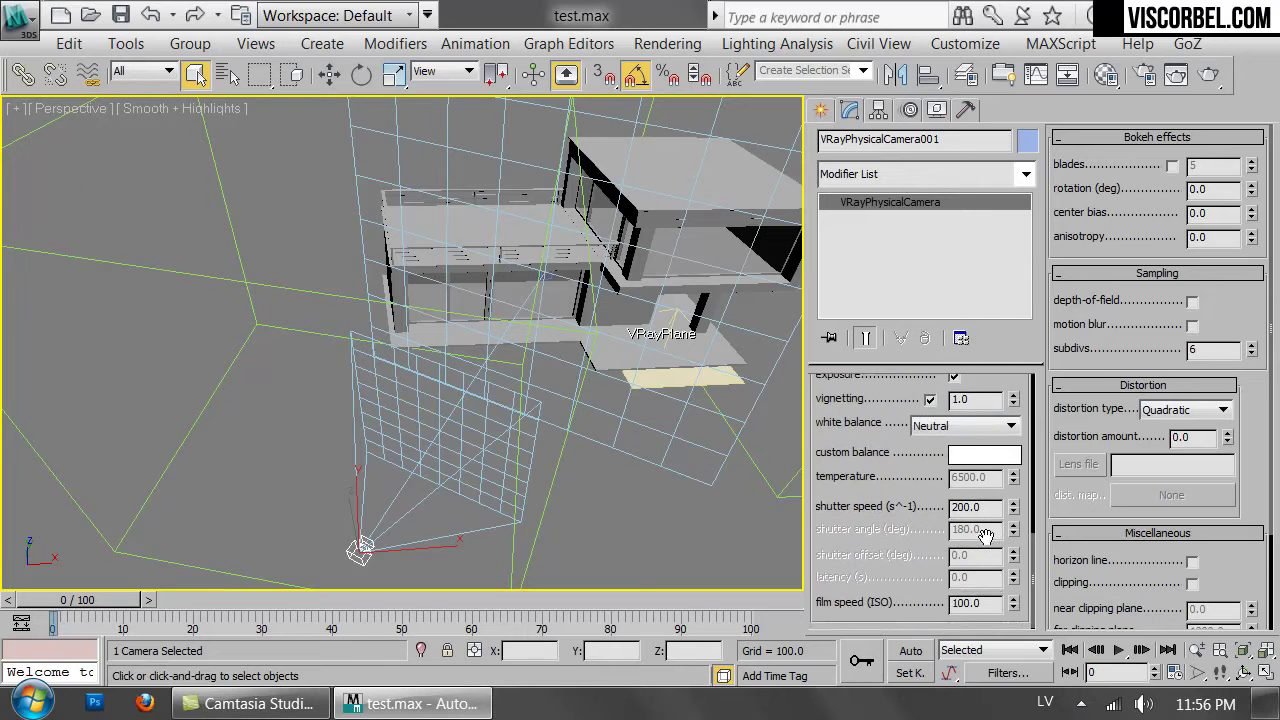
{"action": "left_click", "coordinate": [997, 603]}
{"action": "type", "text": "200"}
{"action": "key", "text": "Return"}
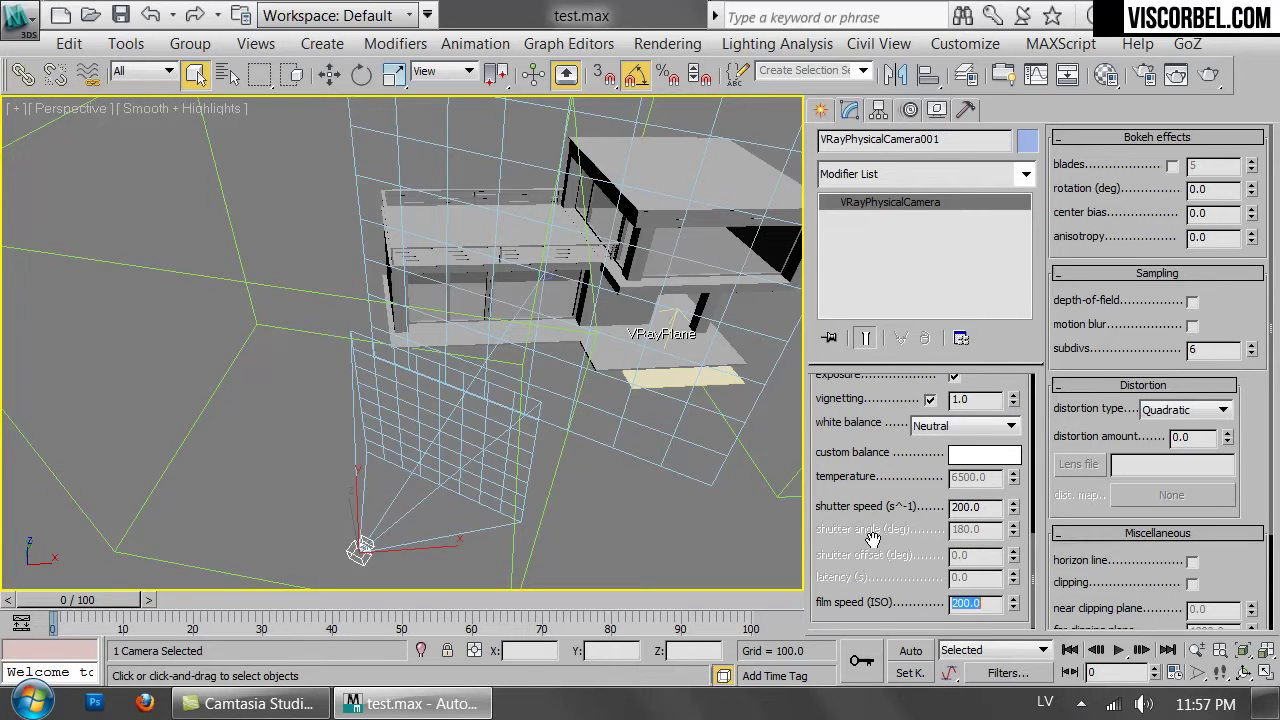
Create a VRayLight below the house and make it a Dome light.
{"action": "left_click", "coordinate": [614, 535]}
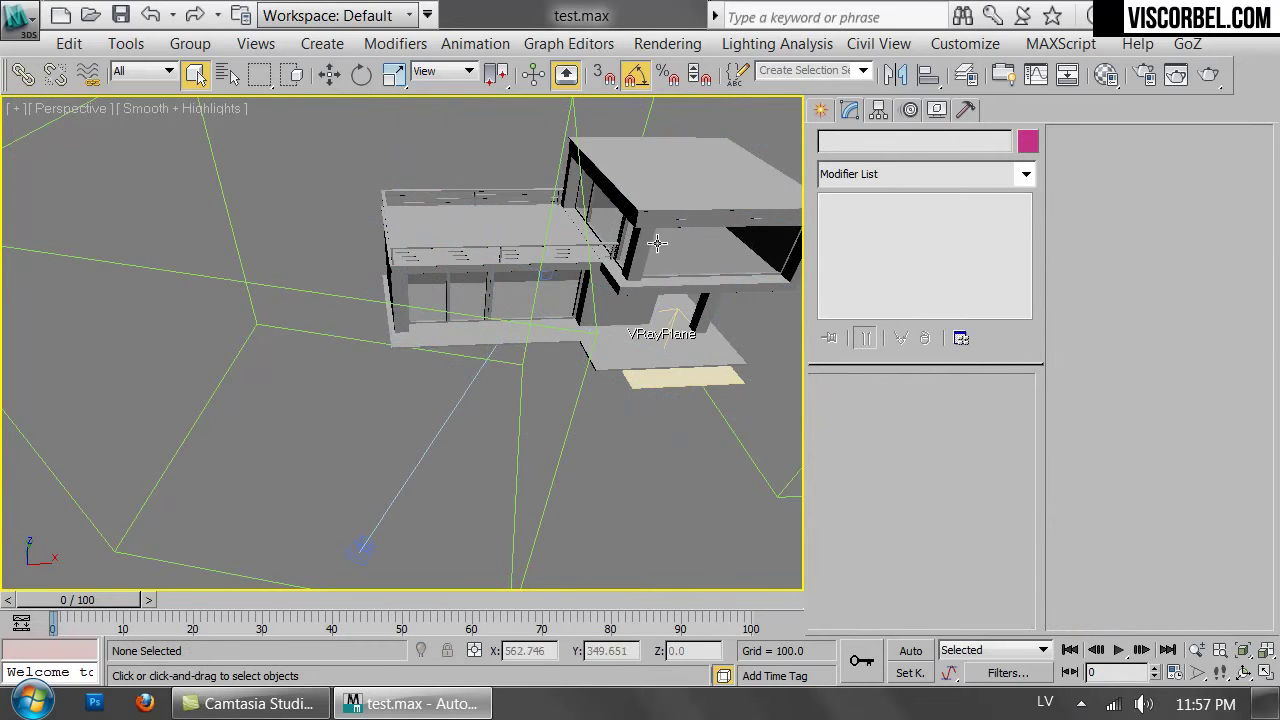
{"action": "middle_click_drag", "start_coordinate": [657, 242], "coordinate": [524, 242]}
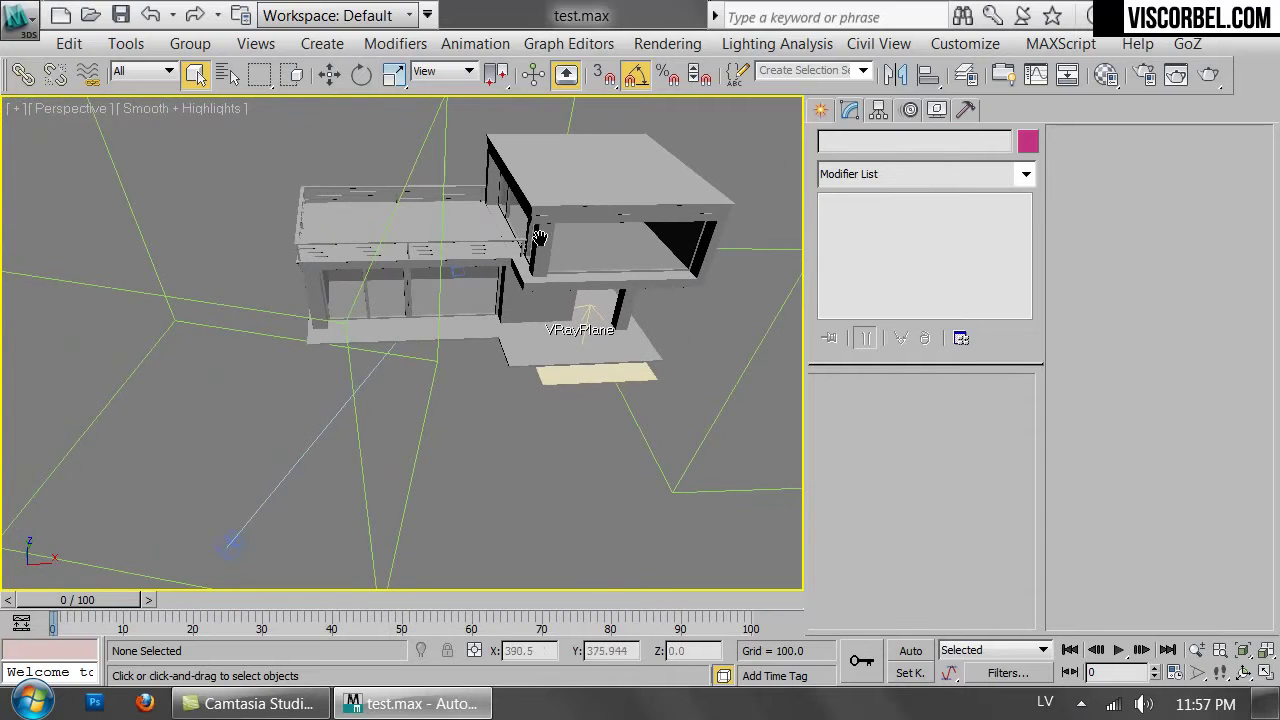
{"action": "left_click", "coordinate": [817, 110]}
{"action": "left_click", "coordinate": [877, 145]}
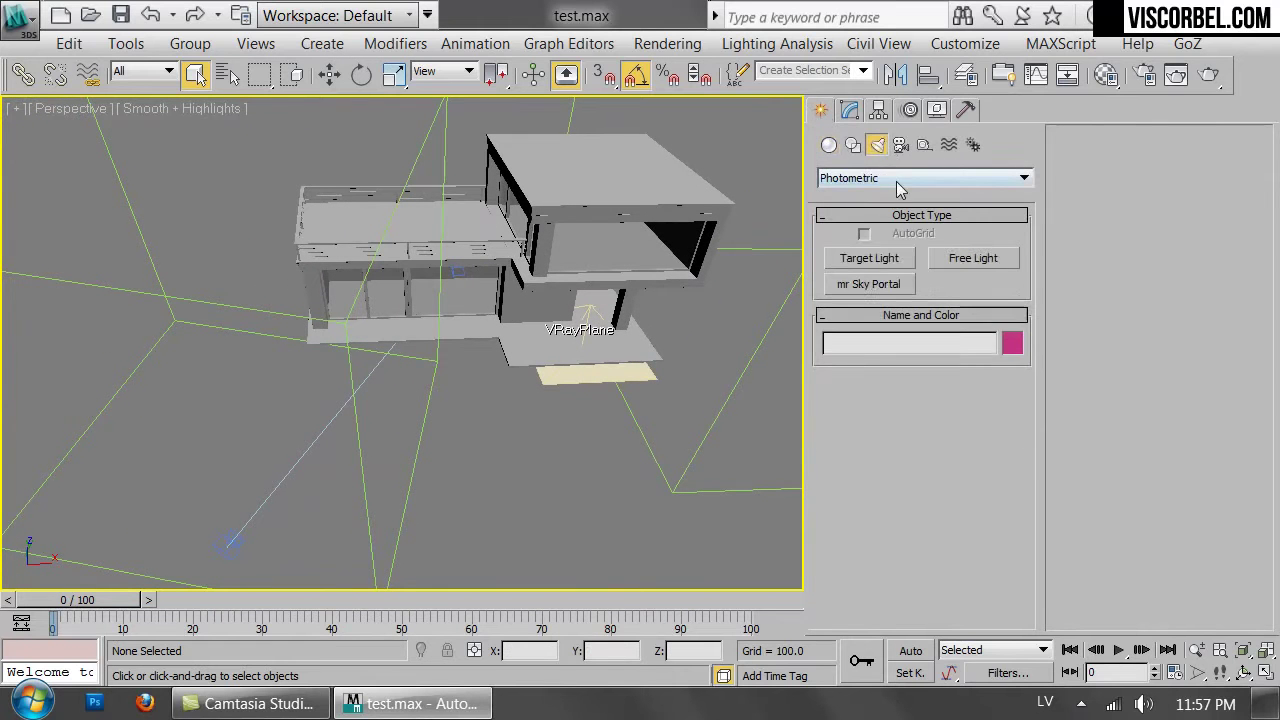
{"action": "left_click", "coordinate": [871, 178]}
{"action": "left_click", "coordinate": [866, 211]}
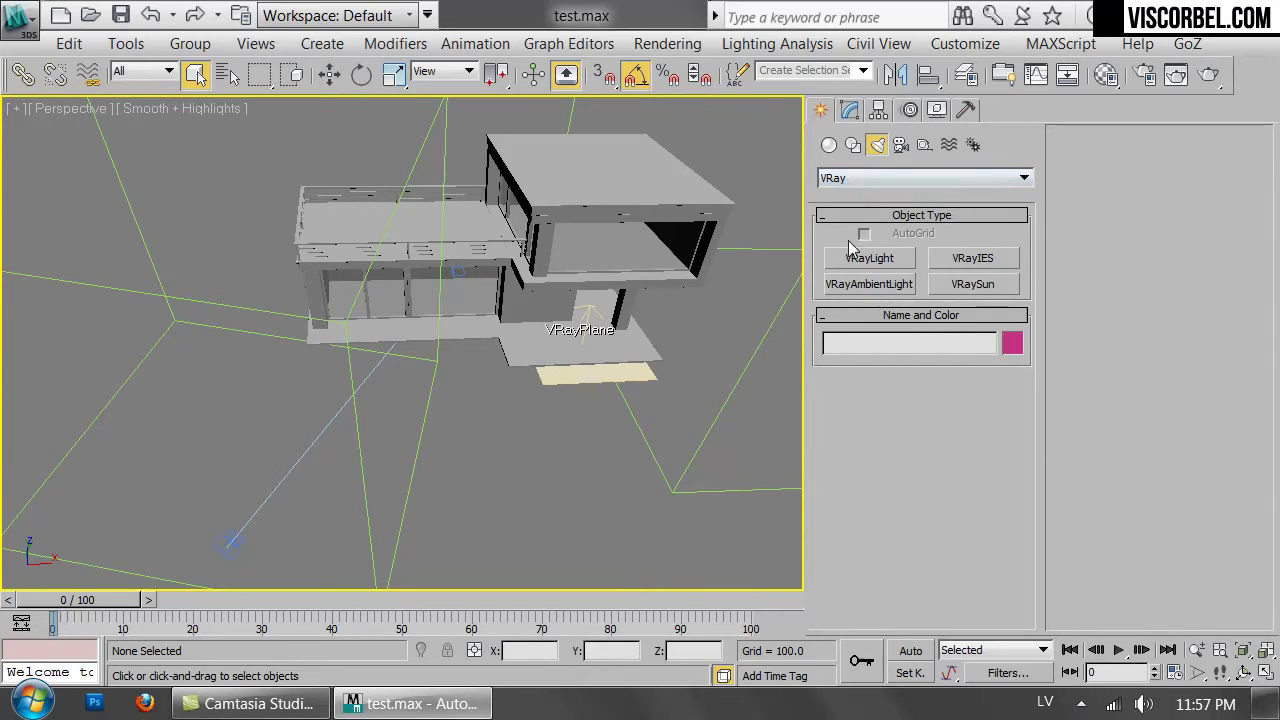
{"action": "left_click", "coordinate": [870, 258]}
{"action": "left_click", "coordinate": [537, 427]}
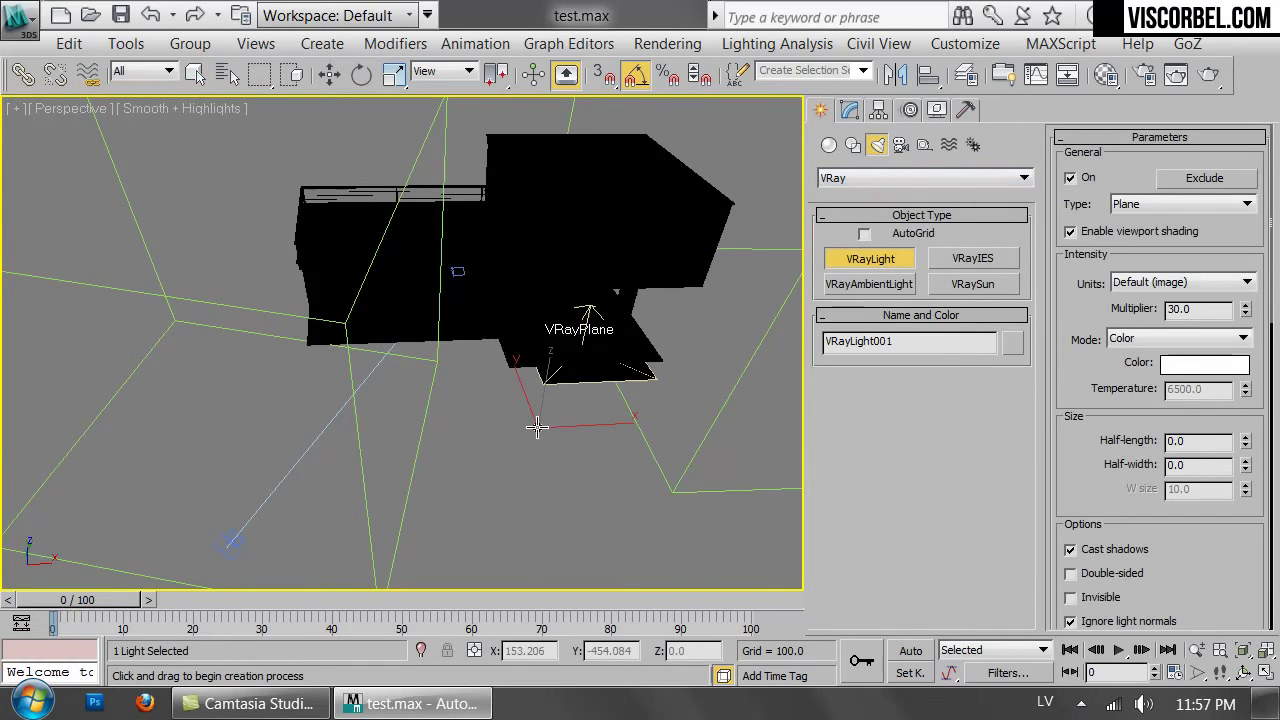
{"action": "left_click", "coordinate": [1130, 205]}
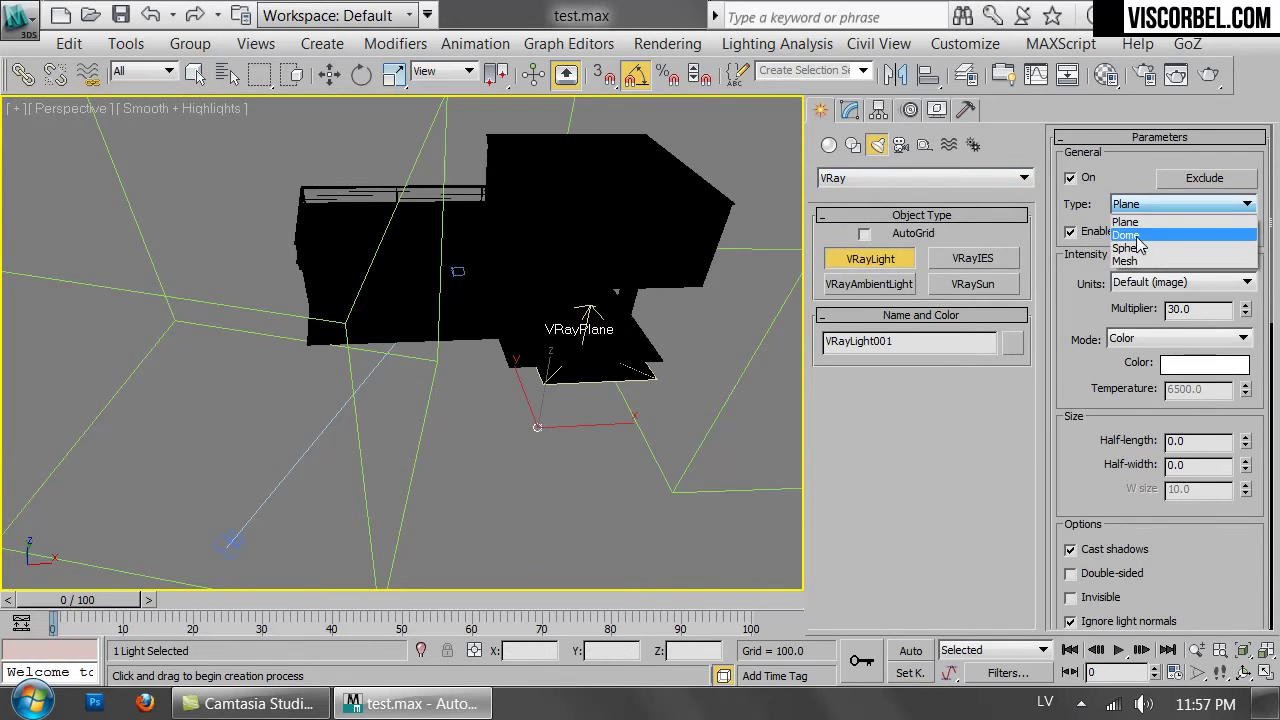
{"action": "left_click", "coordinate": [1127, 235]}
Set the dome light's intensity multiplier to 1.0.
{"action": "left_click", "coordinate": [851, 112]}
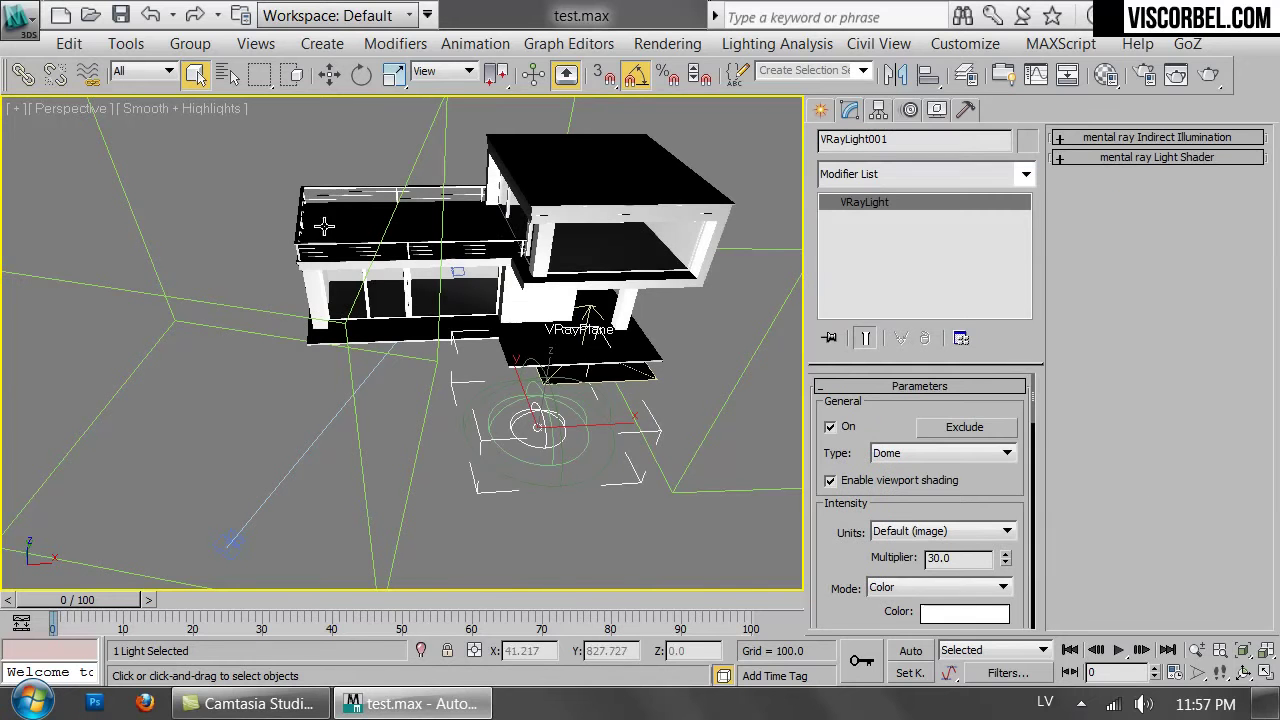
{"action": "left_click_drag", "start_coordinate": [826, 558], "coordinate": [869, 457]}
{"action": "double_click", "coordinate": [962, 452]}
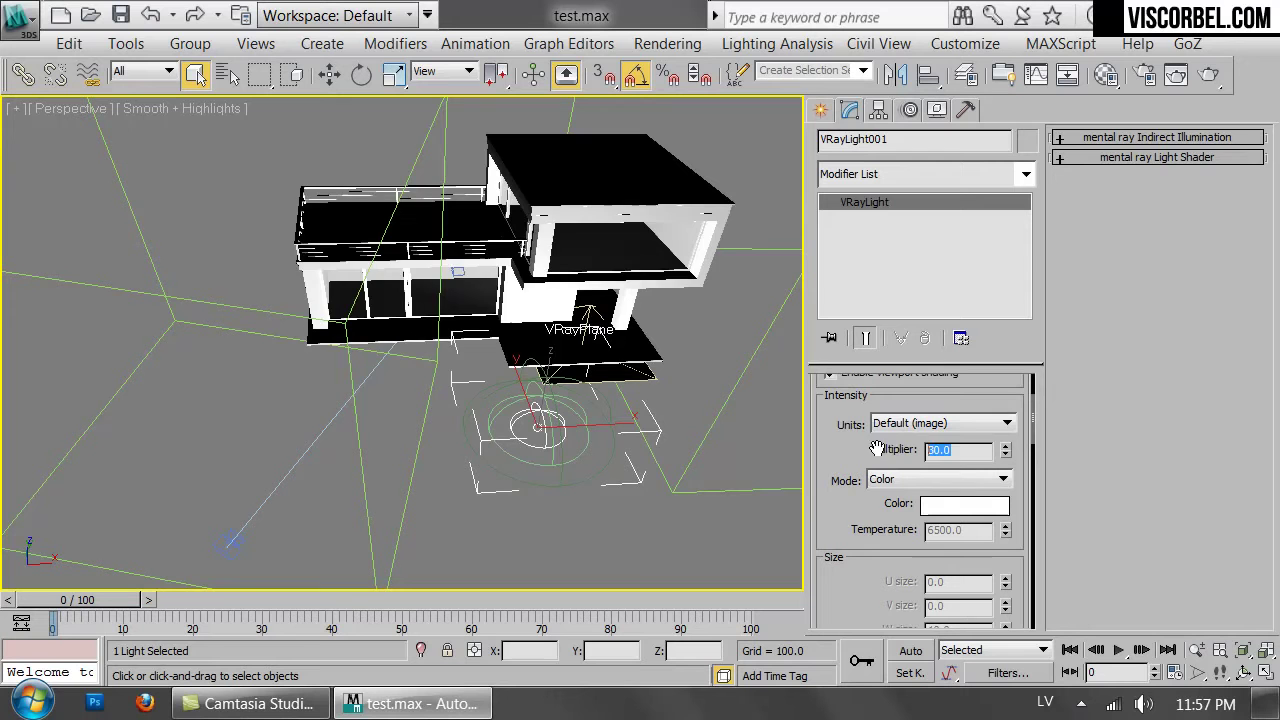
{"action": "type", "text": "1"}
{"action": "key", "text": "Return"}
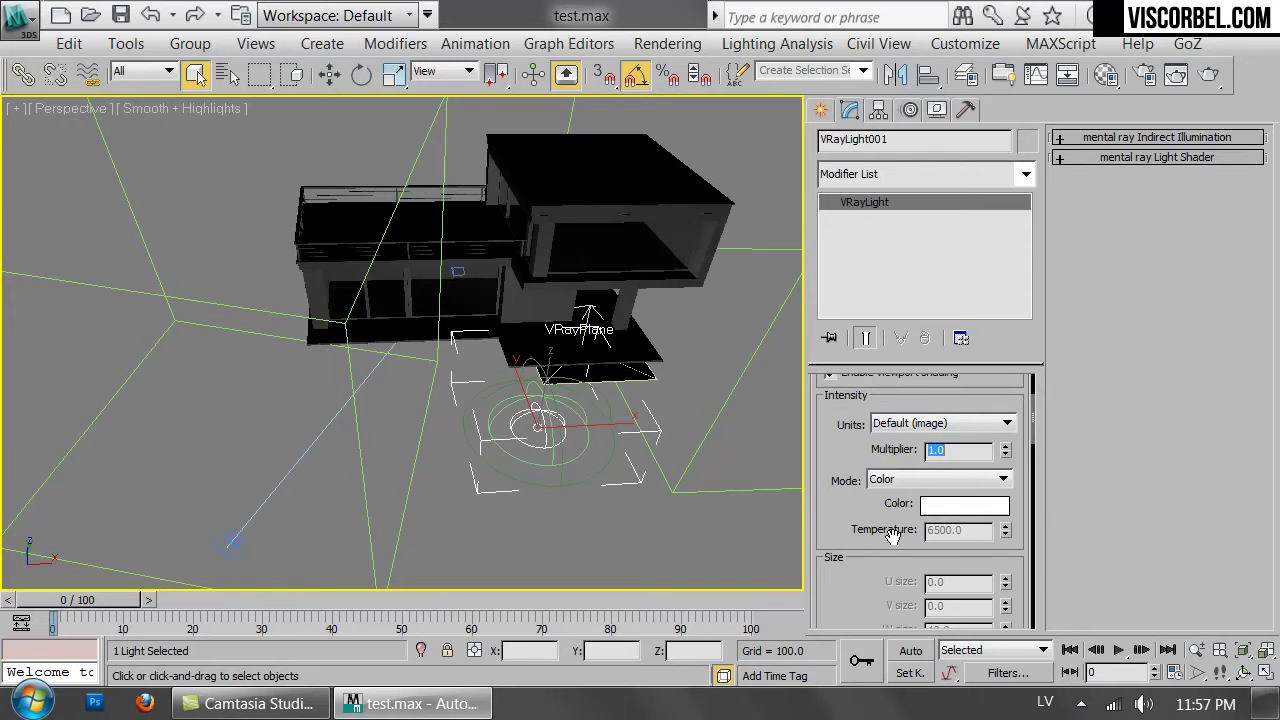
{"action": "scroll", "coordinate": [865, 570], "scroll_direction": "down", "scroll_amount": 5}
{"action": "scroll", "coordinate": [889, 499], "scroll_direction": "down", "scroll_amount": 3}
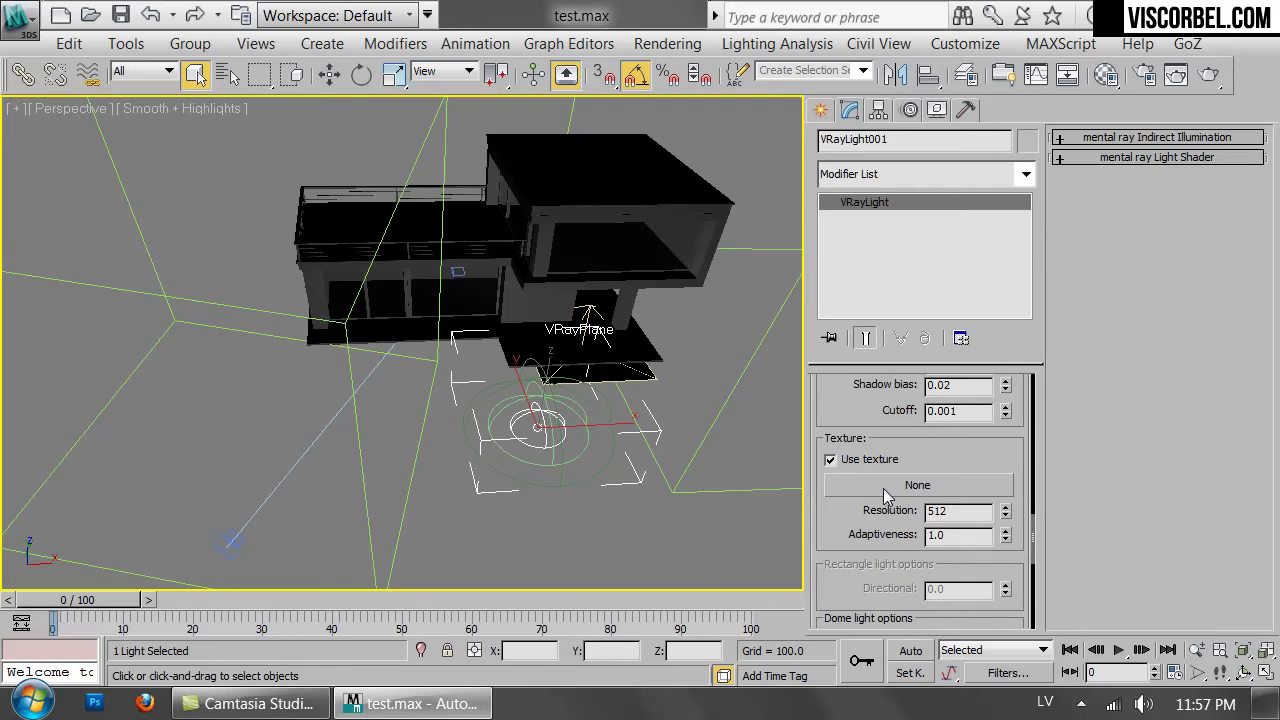
Assign a VRayHDRI map as the dome light's texture.
{"action": "left_click", "coordinate": [885, 490]}
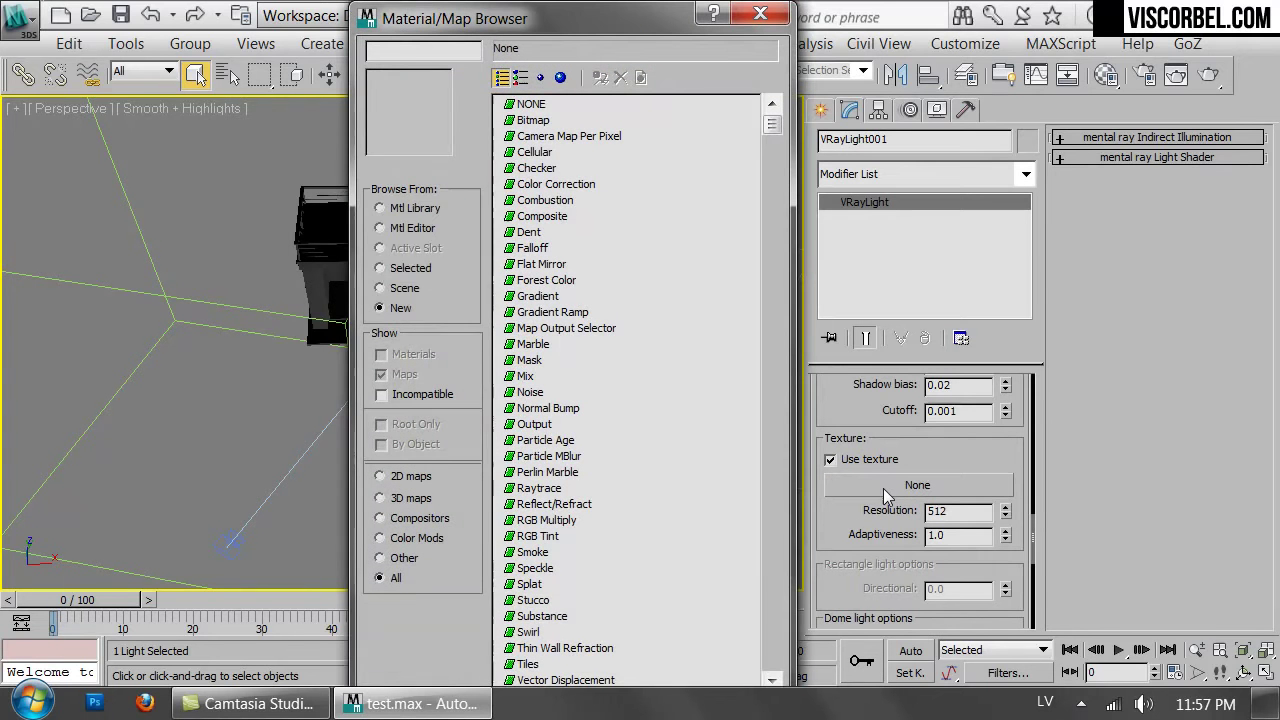
{"action": "left_click", "coordinate": [532, 552]}
{"action": "scroll", "coordinate": [525, 556], "scroll_direction": "down", "scroll_amount": 8}
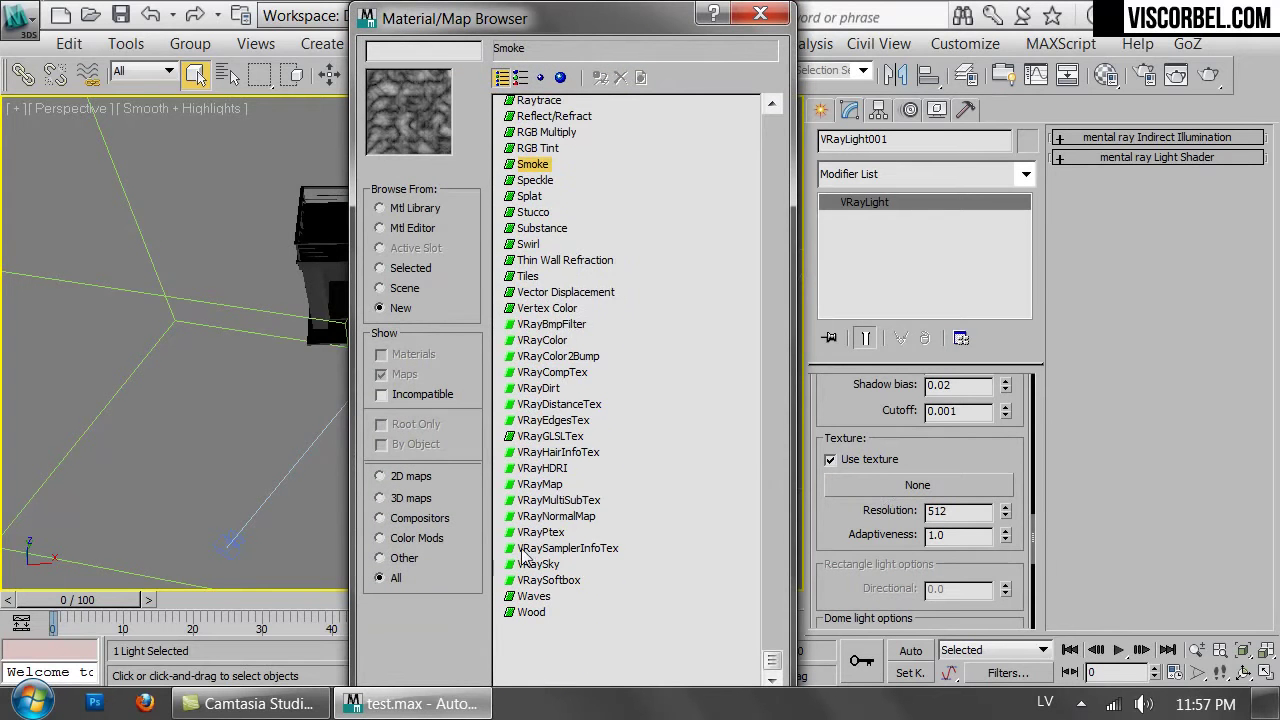
{"action": "double_click", "coordinate": [541, 468]}
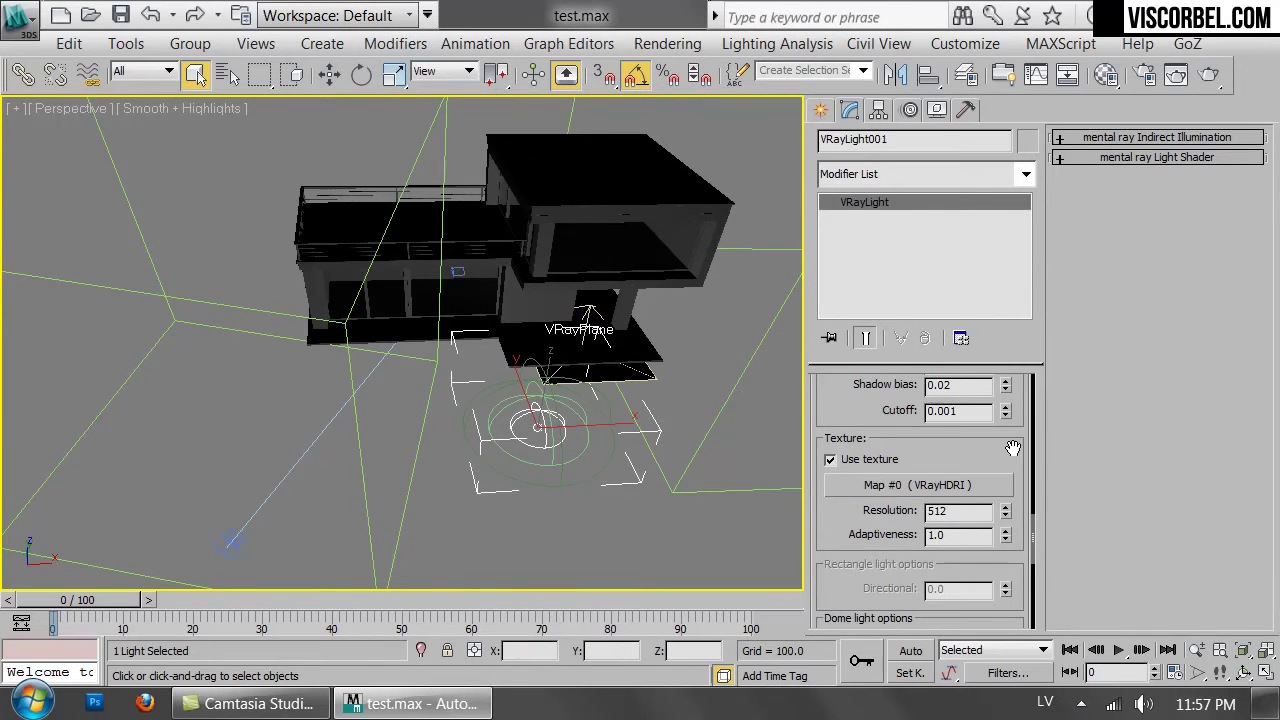
Instance the dome's HDRI map into a Material Editor sample slot.
{"action": "left_click", "coordinate": [1105, 74]}
{"action": "left_click_drag", "start_coordinate": [750, 116], "coordinate": [357, 50]}
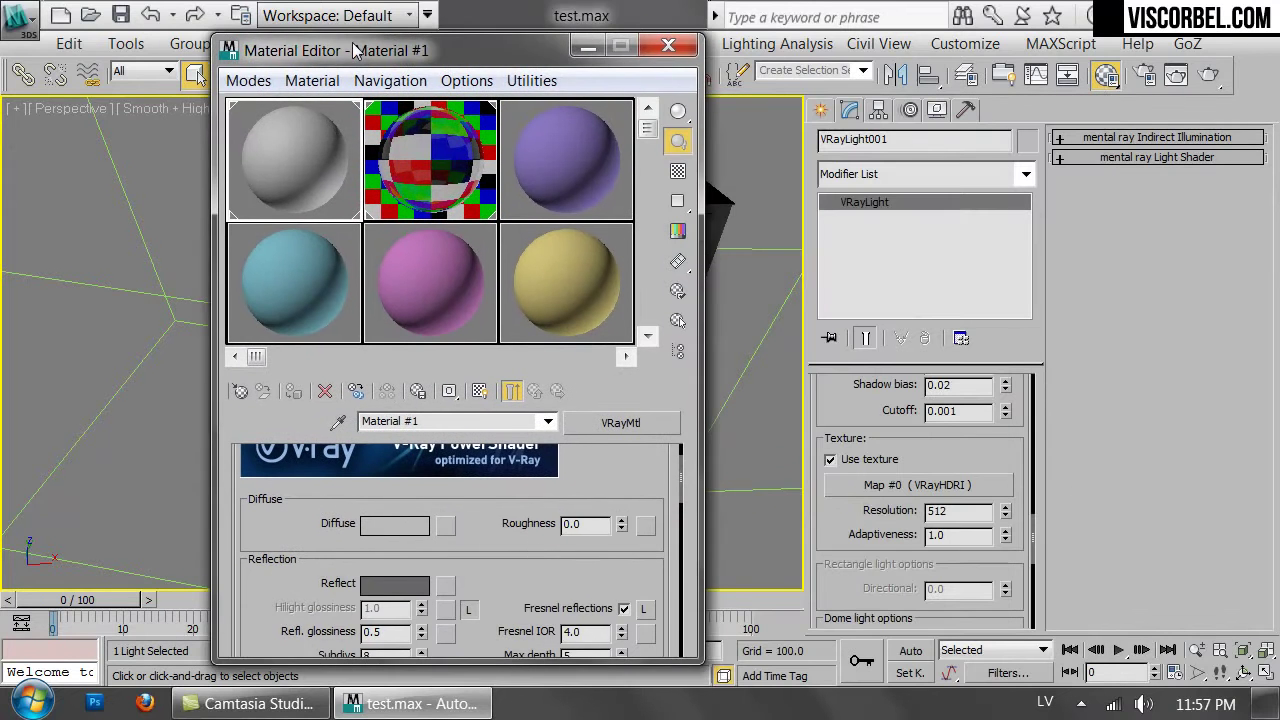
{"action": "left_click_drag", "start_coordinate": [866, 487], "coordinate": [312, 310]}
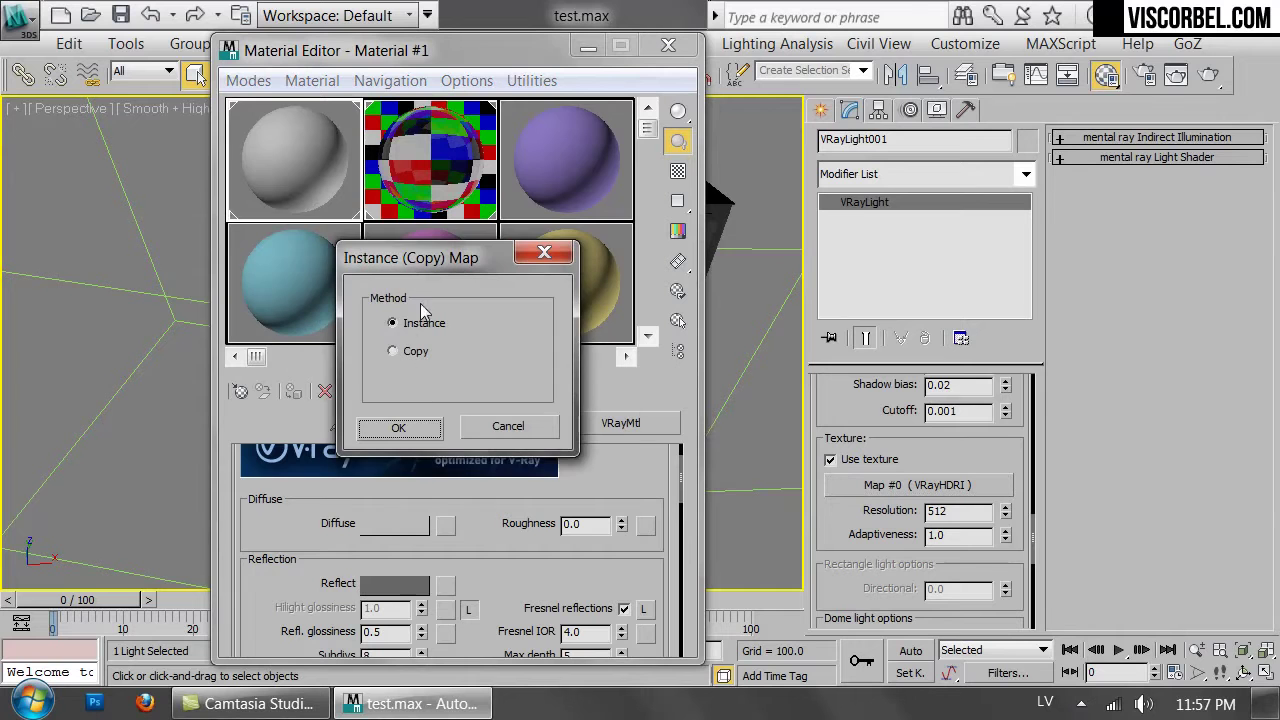
{"action": "left_click", "coordinate": [399, 428]}
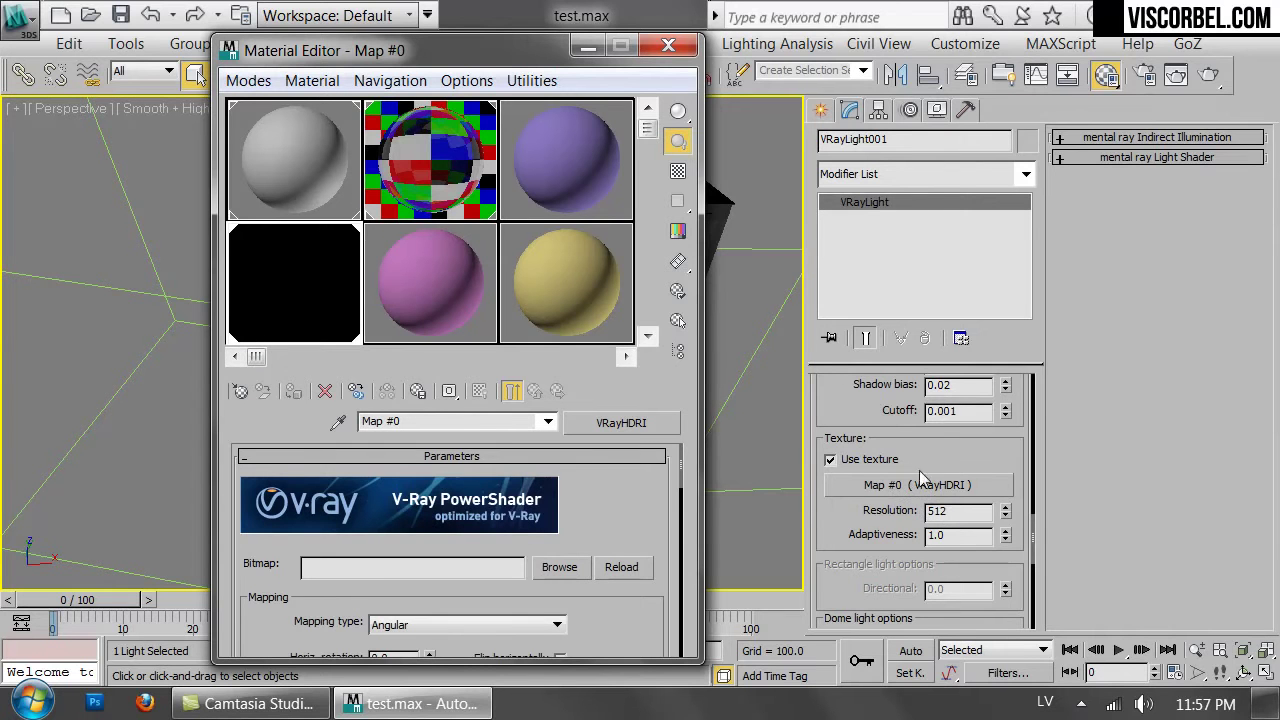
{"action": "scroll", "coordinate": [614, 470], "scroll_direction": "down", "scroll_amount": 3}
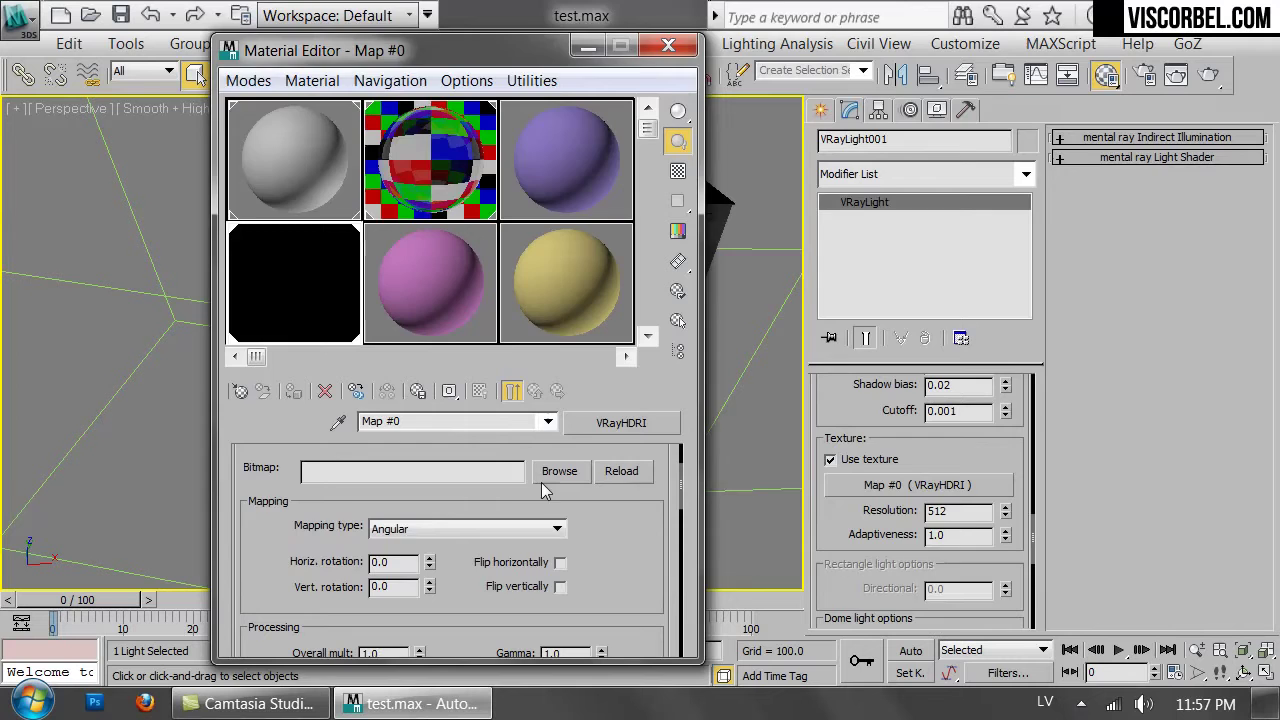
Load hdri_no_1.hdr into the VRayHDRI map.
{"action": "left_click", "coordinate": [555, 472]}
{"action": "left_click", "coordinate": [521, 183]}
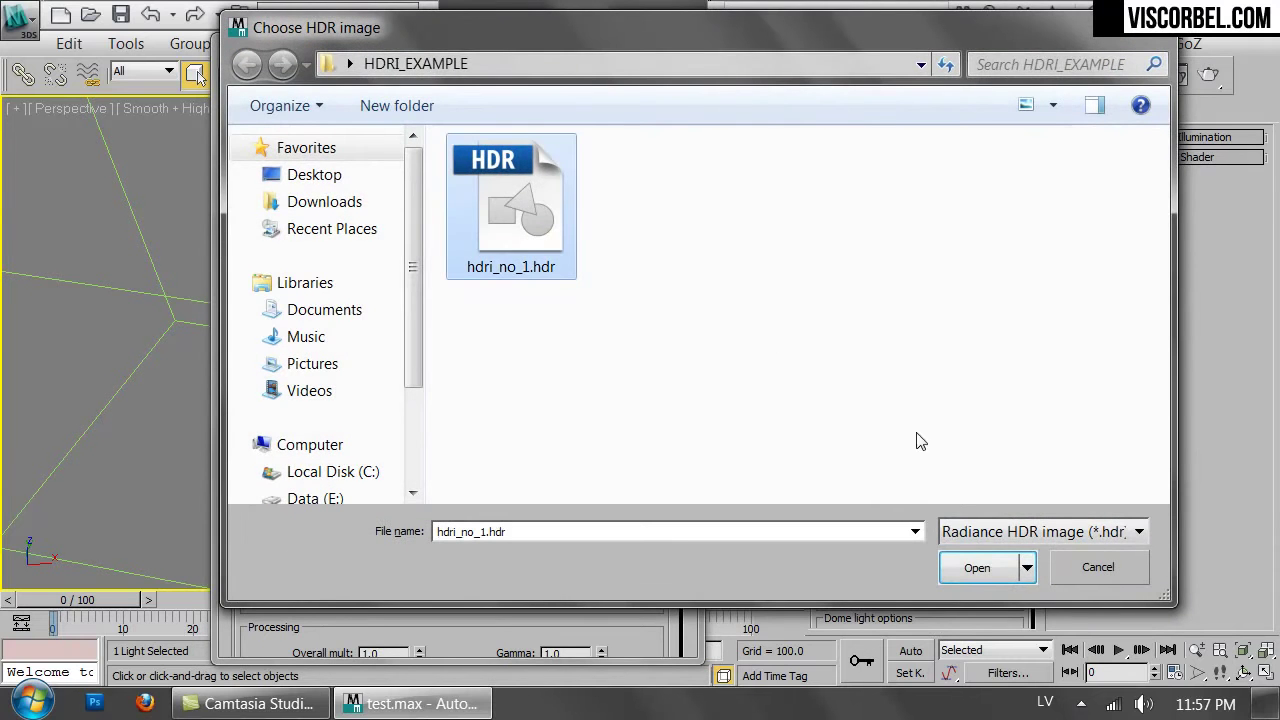
{"action": "left_click", "coordinate": [977, 567]}
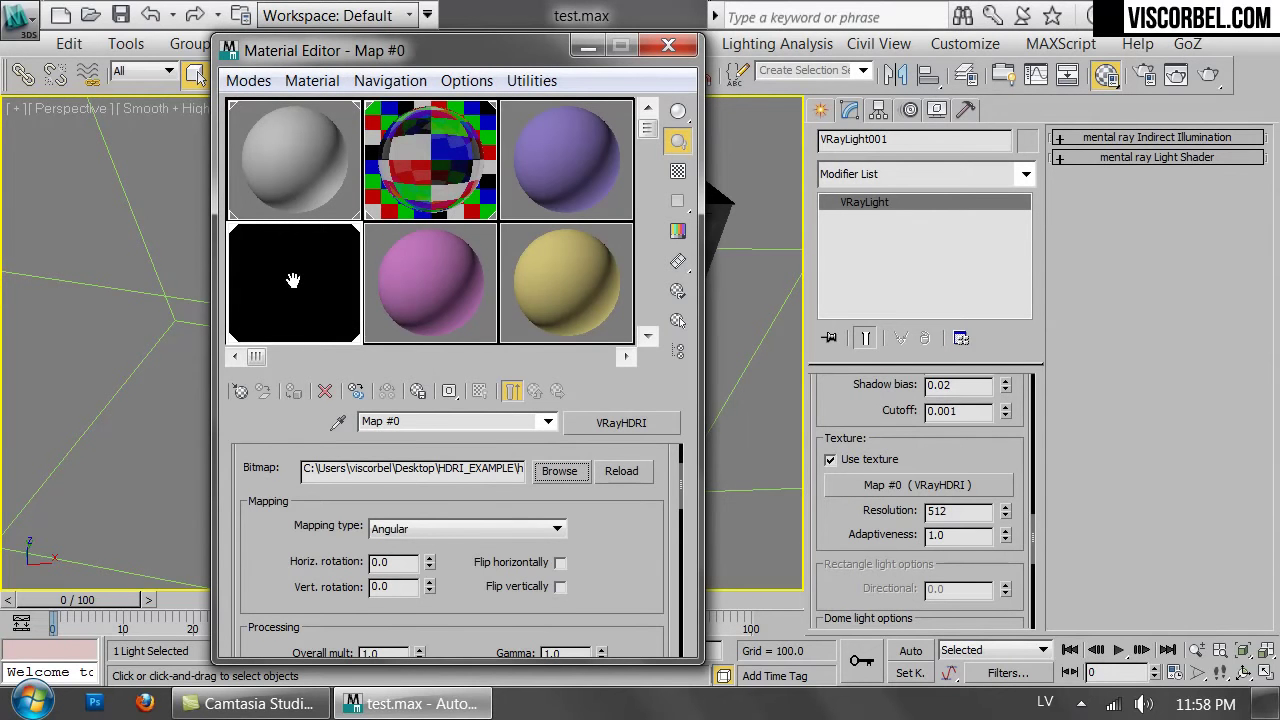
Change the HDRI mapping type from Angular to Spherical.
{"action": "left_click", "coordinate": [484, 535]}
{"action": "left_click", "coordinate": [460, 565]}
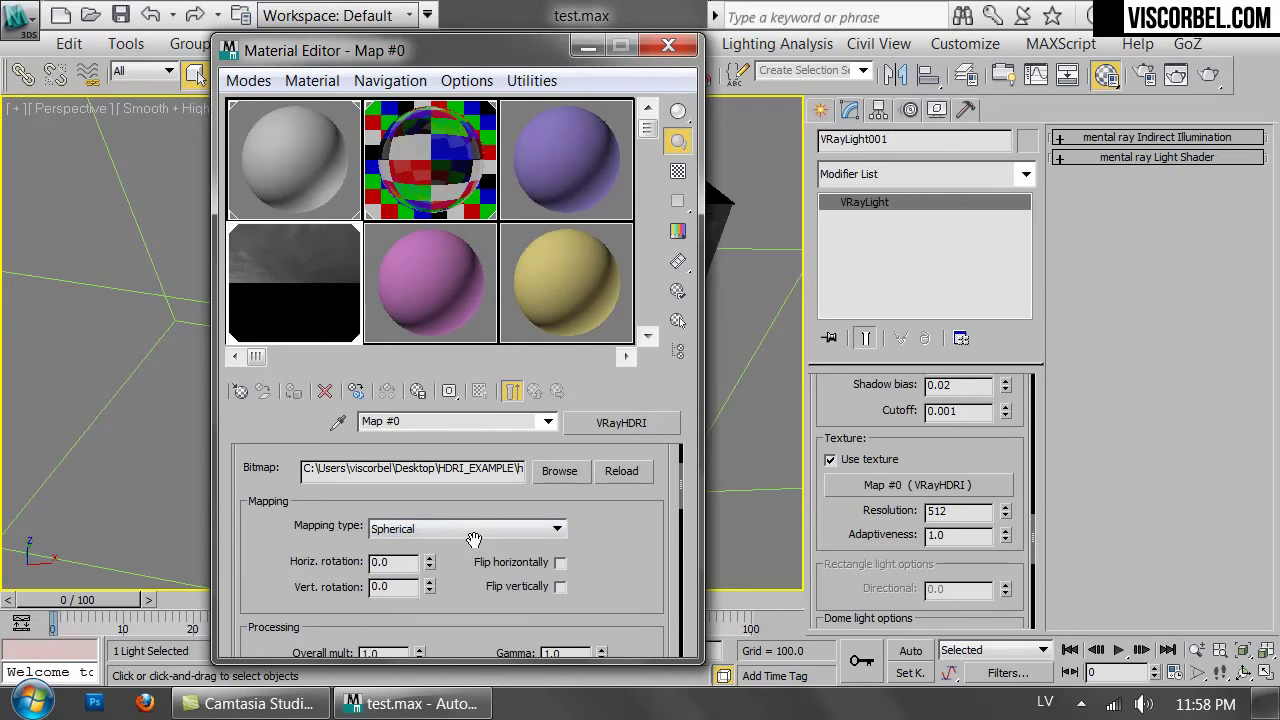
{"action": "left_click_drag", "start_coordinate": [476, 63], "coordinate": [461, 38]}
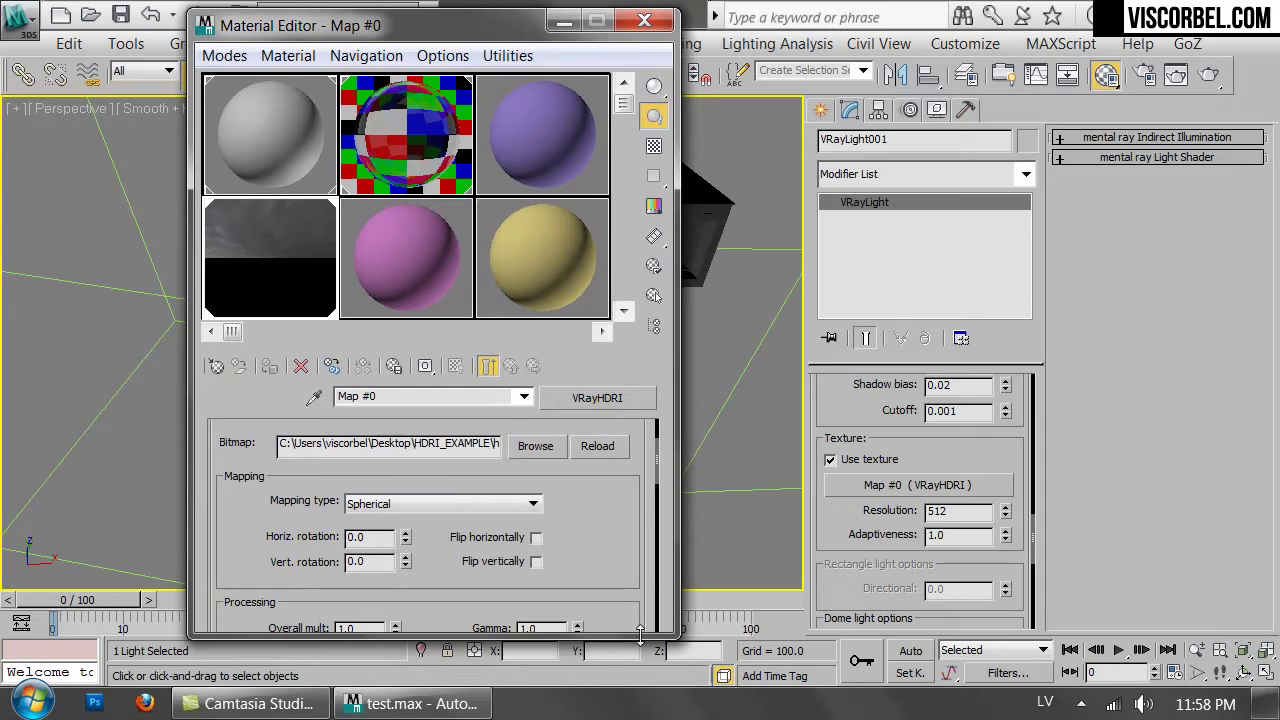
{"action": "left_click_drag", "start_coordinate": [640, 634], "coordinate": [649, 667]}
{"action": "left_click_drag", "start_coordinate": [630, 616], "coordinate": [548, 577]}
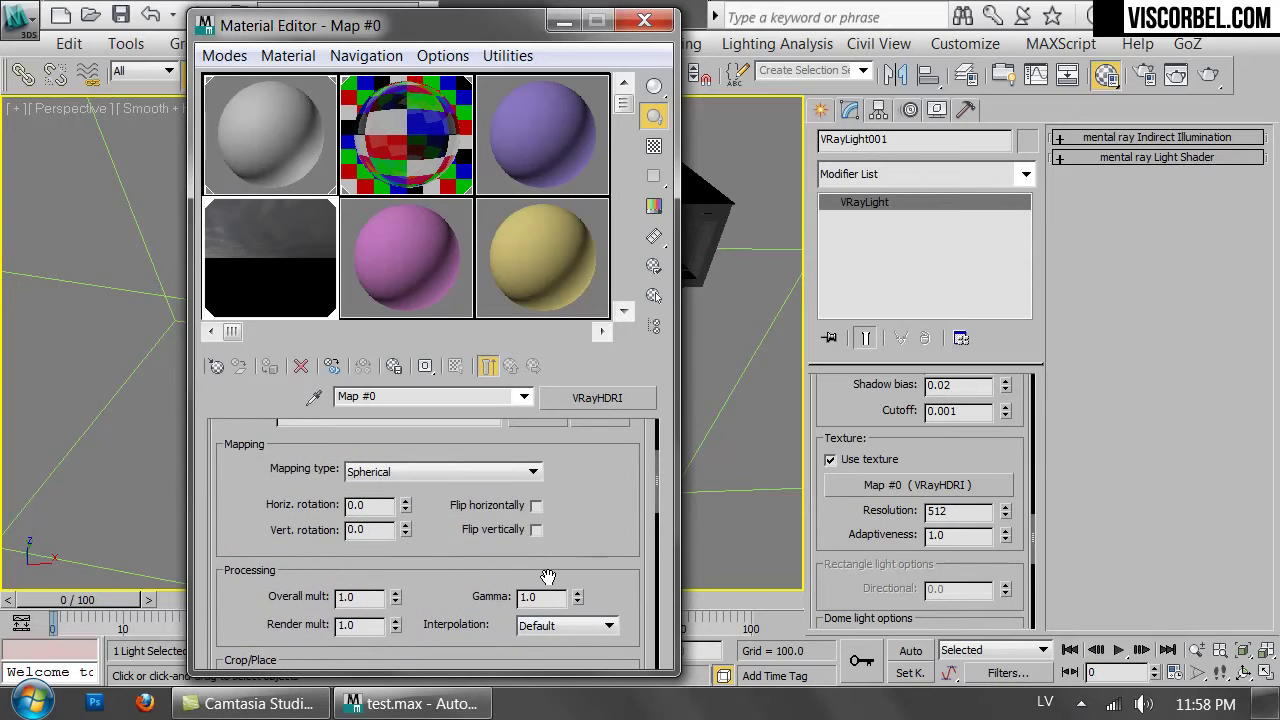
{"action": "left_click_drag", "start_coordinate": [431, 32], "coordinate": [600, 172]}
In the camera view, set the DMC sampler to Adaptive amount 1.0 and Noise threshold 0.02.
{"action": "key", "text": "c"}
{"action": "left_click", "coordinate": [1146, 84]}
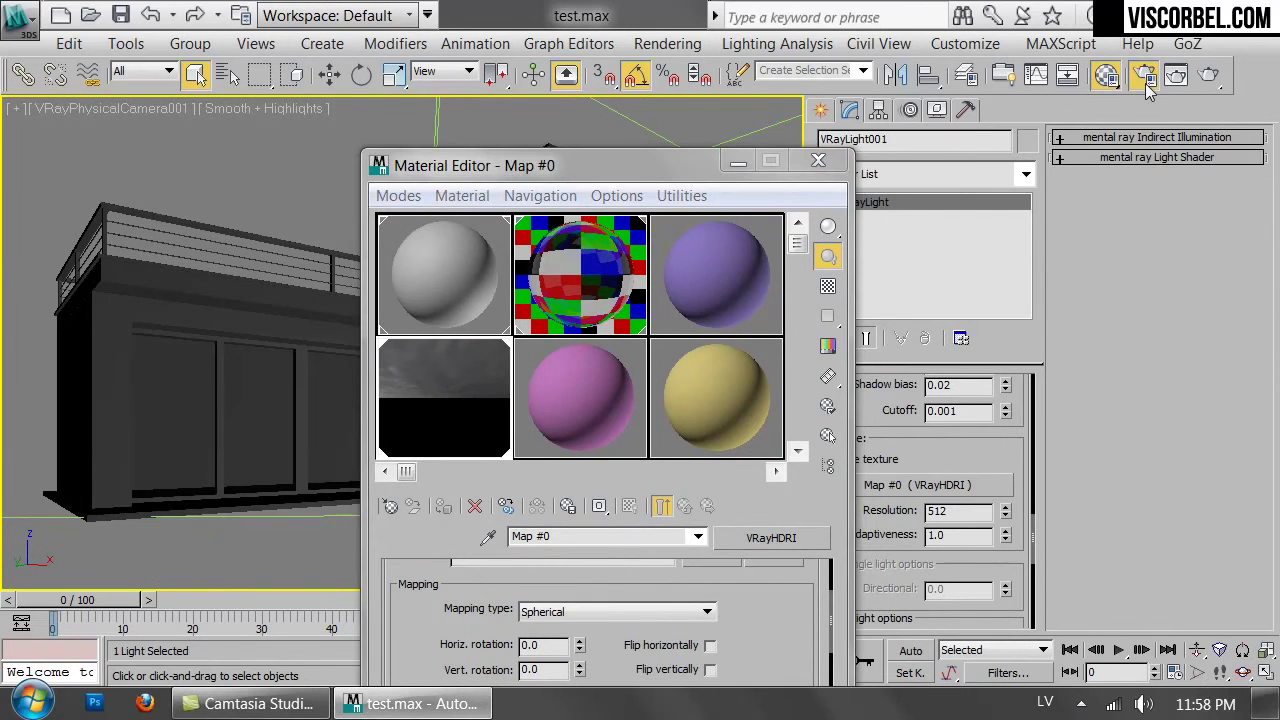
{"action": "left_click", "coordinate": [1185, 180]}
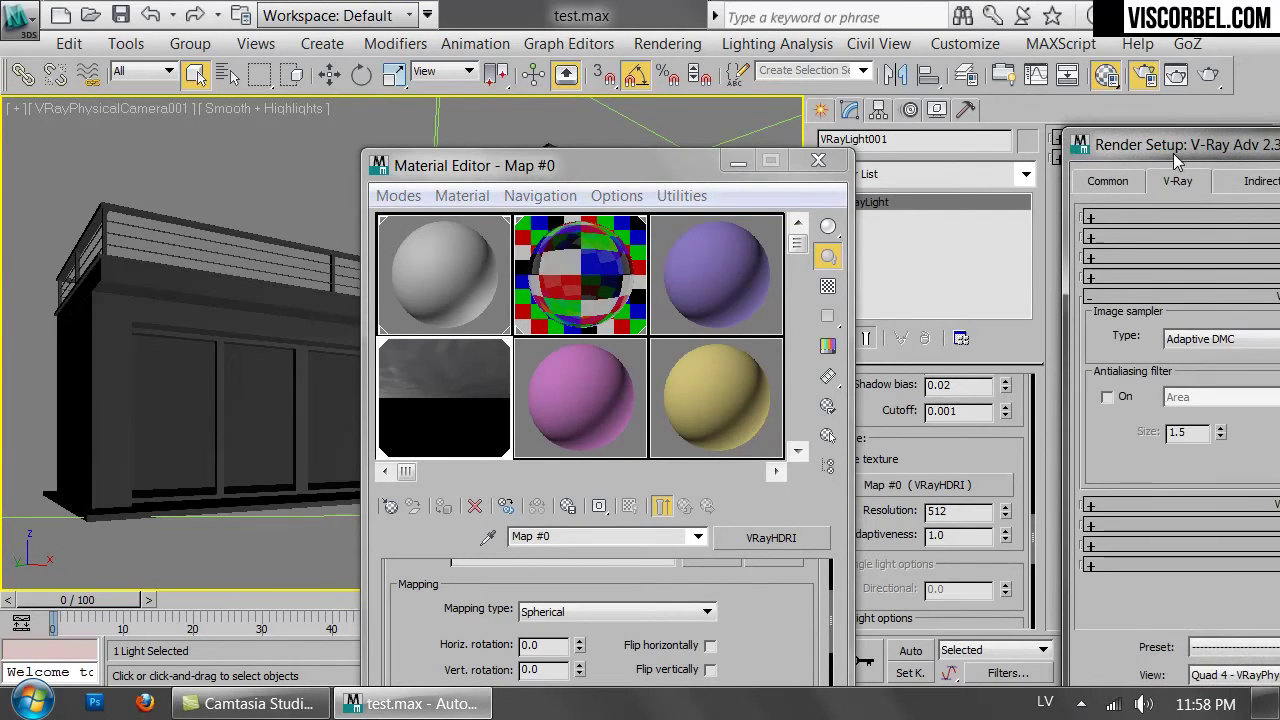
{"action": "left_click_drag", "start_coordinate": [1175, 140], "coordinate": [567, 72]}
{"action": "left_click", "coordinate": [657, 420]}
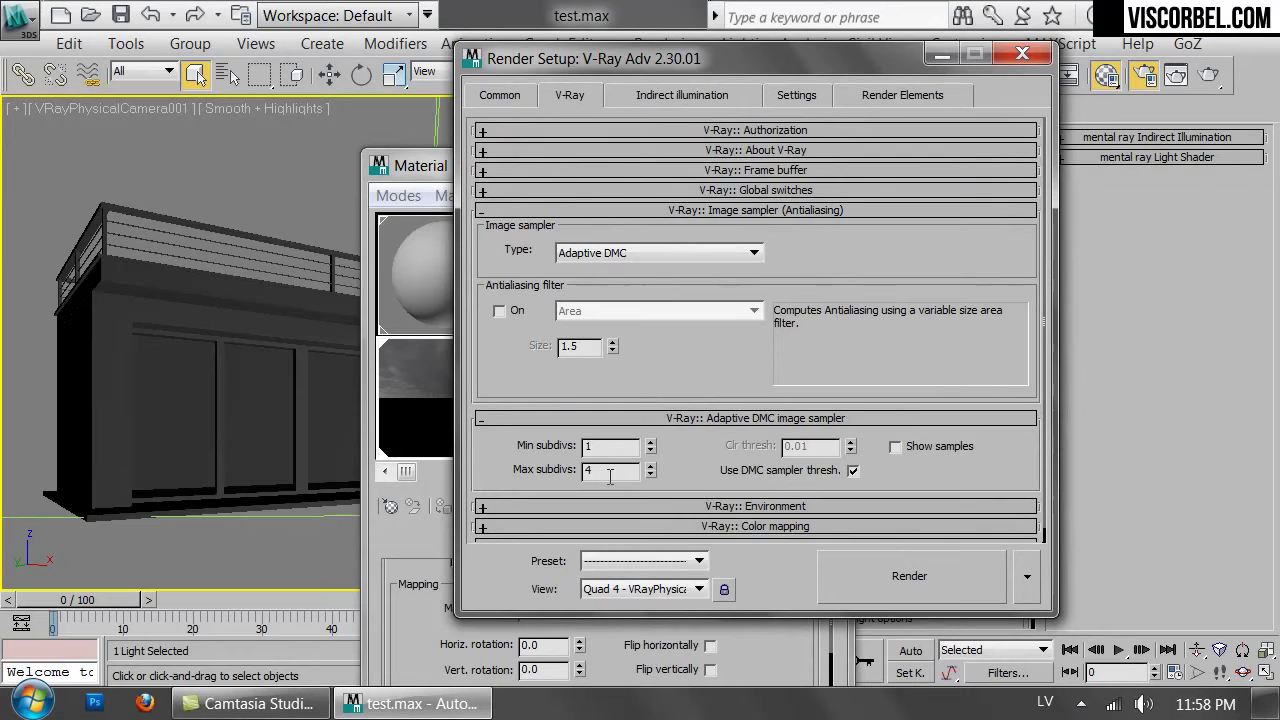
{"action": "left_click", "coordinate": [650, 101]}
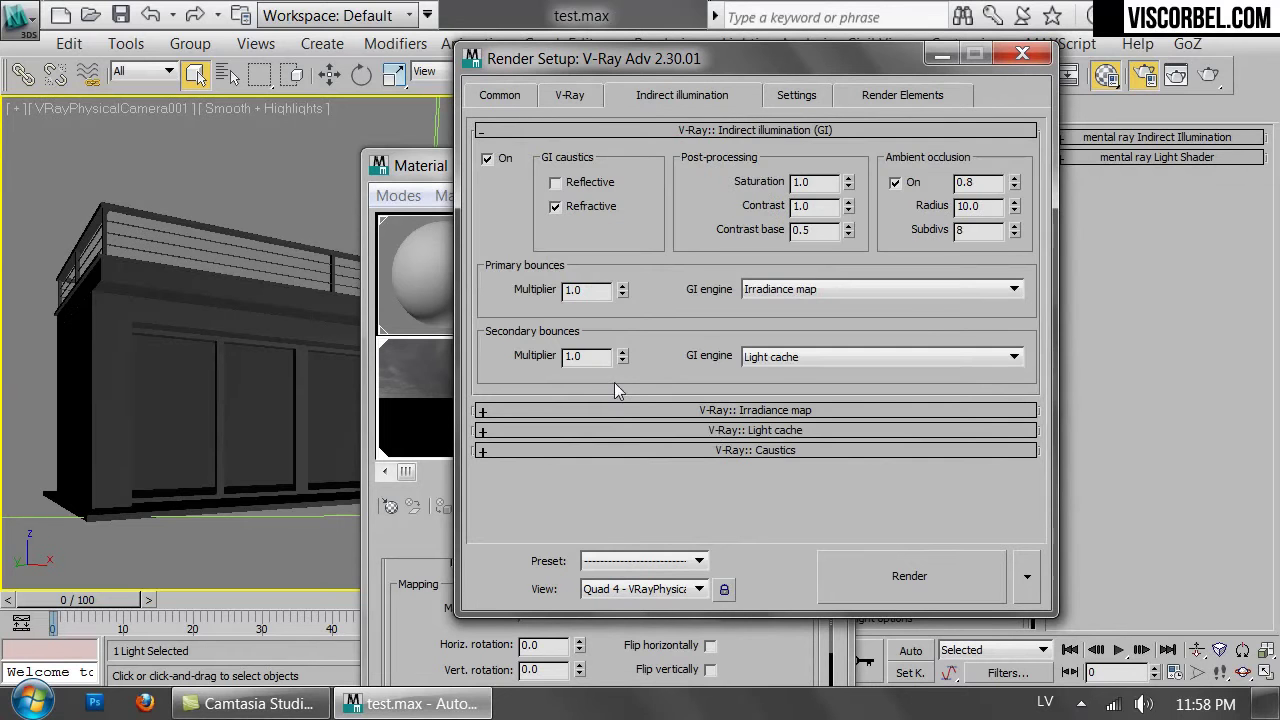
{"action": "left_click", "coordinate": [717, 420]}
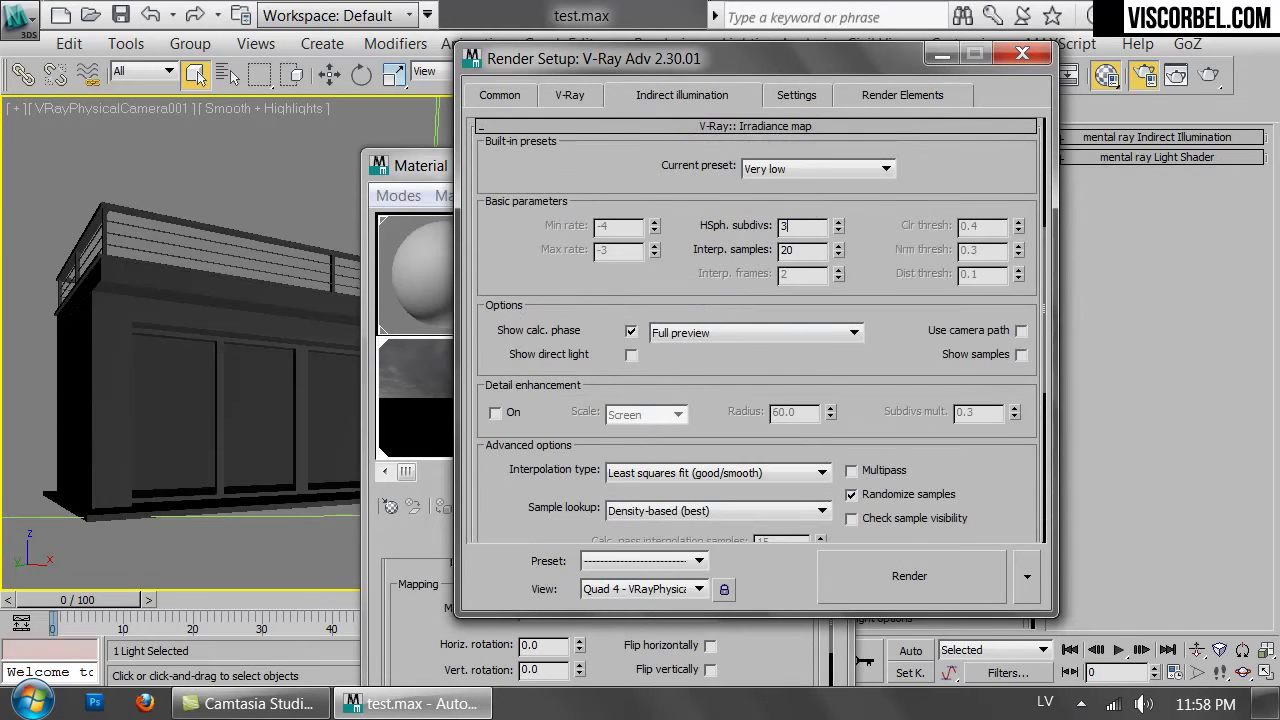
{"action": "left_click", "coordinate": [748, 126]}
{"action": "left_click", "coordinate": [795, 100]}
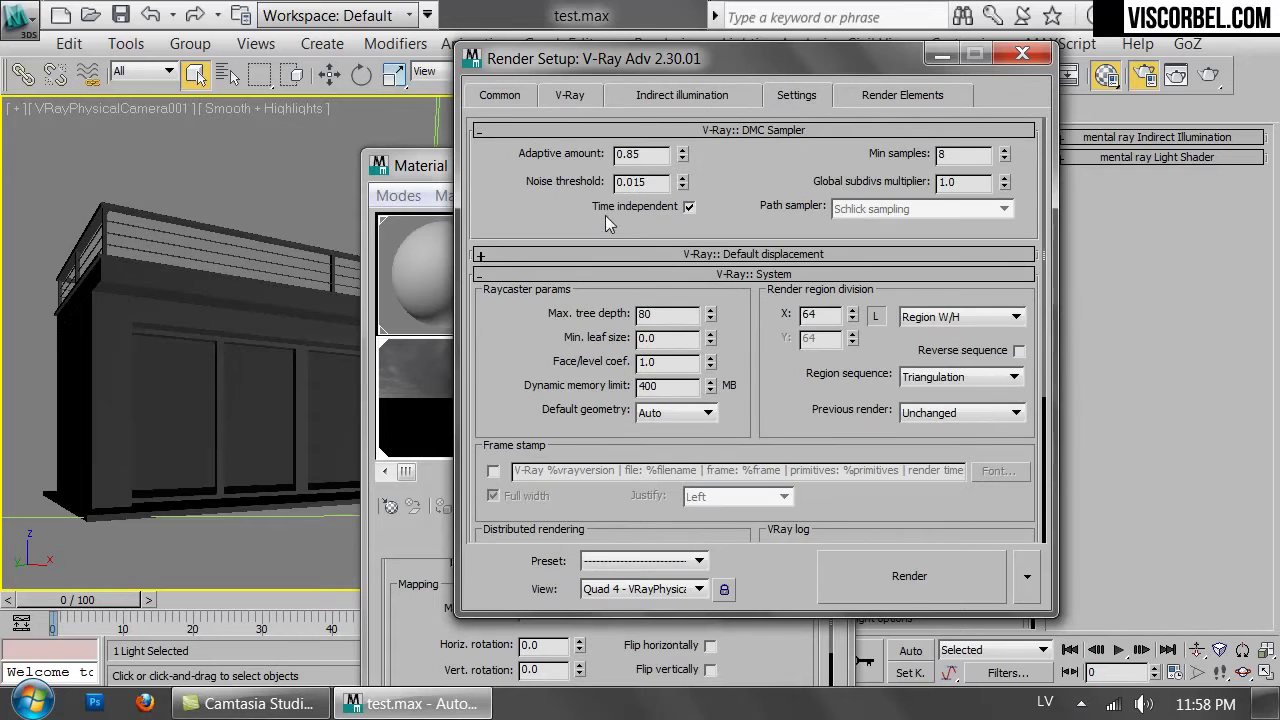
{"action": "double_click", "coordinate": [627, 153]}
{"action": "type", "text": "1.0"}
{"action": "left_click_drag", "start_coordinate": [647, 181], "coordinate": [634, 181]}
{"action": "type", "text": "2"}
{"action": "key", "text": "Return"}
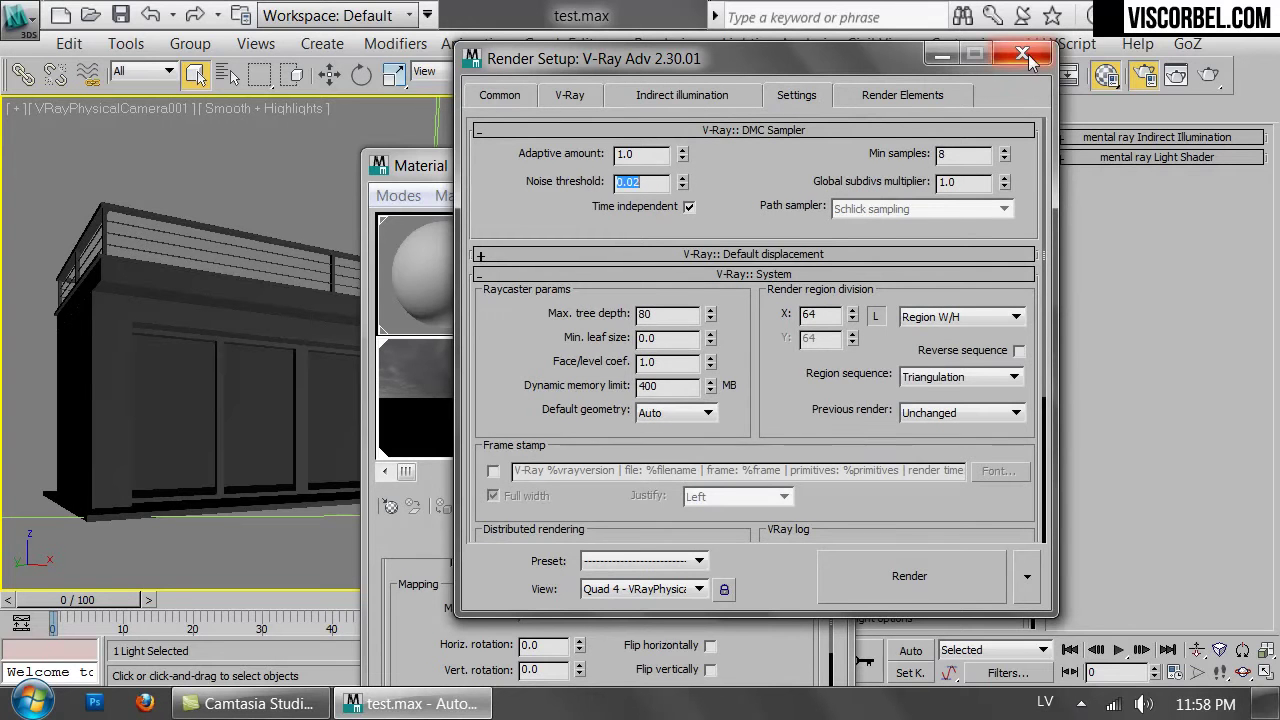
Run a test render of the camera view, stop it, and close Render Setup.
{"action": "left_click", "coordinate": [953, 574]}
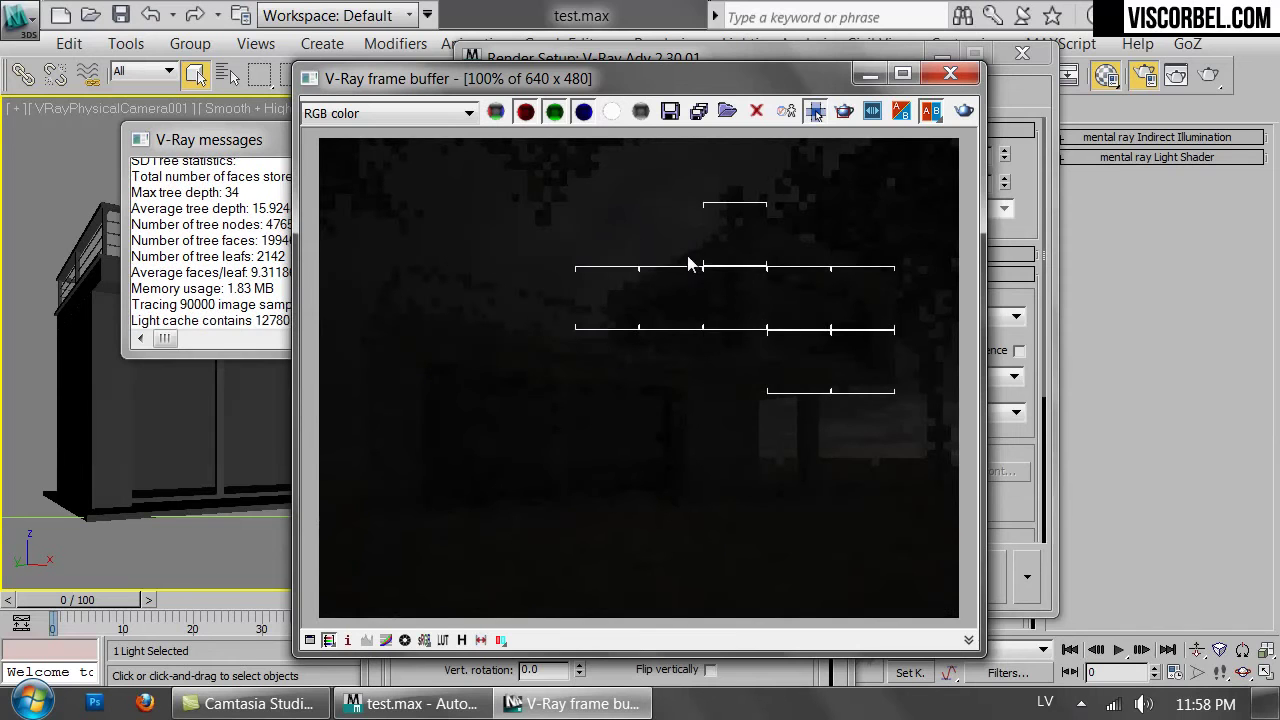
{"action": "left_click_drag", "start_coordinate": [771, 79], "coordinate": [523, 77]}
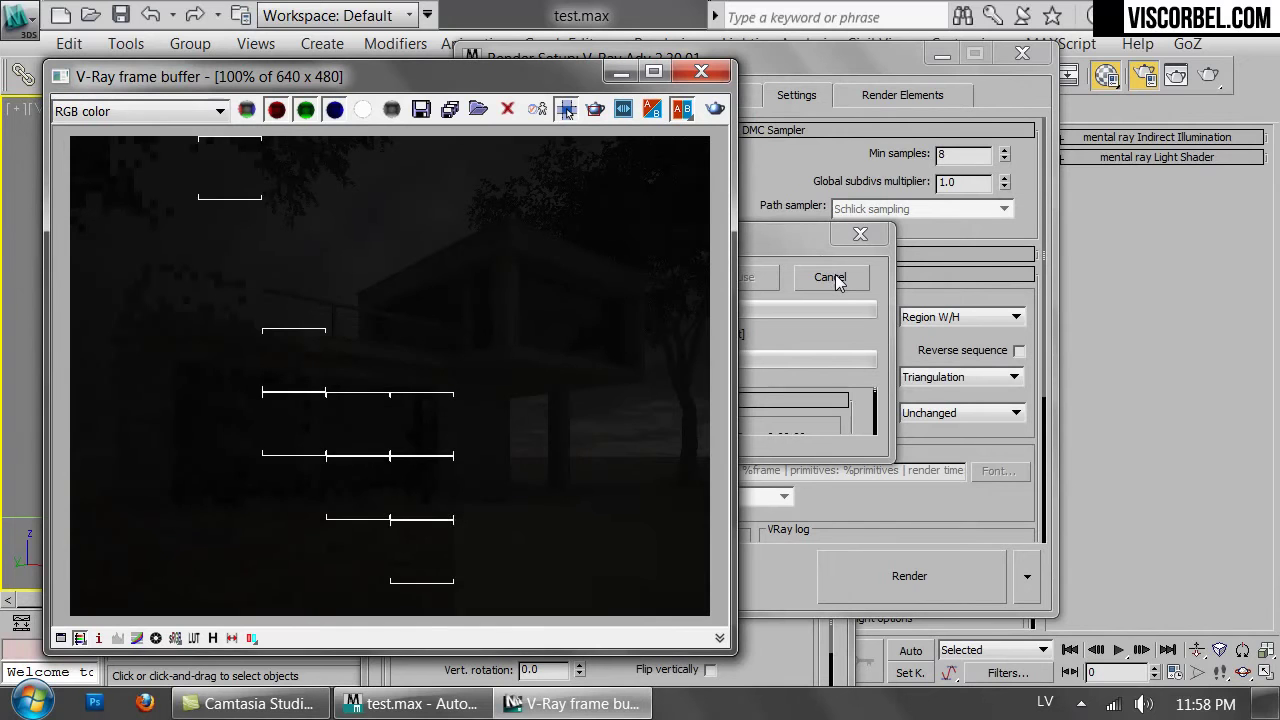
{"action": "left_click", "coordinate": [834, 276]}
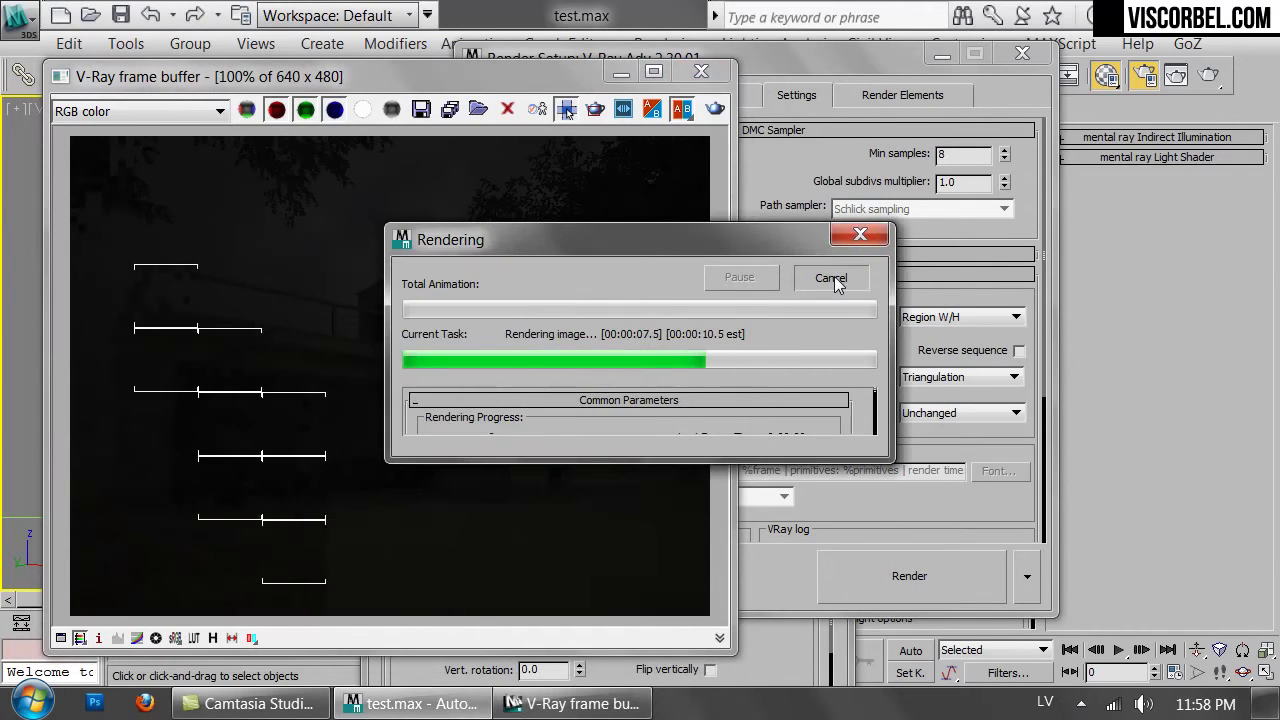
{"action": "left_click", "coordinate": [834, 277]}
{"action": "left_click", "coordinate": [1021, 53]}
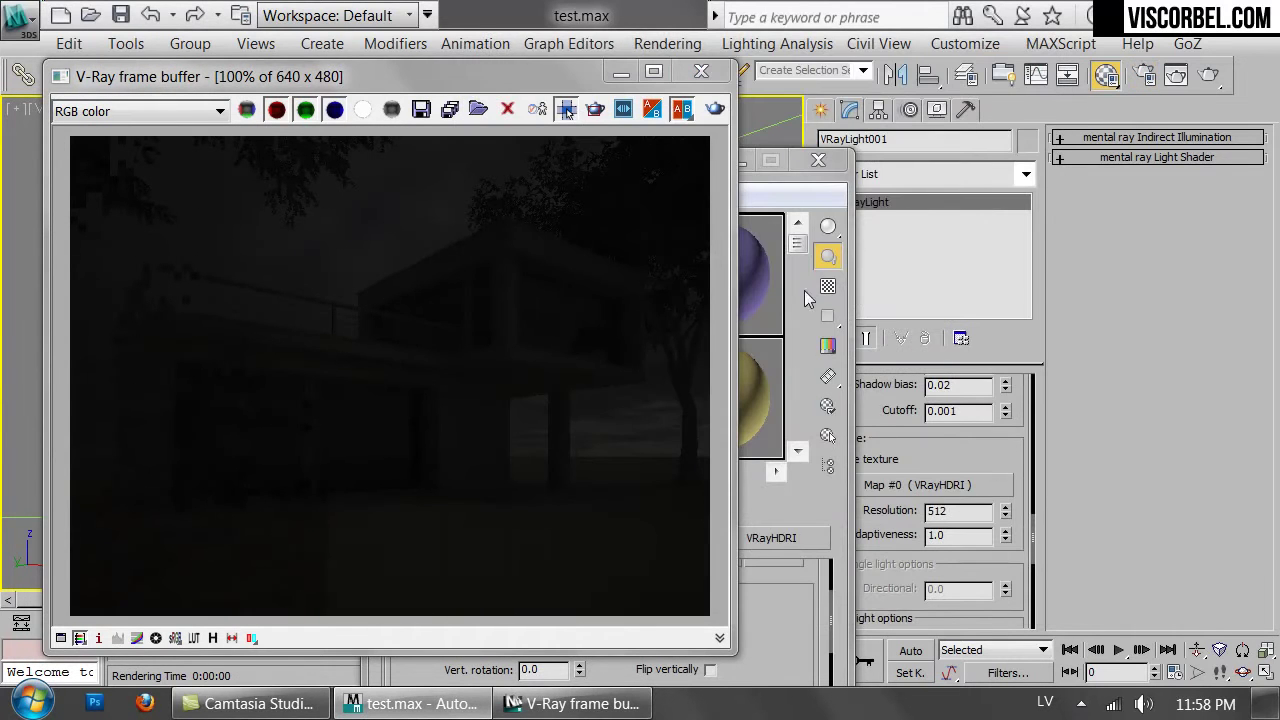
{"action": "left_click", "coordinate": [796, 181]}
{"action": "left_click_drag", "start_coordinate": [586, 165], "coordinate": [814, 49]}
{"action": "left_click_drag", "start_coordinate": [663, 531], "coordinate": [664, 448]}
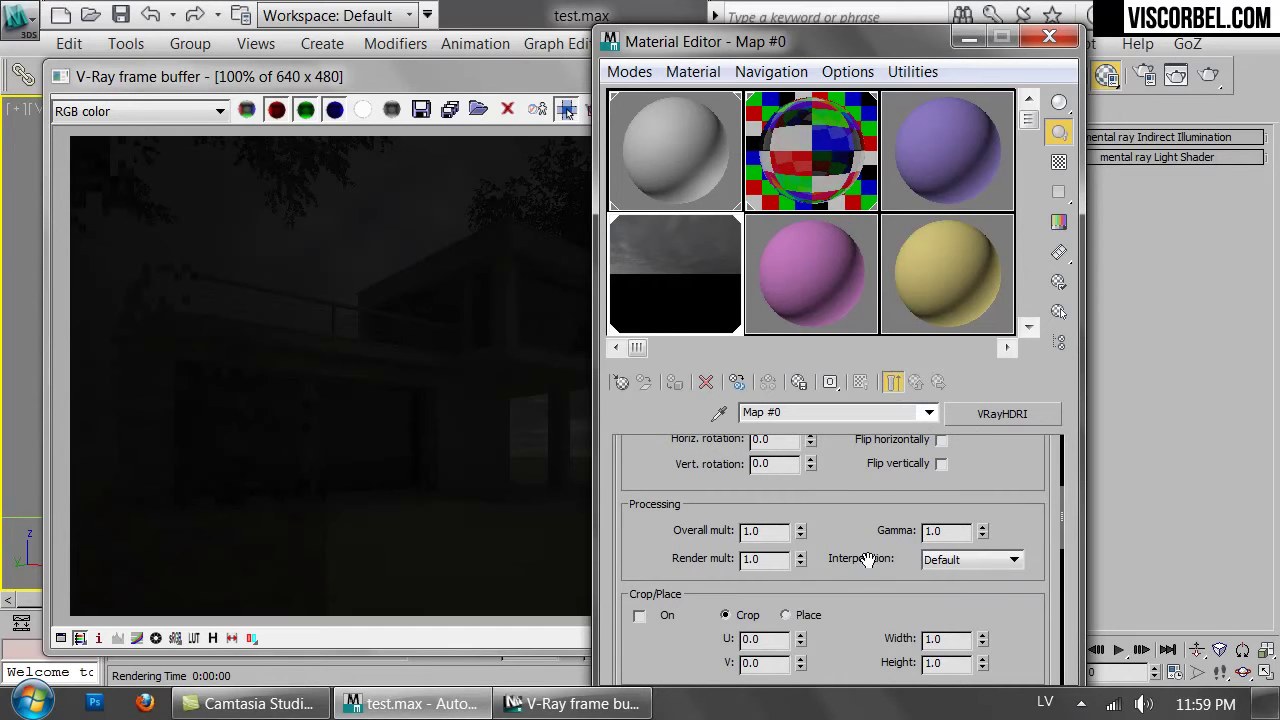
Set the VRayHDRI Render mult to 100 and re-render from the frame buffer.
{"action": "scroll", "coordinate": [790, 612], "scroll_direction": "up", "scroll_amount": 1}
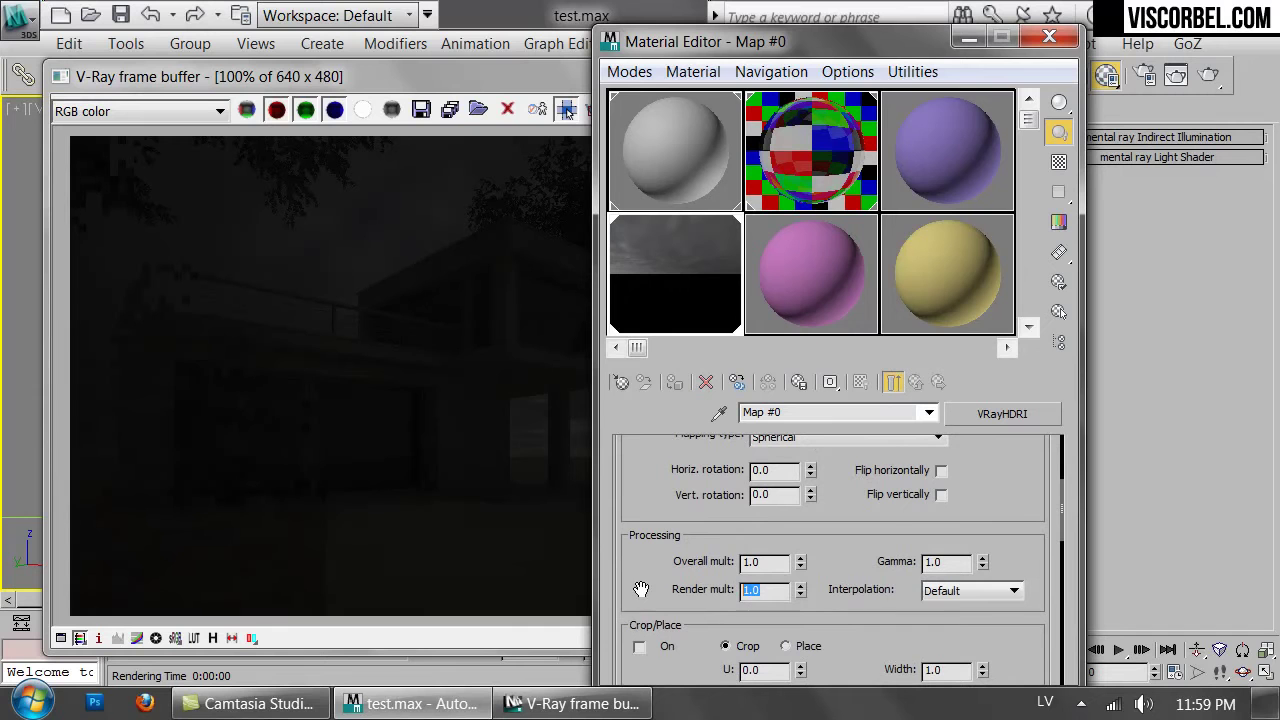
{"action": "type", "text": "100"}
{"action": "key", "text": "Return"}
{"action": "left_click", "coordinate": [361, 330]}
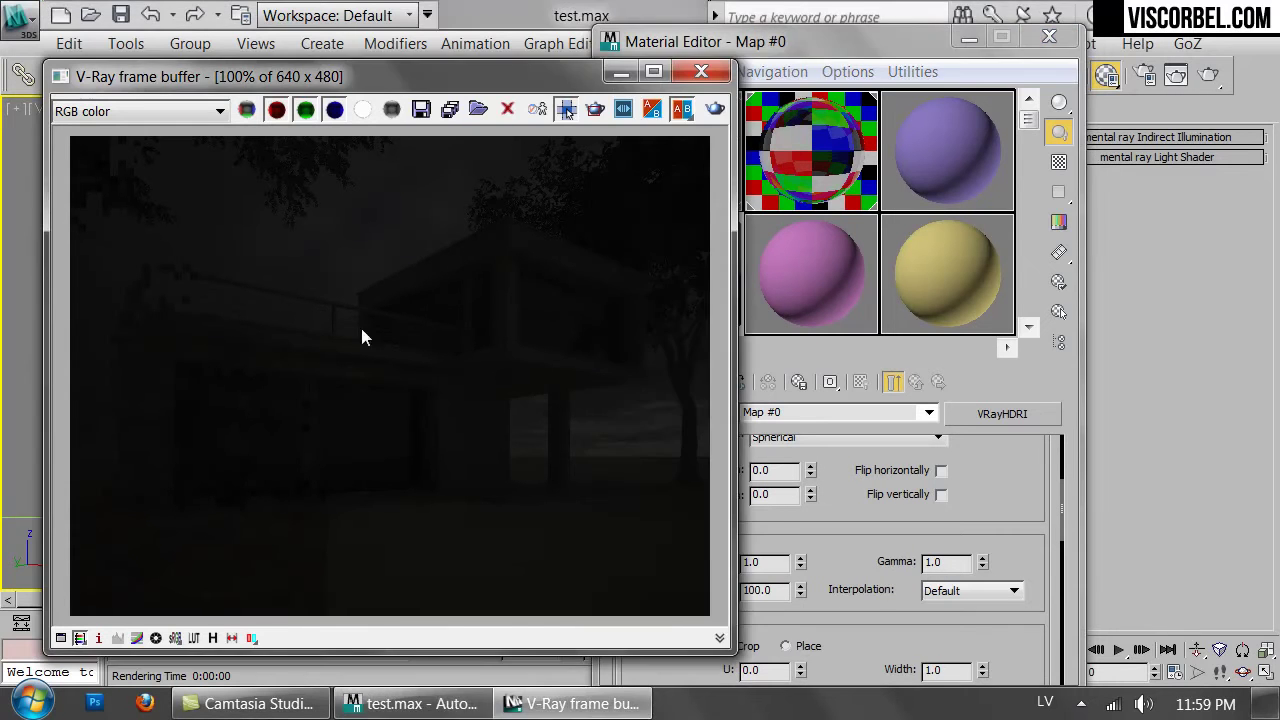
{"action": "left_click", "coordinate": [714, 111]}
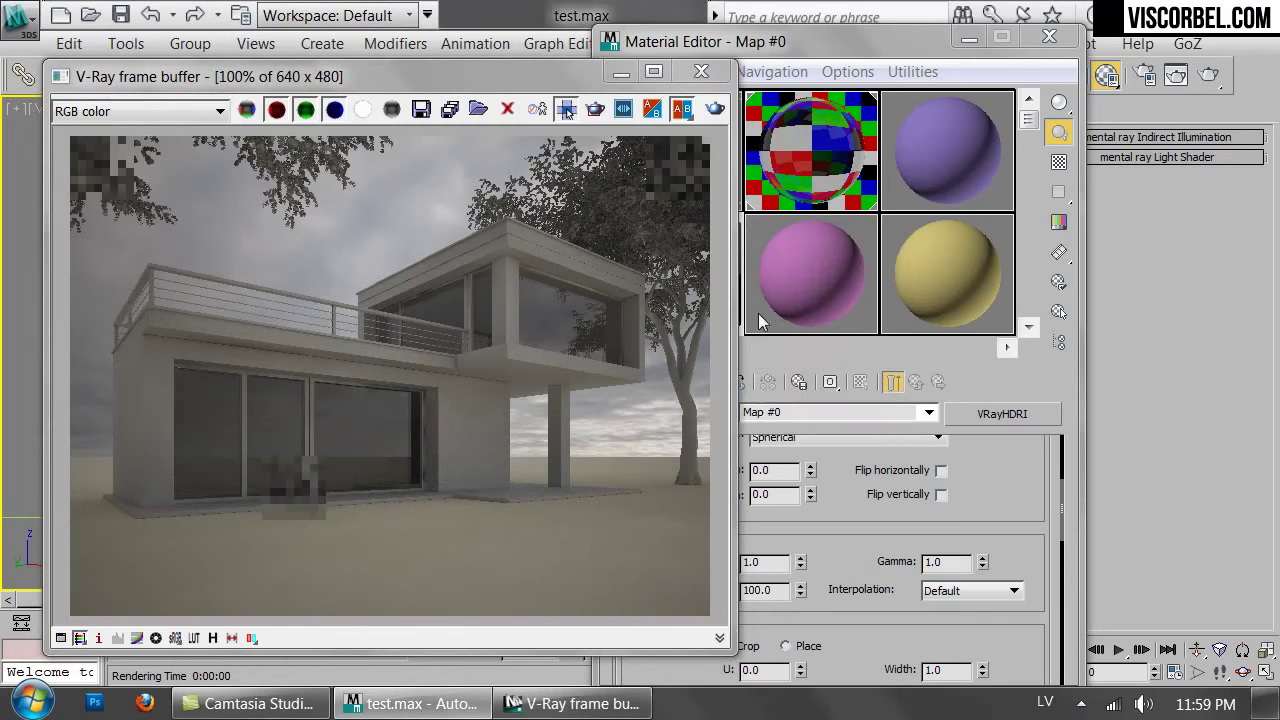
Change the VRayHDRI gamma to 0.75 and render the scene again.
{"action": "left_click", "coordinate": [889, 645]}
{"action": "scroll", "coordinate": [930, 580], "scroll_direction": "down", "scroll_amount": 1}
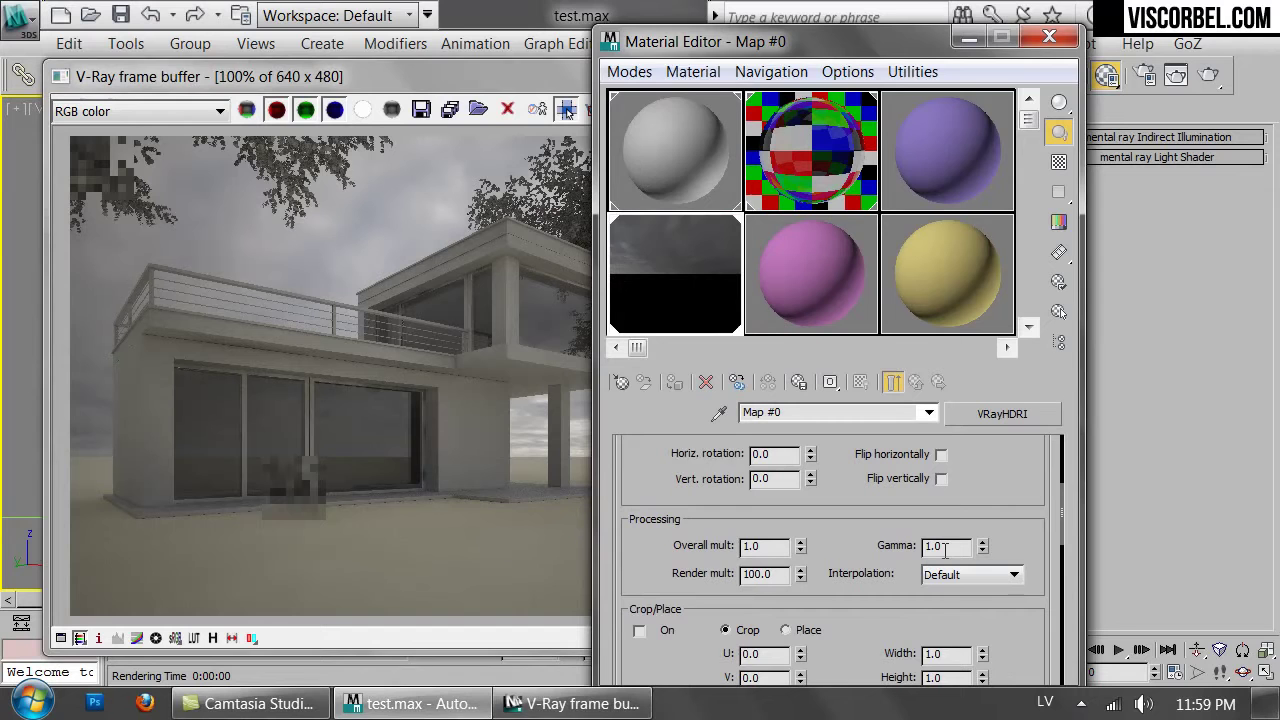
{"action": "left_click", "coordinate": [178, 476]}
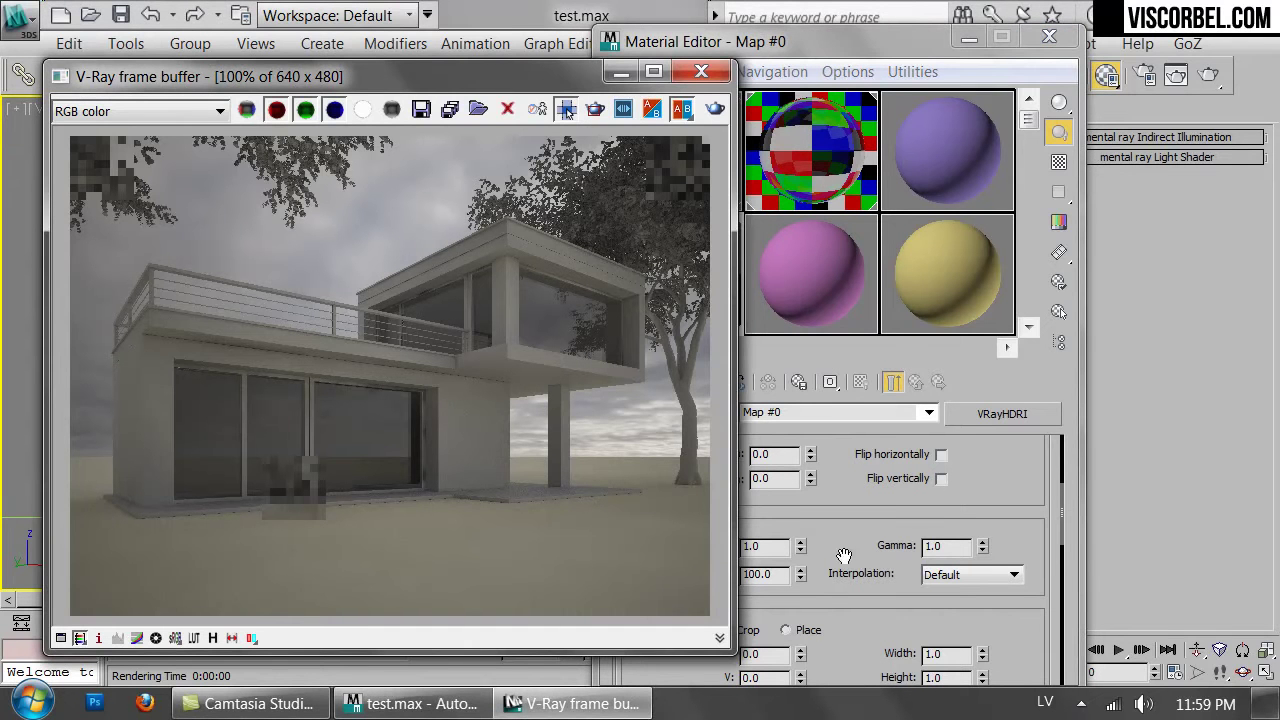
{"action": "left_click", "coordinate": [892, 522]}
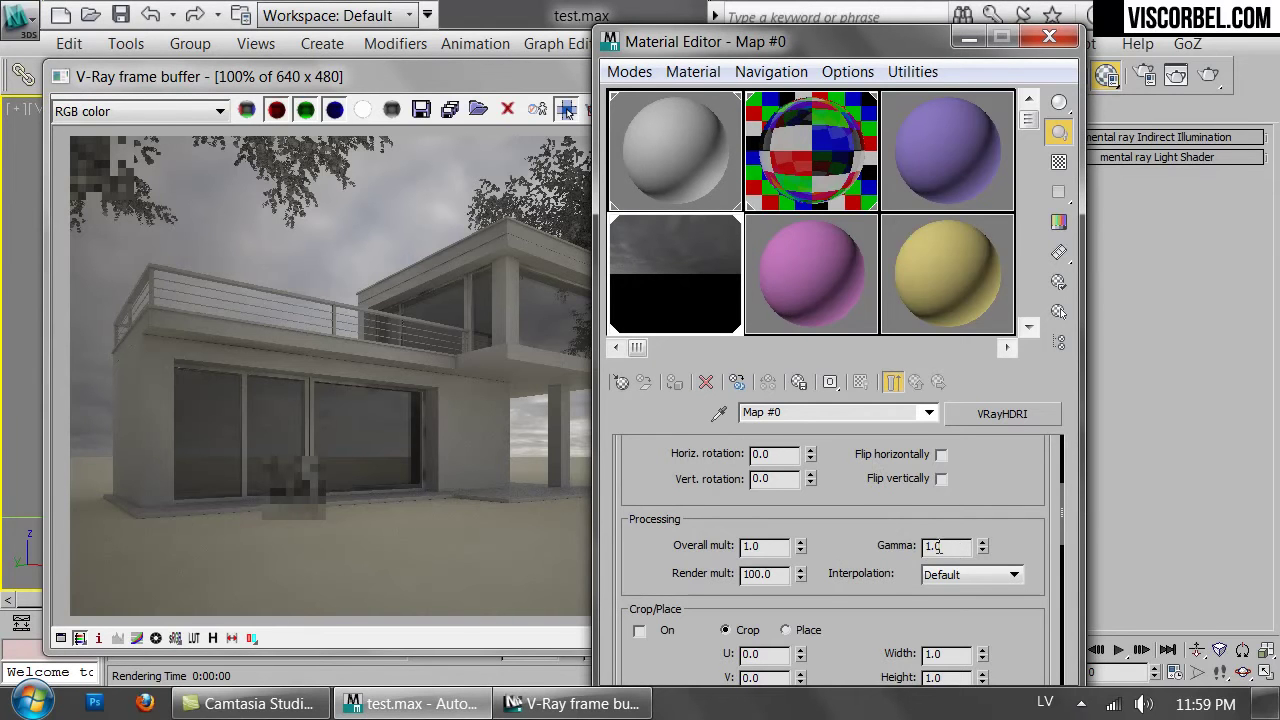
{"action": "double_click", "coordinate": [937, 546]}
{"action": "type", "text": ".75"}
{"action": "key", "text": "Return"}
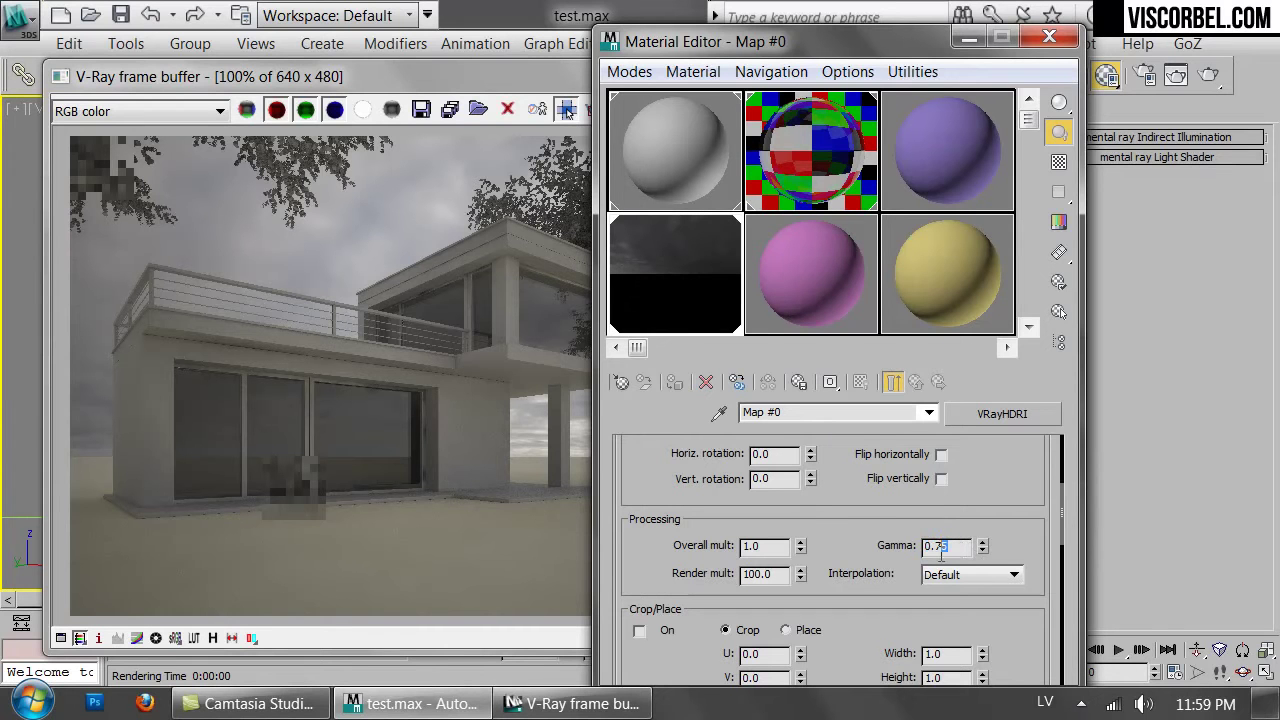
{"action": "left_click", "coordinate": [571, 512]}
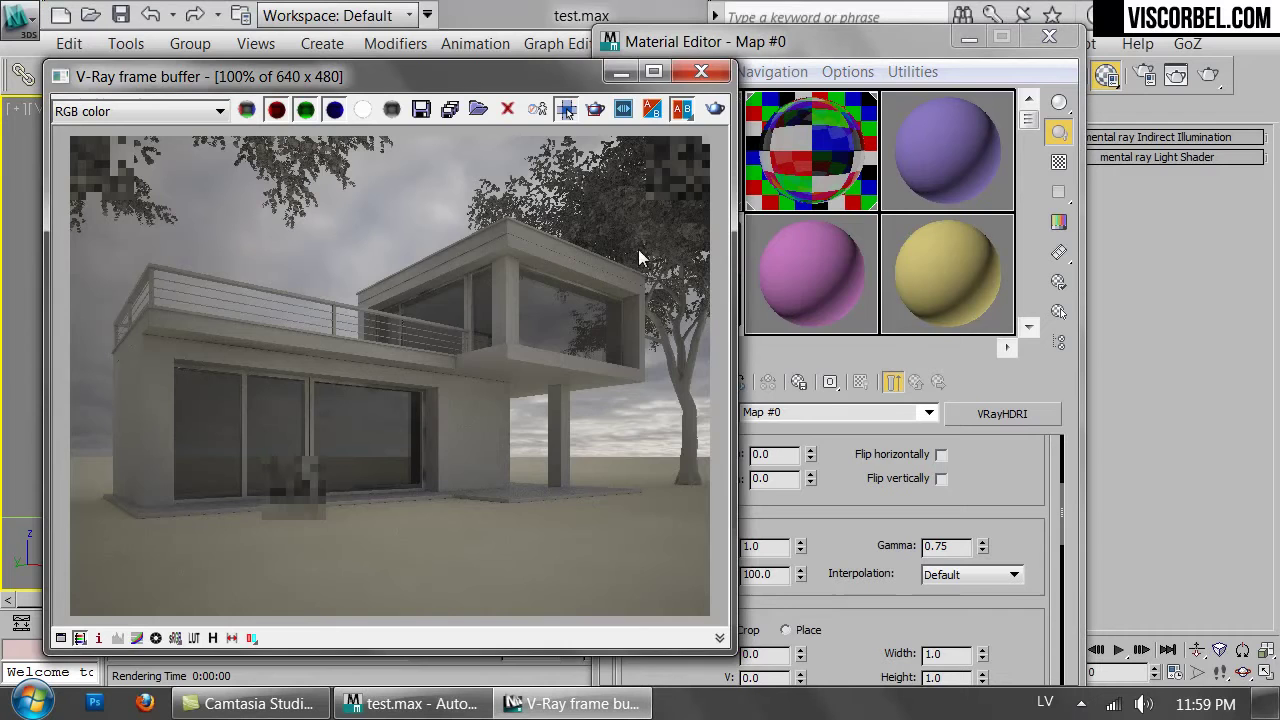
{"action": "left_click", "coordinate": [715, 109]}
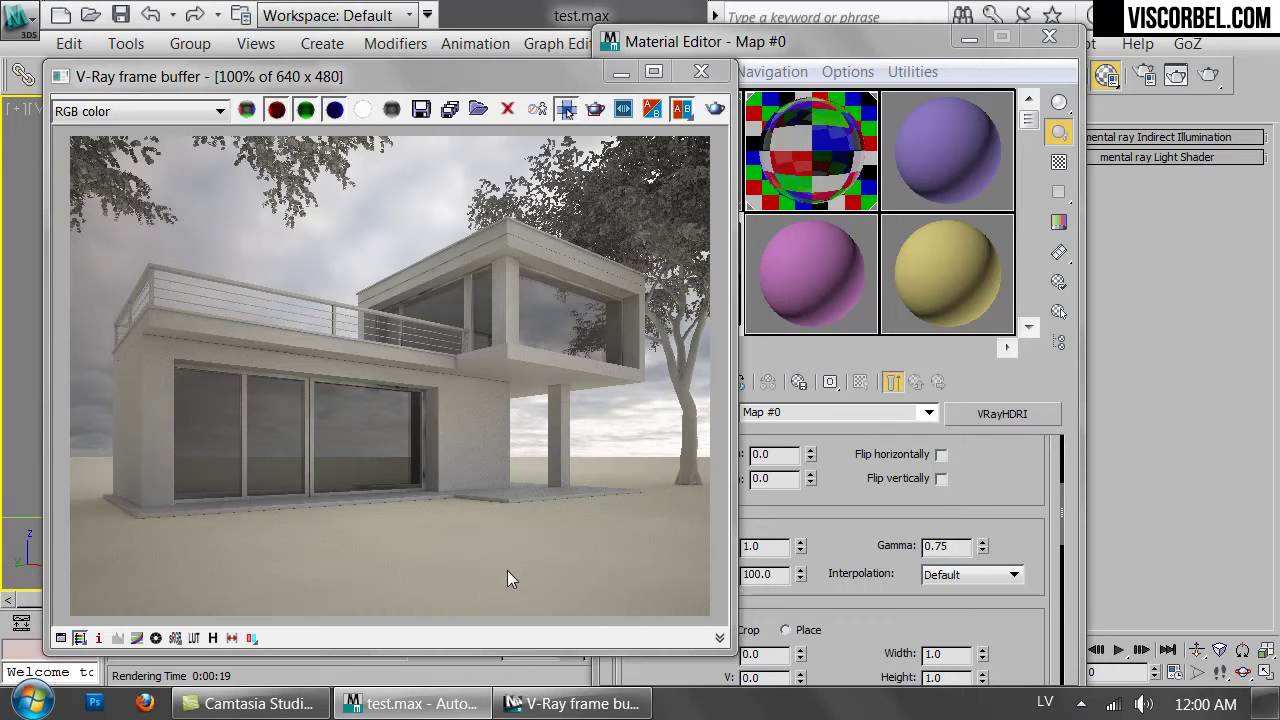
Close the frame buffer, Material Editor and messages window, and hide the house geometry.
{"action": "left_click", "coordinate": [699, 74]}
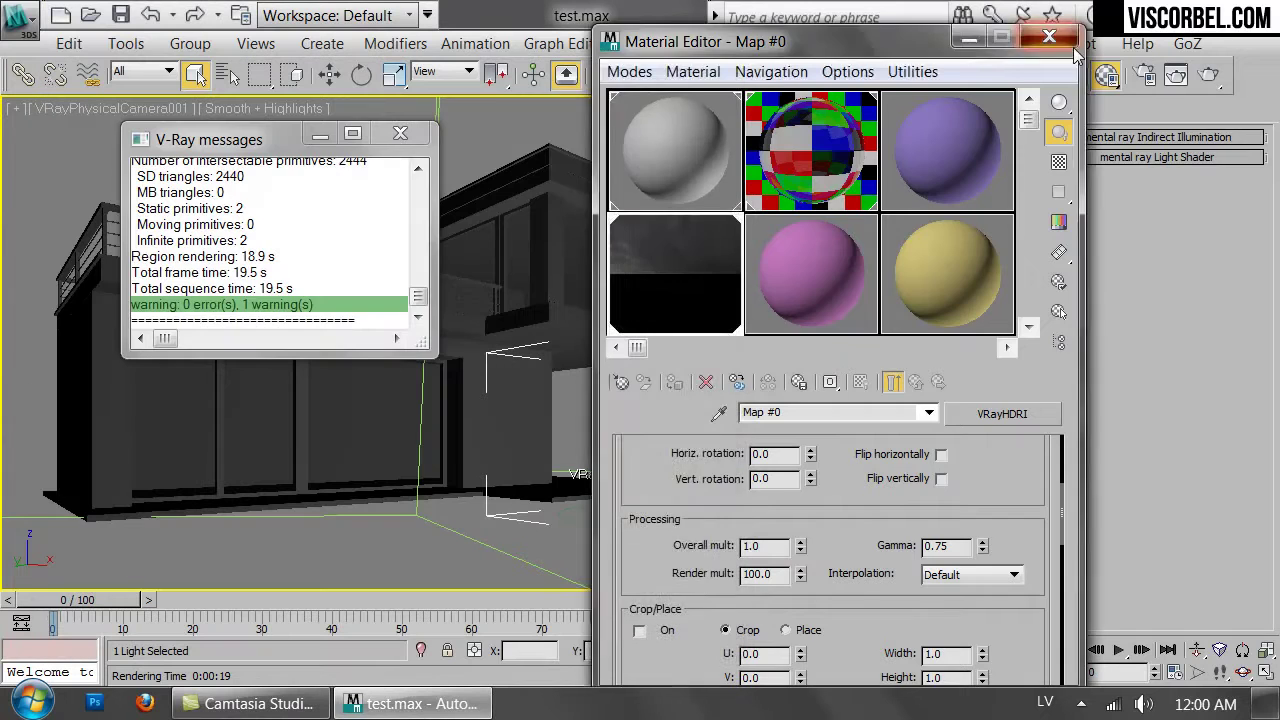
{"action": "key", "text": "m"}
{"action": "left_click", "coordinate": [400, 133]}
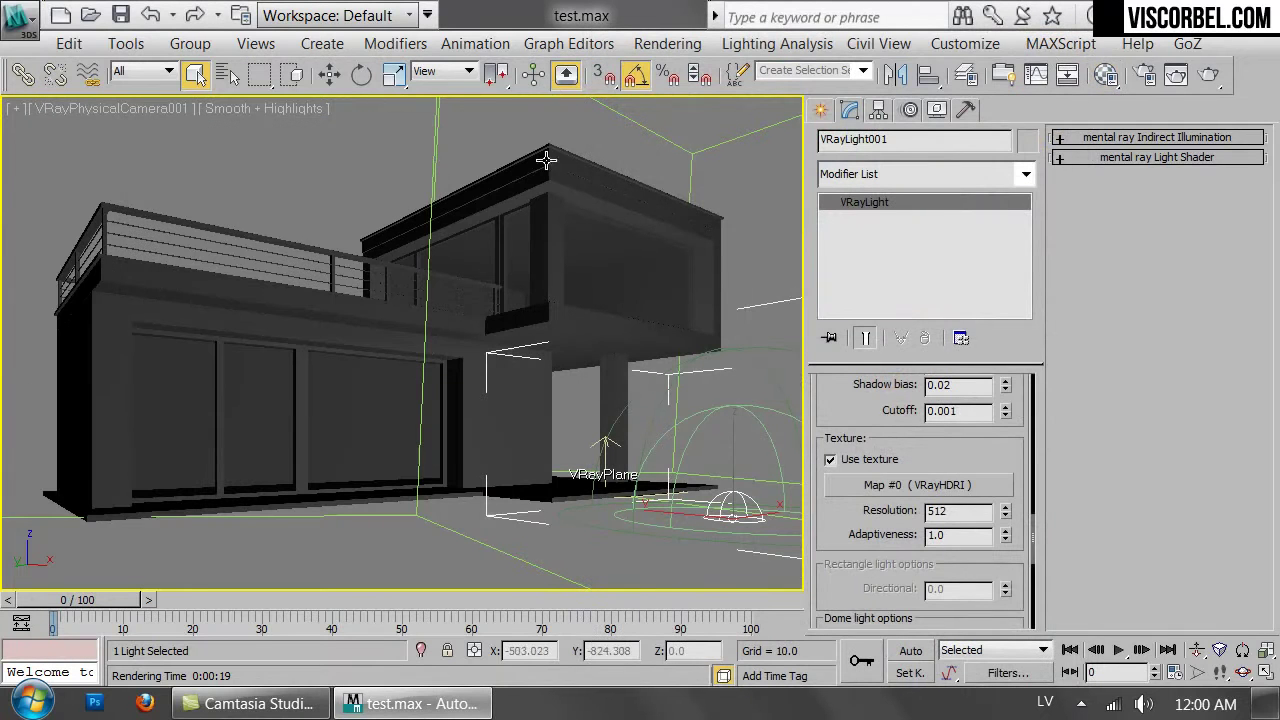
{"action": "left_click", "coordinate": [770, 212]}
{"action": "right_click", "coordinate": [760, 226]}
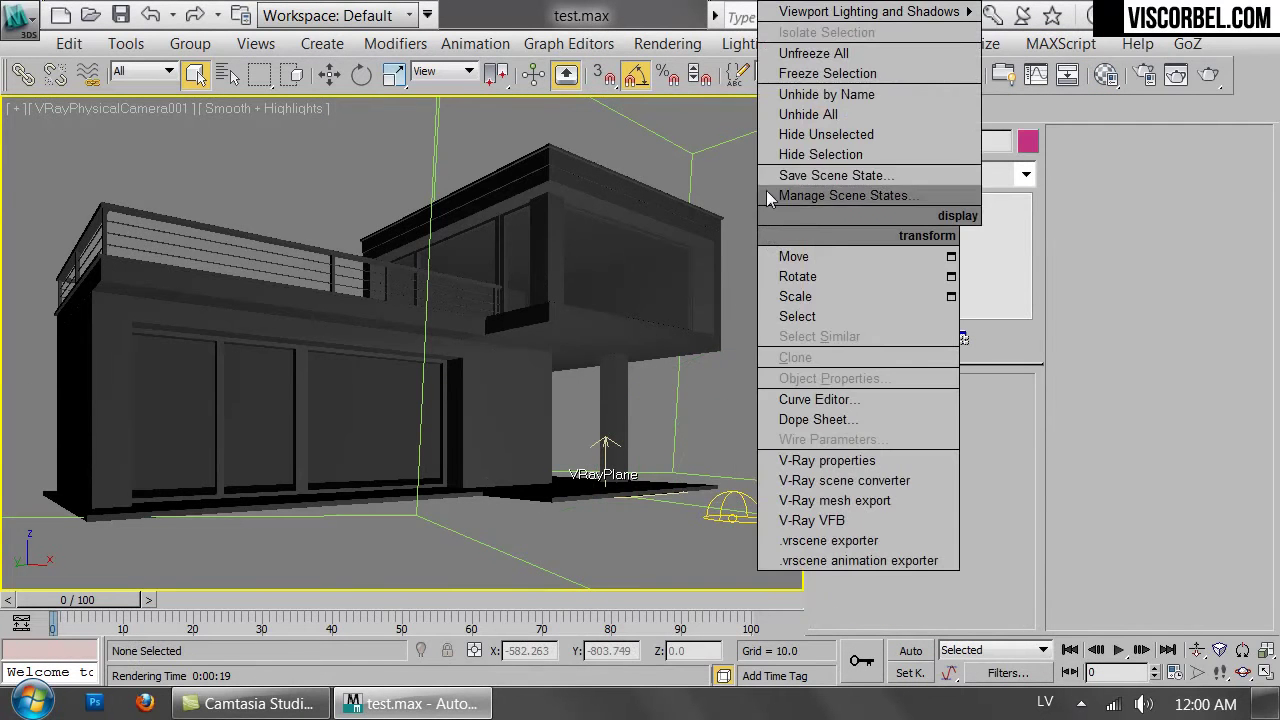
{"action": "left_click", "coordinate": [790, 134]}
{"action": "left_click_drag", "start_coordinate": [433, 300], "coordinate": [510, 387]}
In Top view, drag out a VRayPhysicalCamera aimed at the scene and look through it.
{"action": "key", "text": "t"}
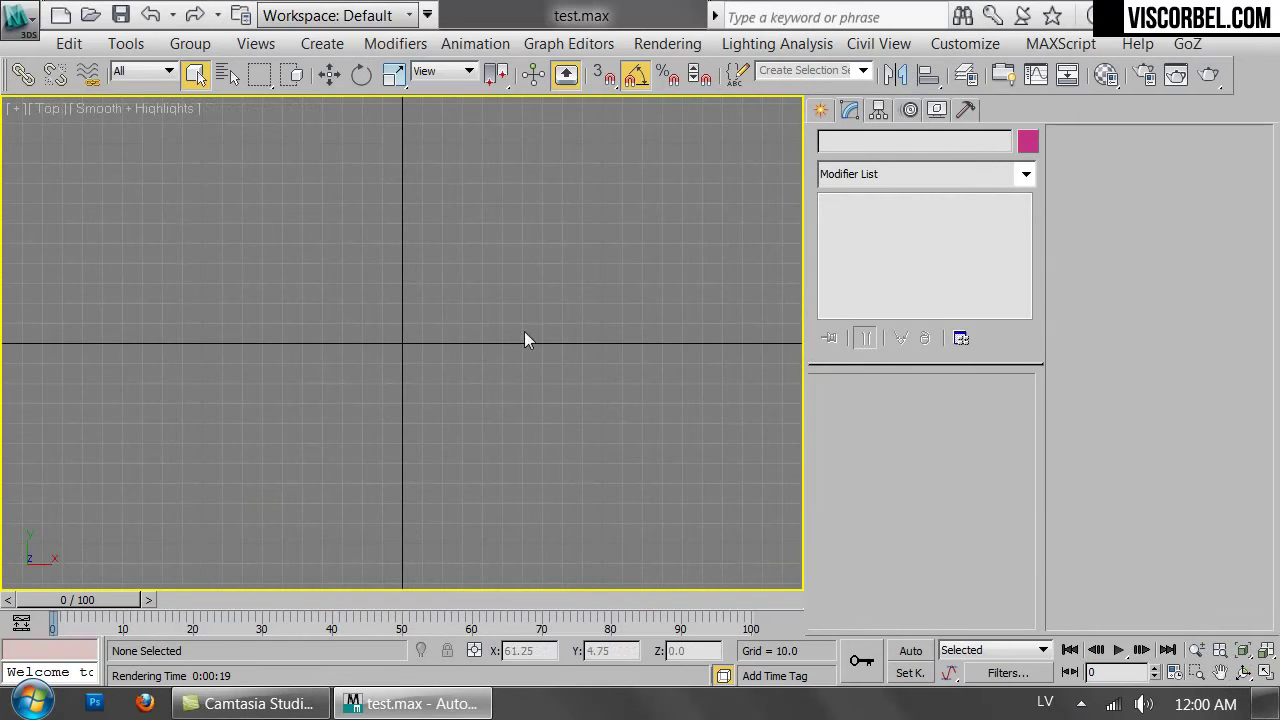
{"action": "left_click", "coordinate": [820, 110]}
{"action": "left_click", "coordinate": [900, 145]}
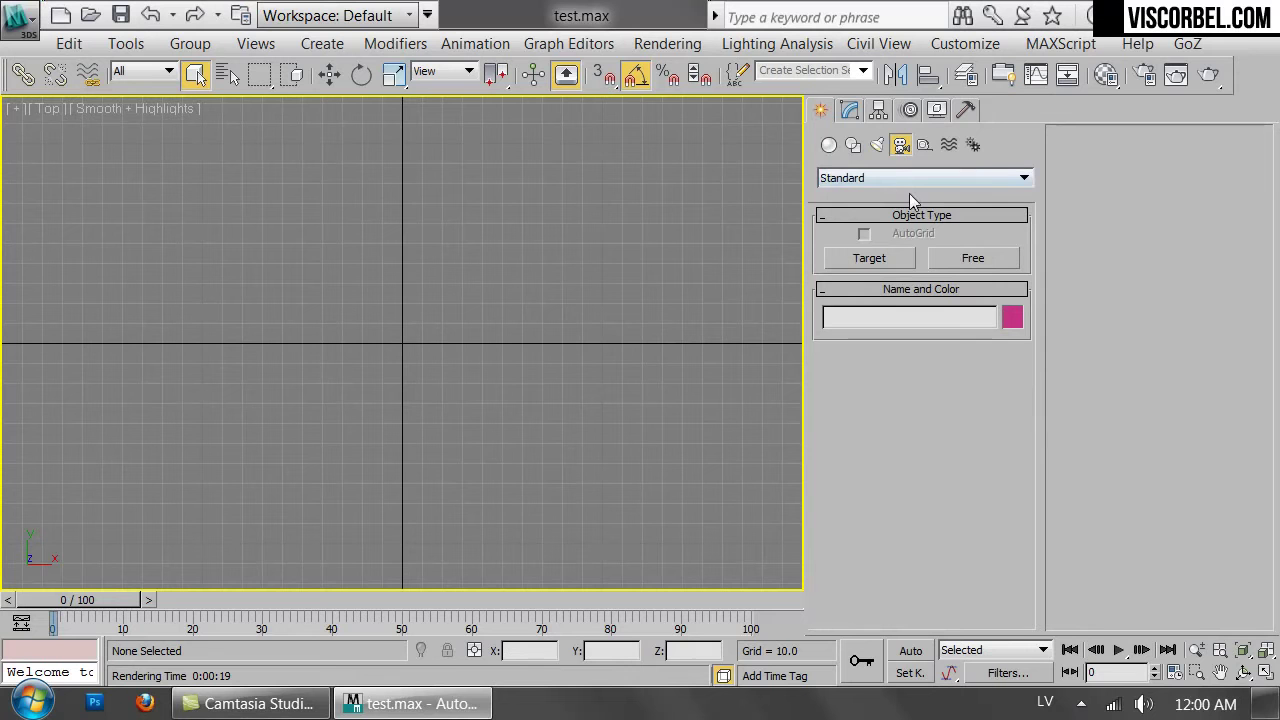
{"action": "left_click", "coordinate": [890, 180]}
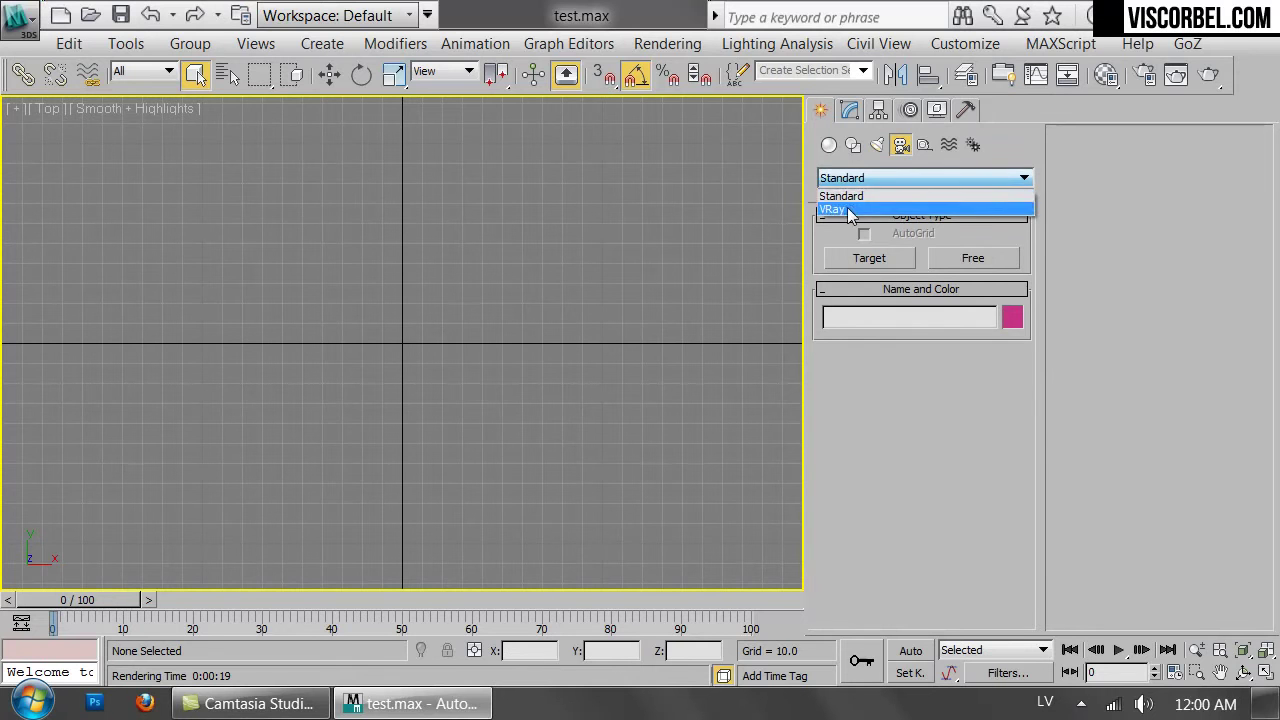
{"action": "left_click", "coordinate": [871, 208]}
{"action": "left_click", "coordinate": [925, 260]}
{"action": "left_click_drag", "start_coordinate": [264, 545], "coordinate": [596, 193]}
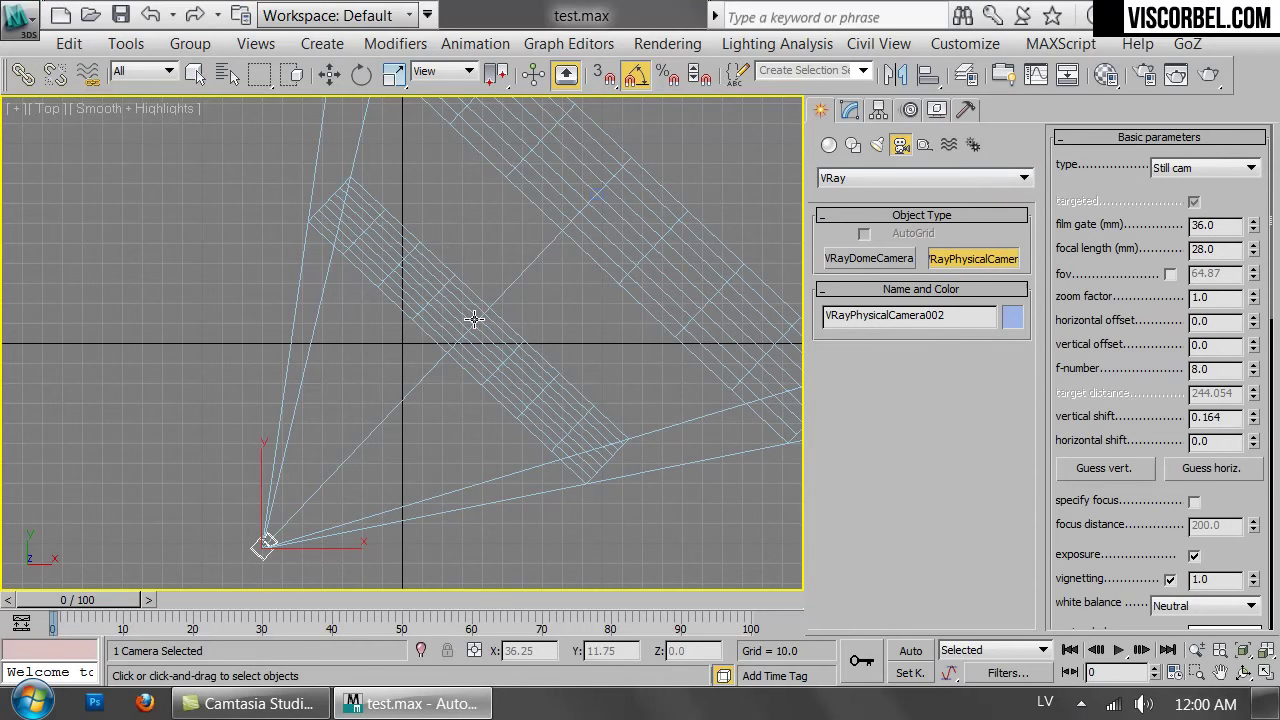
{"action": "key", "text": "c"}
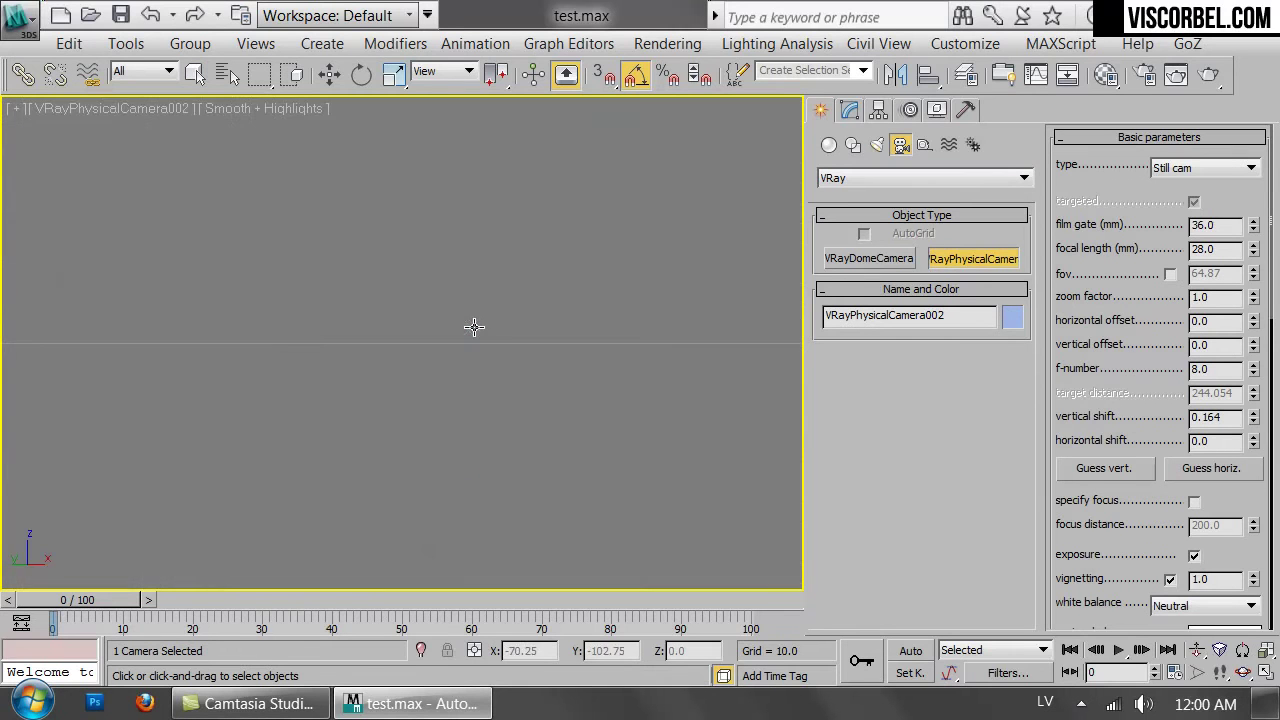
{"action": "middle_click_drag", "start_coordinate": [478, 256], "coordinate": [497, 277]}
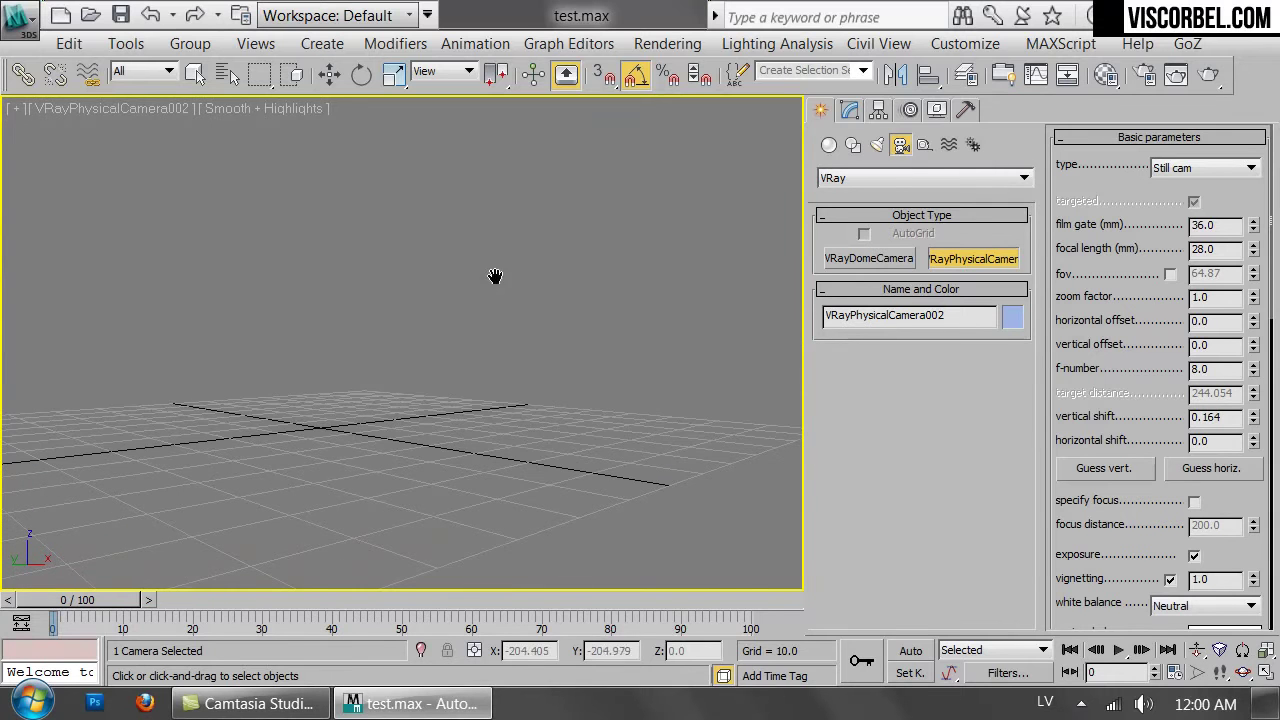
Instance the VRayHDRI Map #0 into the Environment Map slot and close the environment dialog.
{"action": "key", "text": "m"}
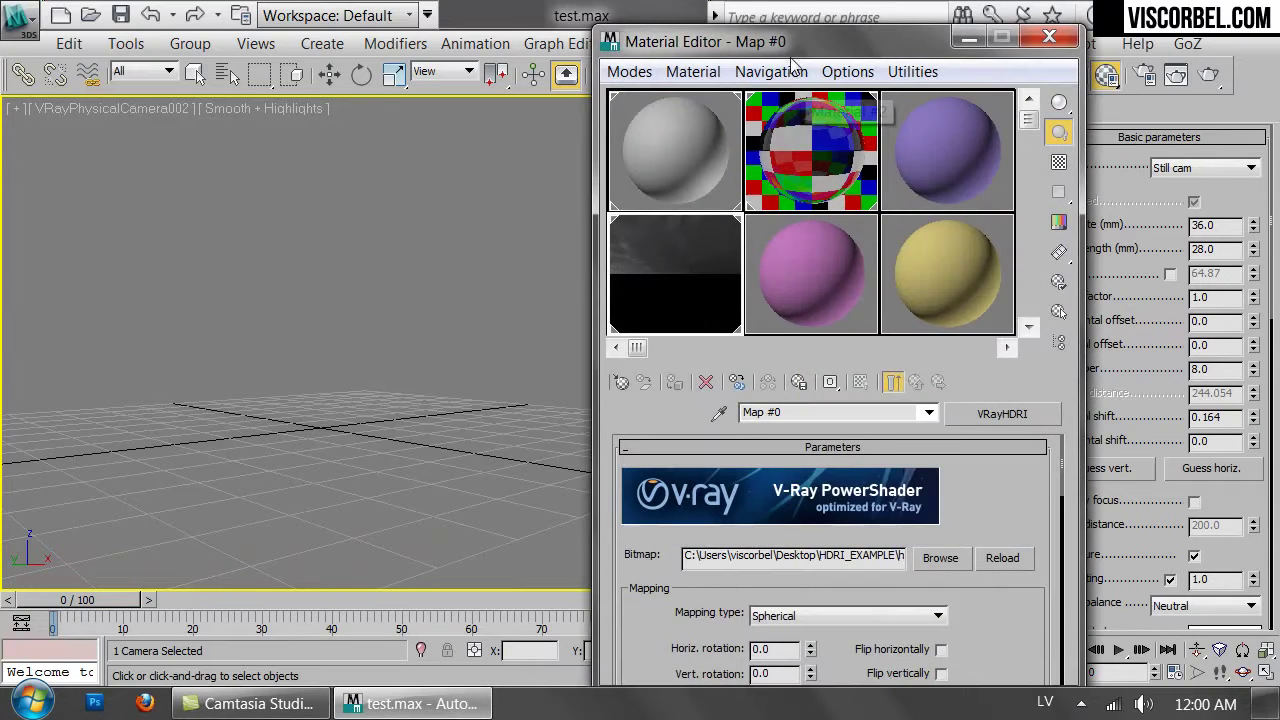
{"action": "left_click_drag", "start_coordinate": [800, 45], "coordinate": [805, 129]}
{"action": "left_click", "coordinate": [667, 43]}
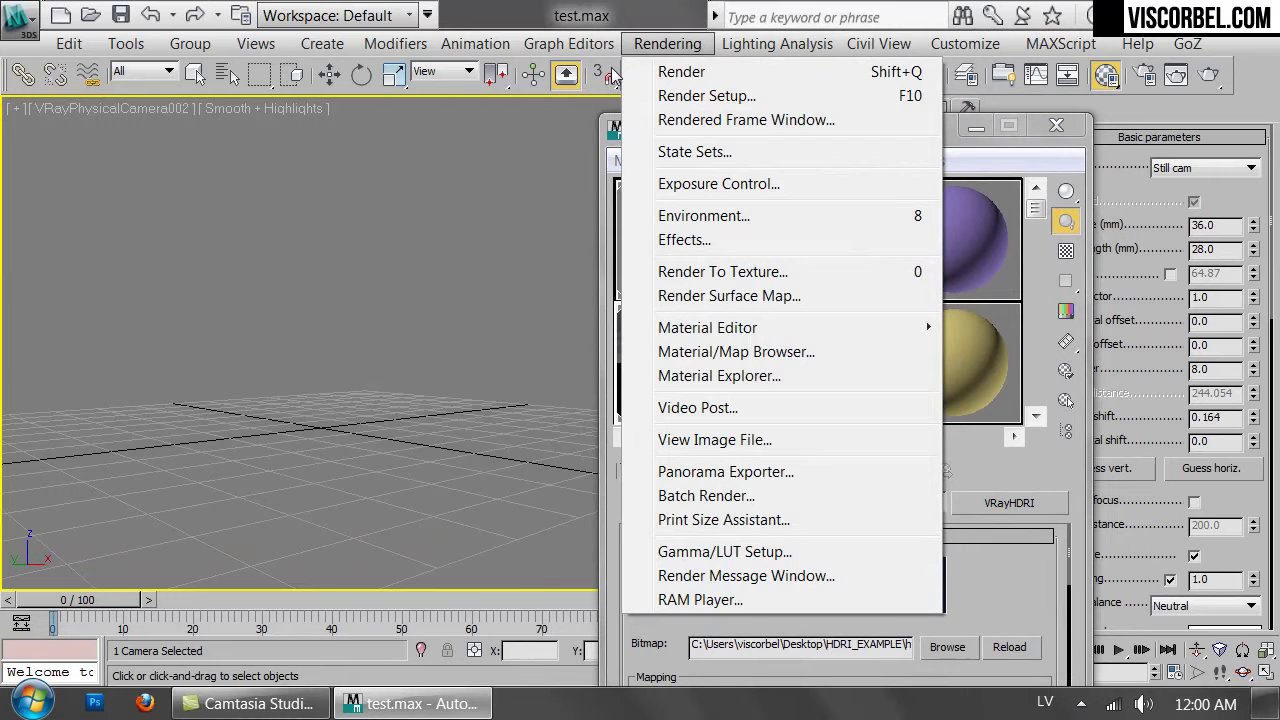
{"action": "left_click", "coordinate": [690, 215]}
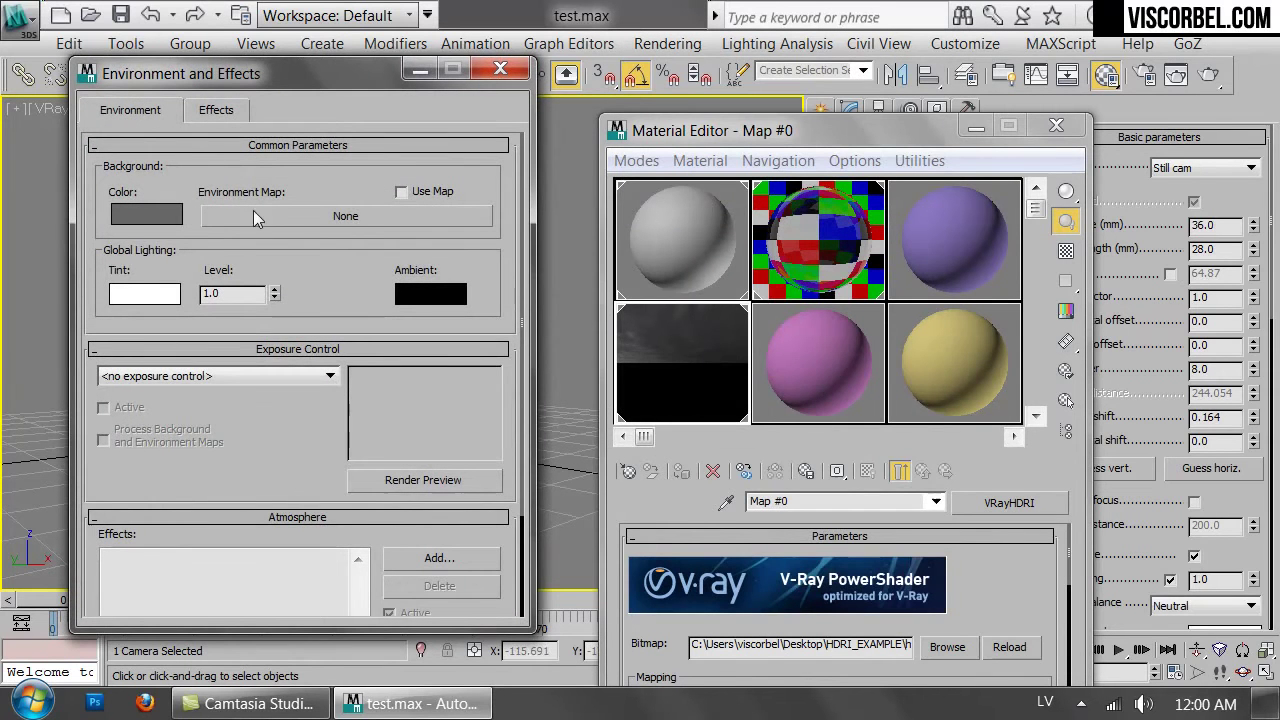
{"action": "left_click_drag", "start_coordinate": [655, 360], "coordinate": [440, 221]}
{"action": "left_click", "coordinate": [246, 425]}
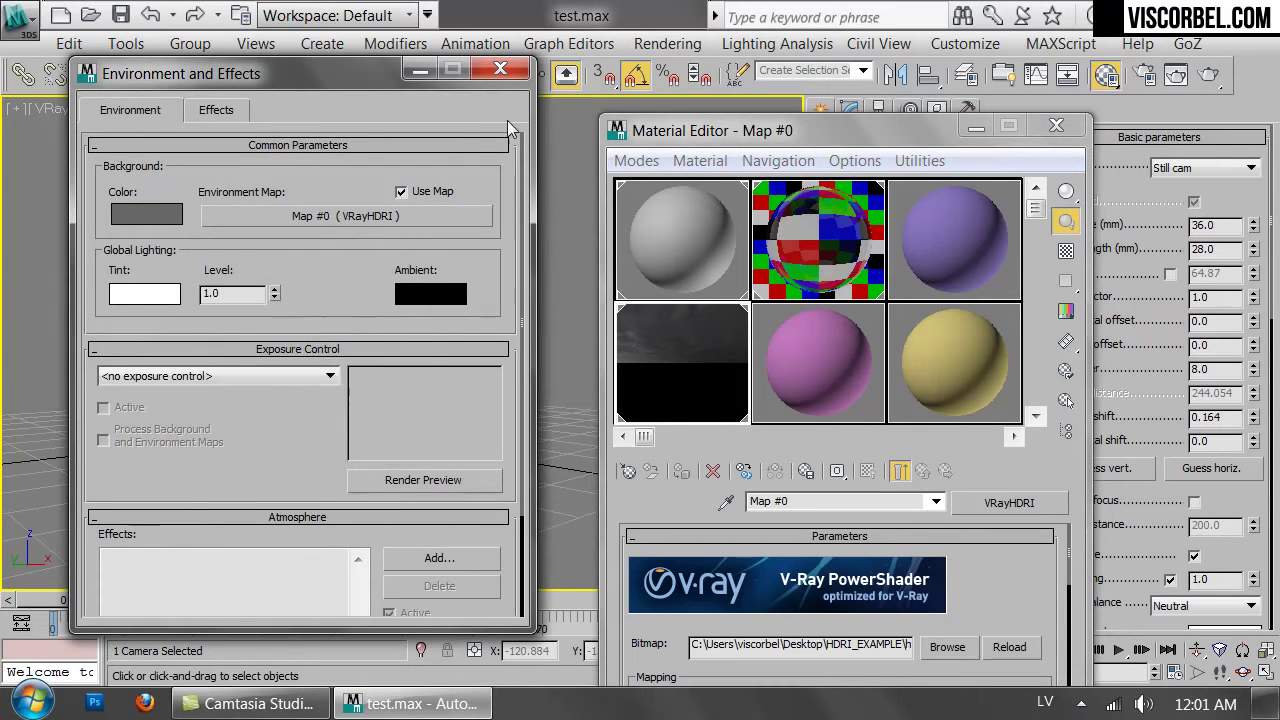
{"action": "left_click", "coordinate": [500, 69]}
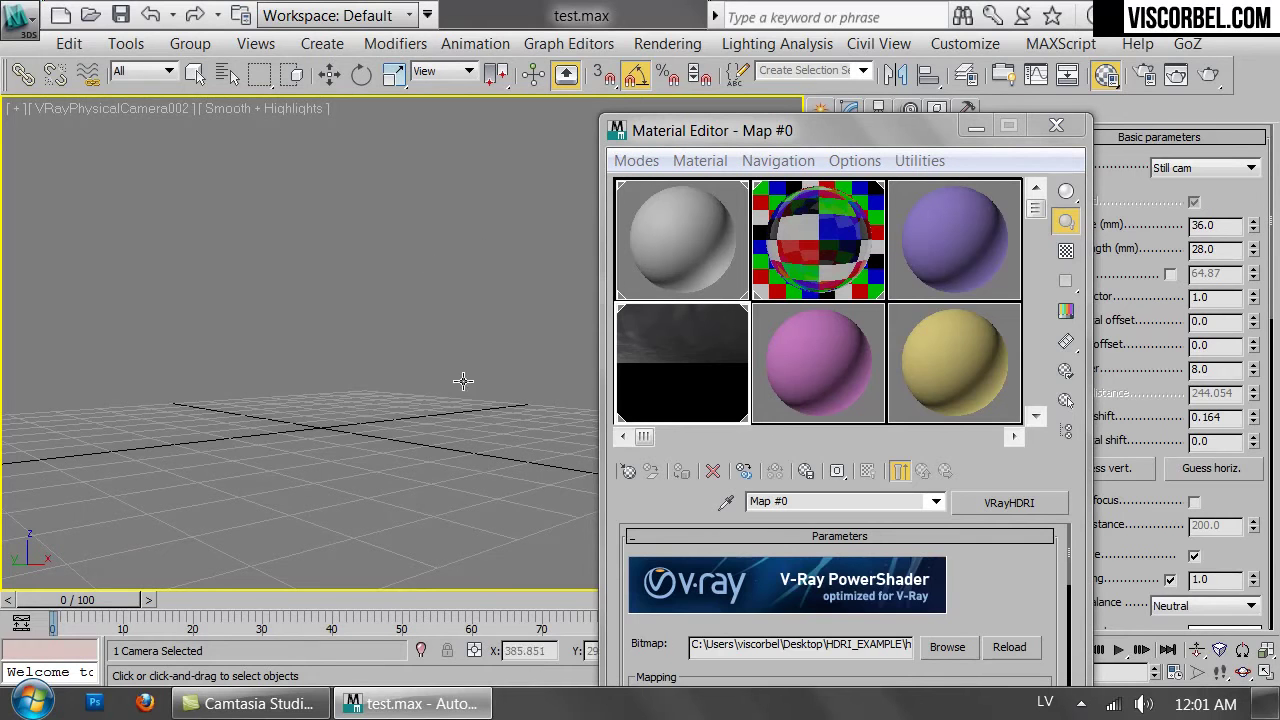
Show the environment background in the camera viewport.
{"action": "left_click", "coordinate": [256, 44]}
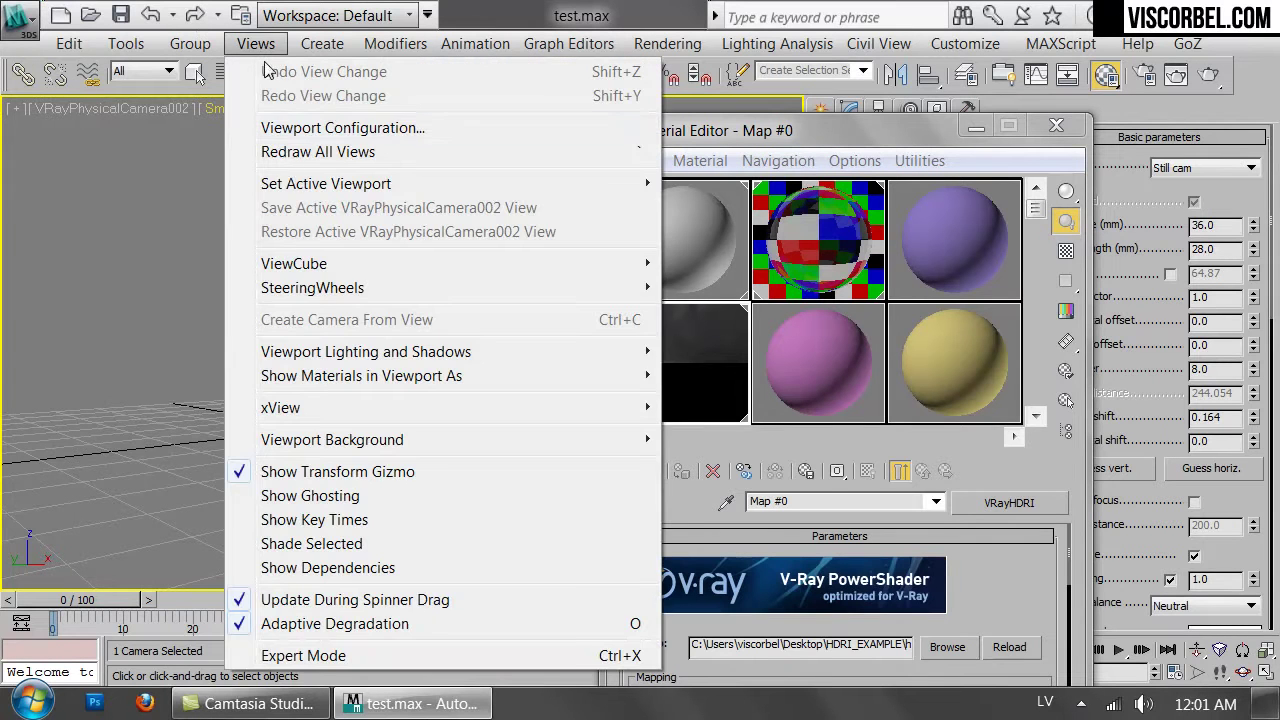
{"action": "mouse_move", "coordinate": [340, 440]}
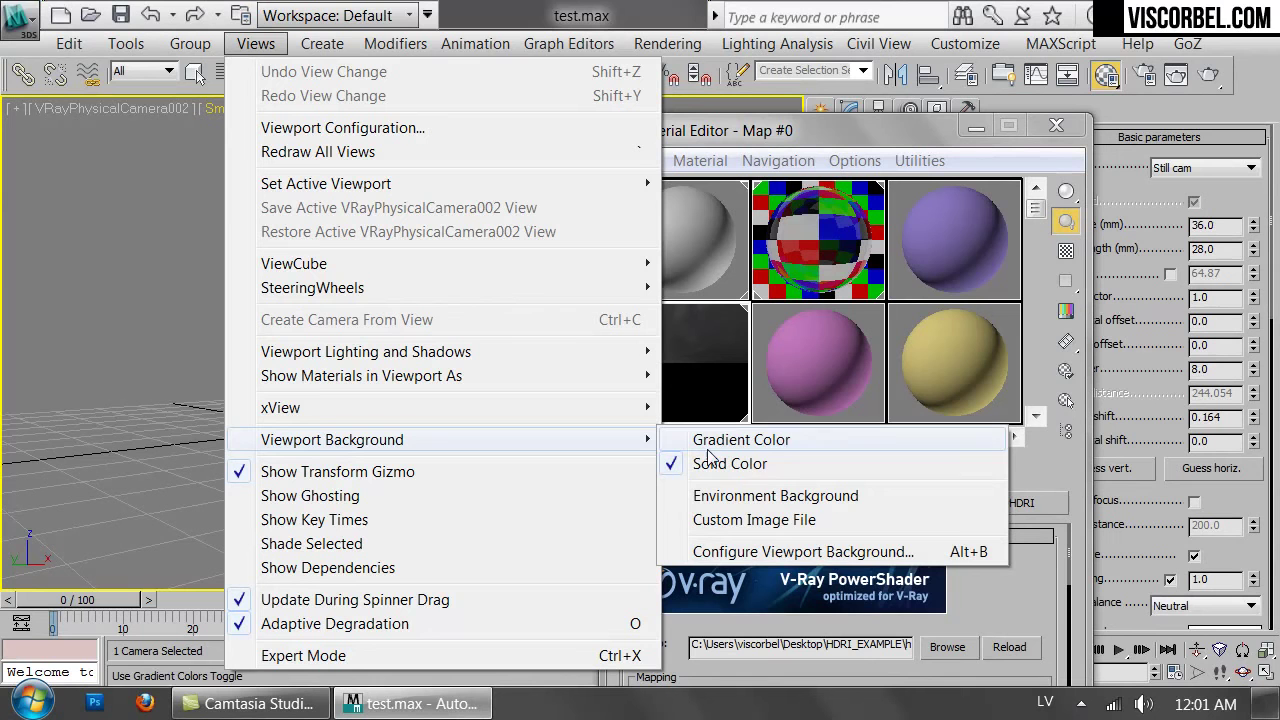
{"action": "left_click", "coordinate": [740, 496]}
{"action": "left_click", "coordinate": [1056, 125]}
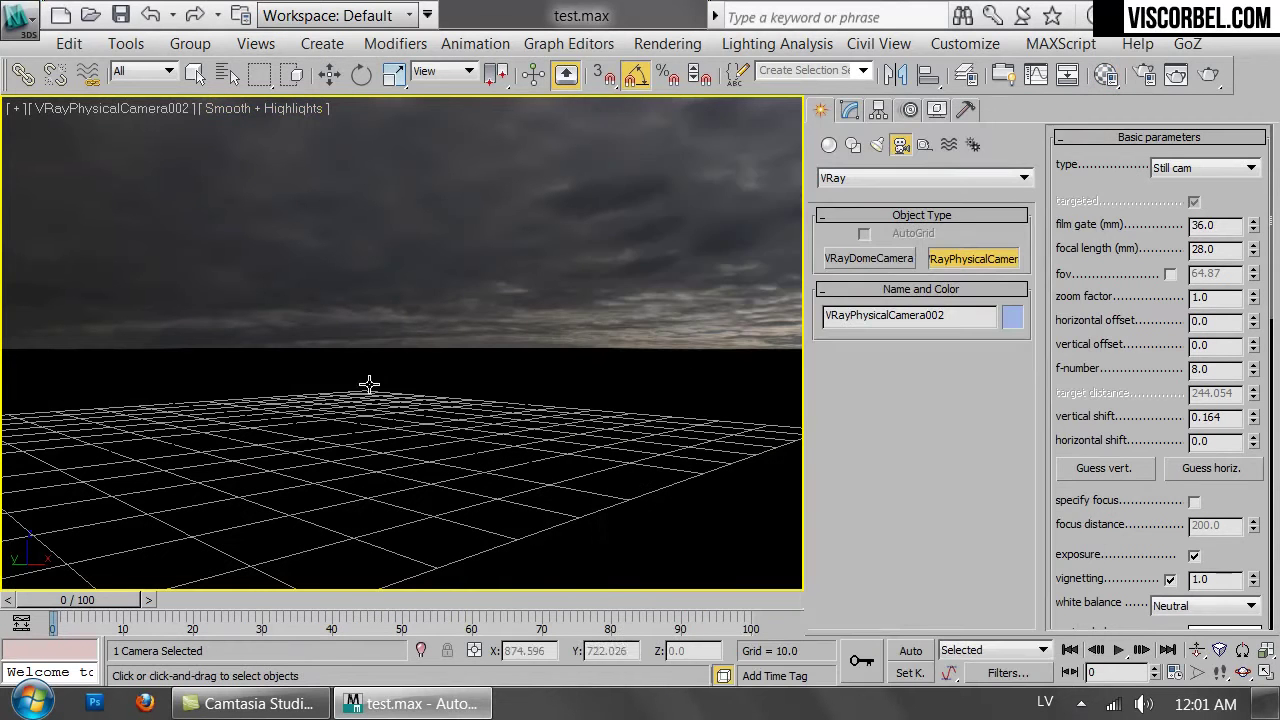
Walk the camera forward and tilt up to frame the bright sun patch in the clouds.
{"action": "key", "text": "Up"}
{"action": "key", "text": "Up"}
{"action": "key", "text": "Up"}
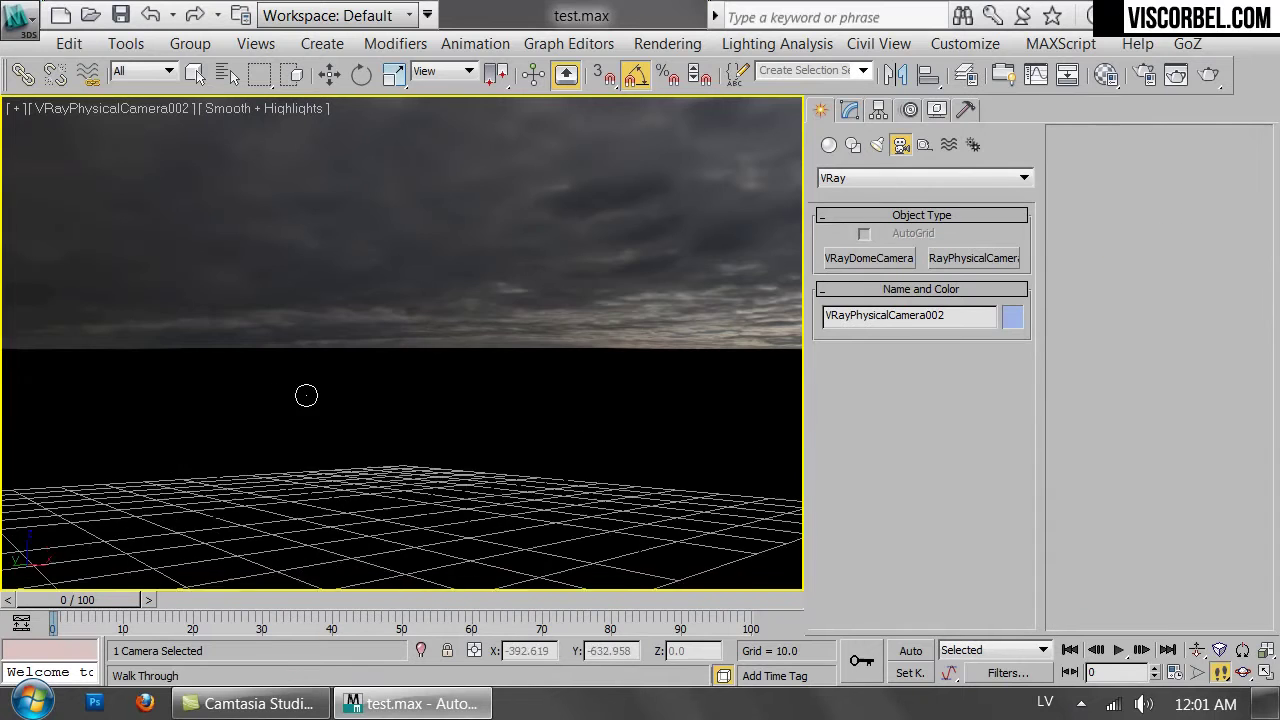
{"action": "left_click_drag", "start_coordinate": [306, 391], "coordinate": [489, 401]}
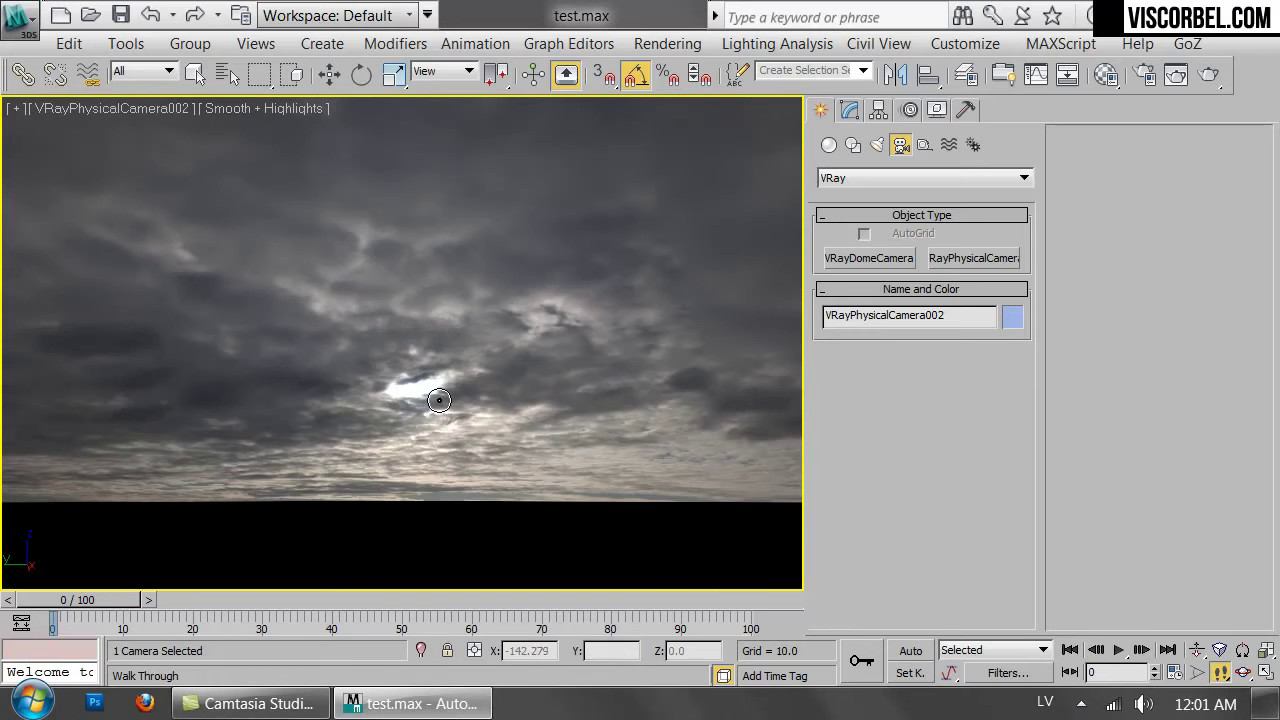
{"action": "mouse_move", "coordinate": [440, 400]}
{"action": "left_mouse_down"}
{"action": "mouse_move", "coordinate": [429, 402]}
{"action": "mouse_move", "coordinate": [441, 406]}
{"action": "left_mouse_up"}
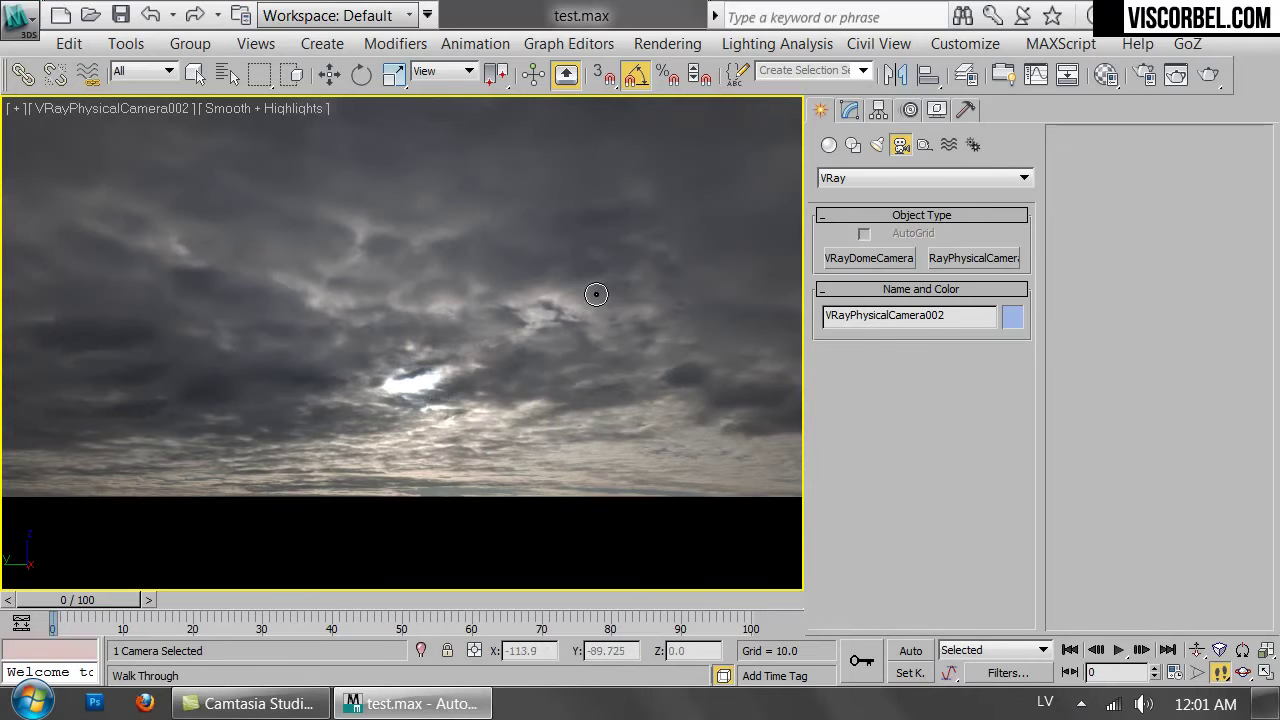
{"action": "key", "text": "Escape"}
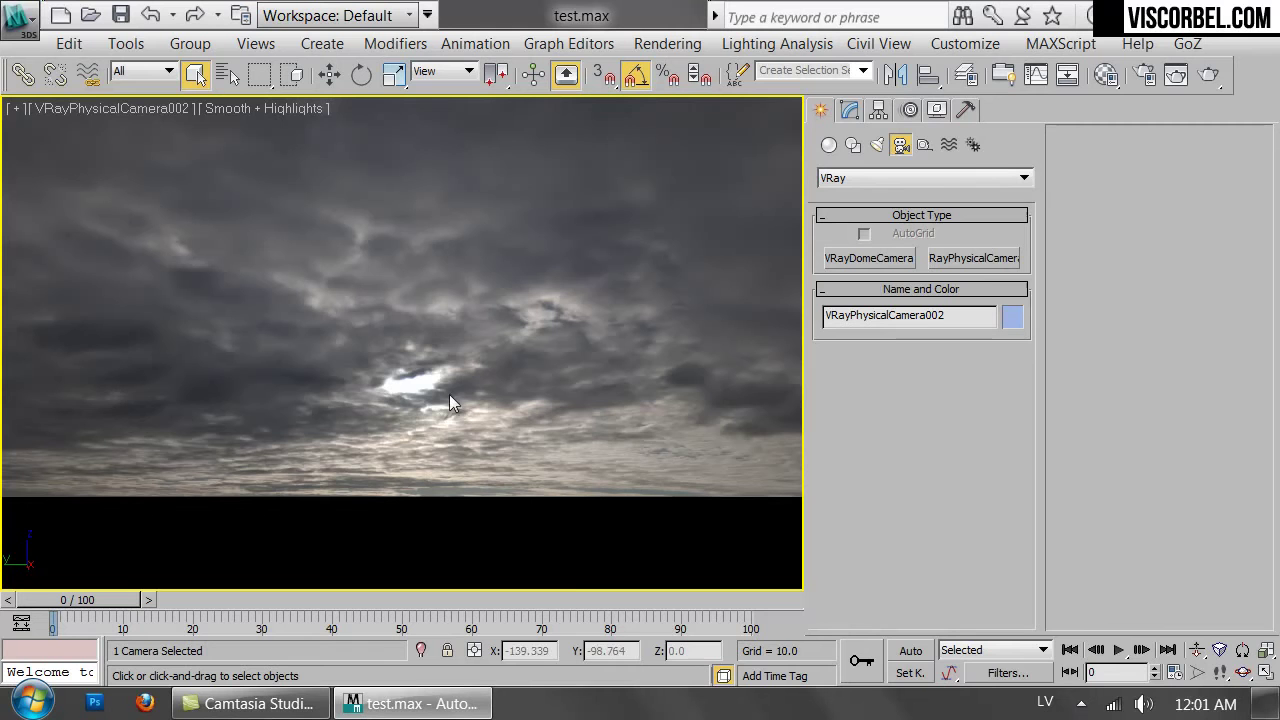
Try VRayHDRI Overall mult values 5 and 0.5, then spin it down to 0.2.
{"action": "key", "text": "m"}
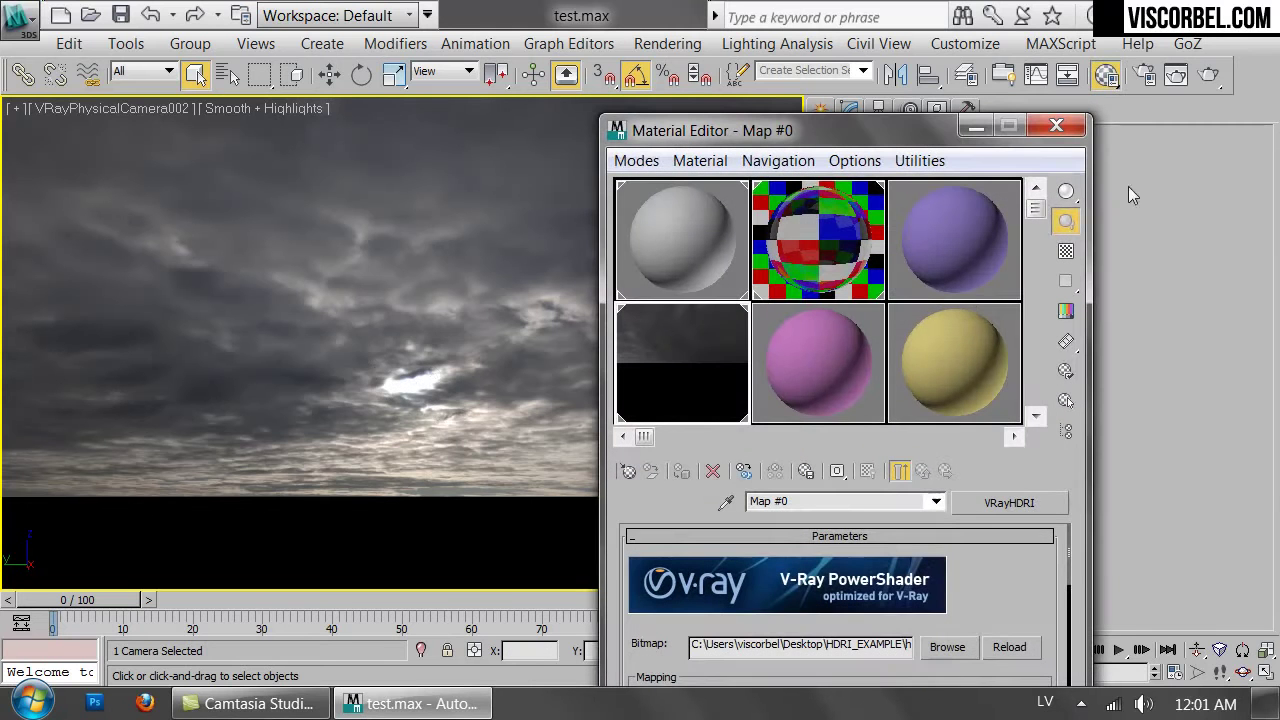
{"action": "scroll", "coordinate": [660, 585], "scroll_direction": "down", "scroll_amount": 5}
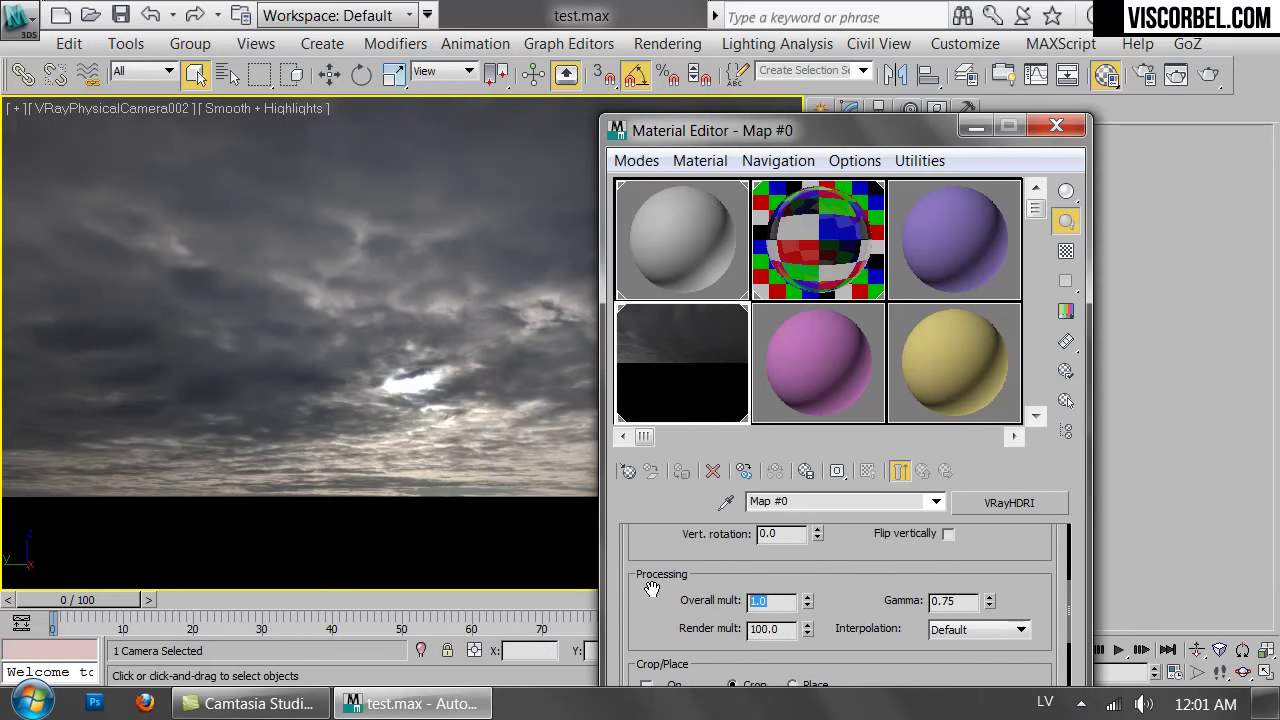
{"action": "type", "text": "5"}
{"action": "key", "text": "Return"}
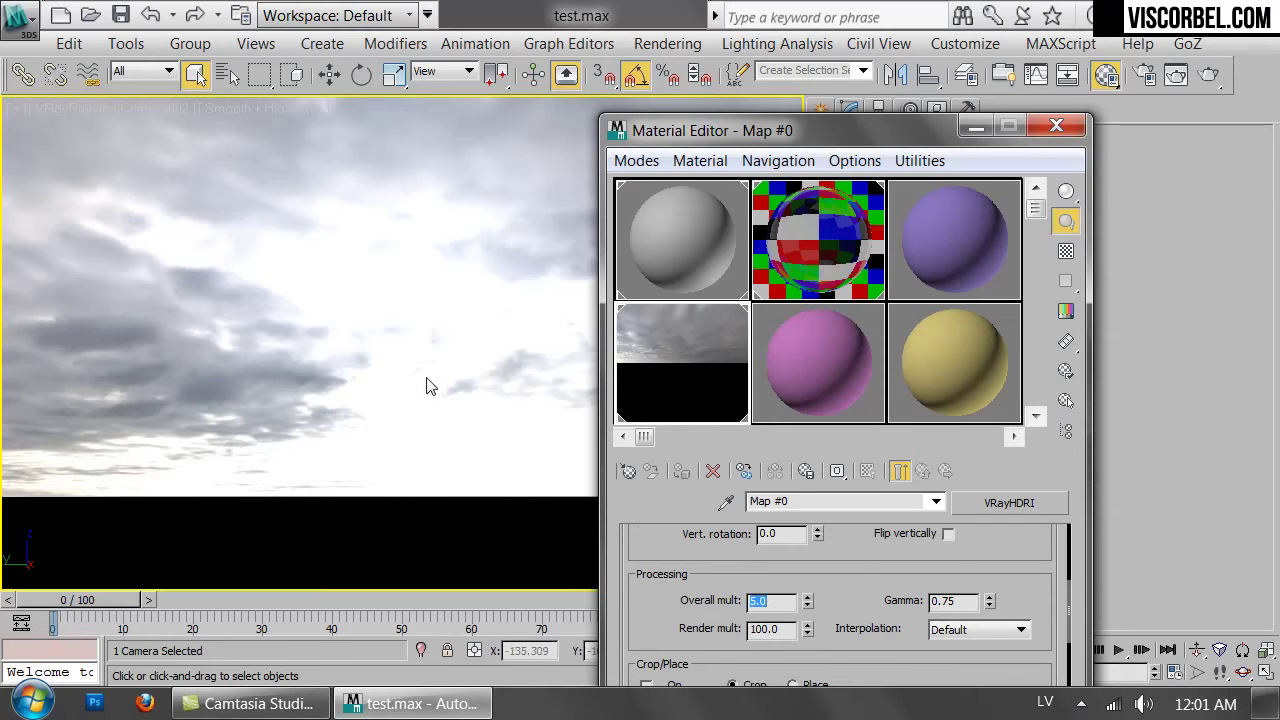
{"action": "type", "text": "0.5"}
{"action": "key", "text": "Return"}
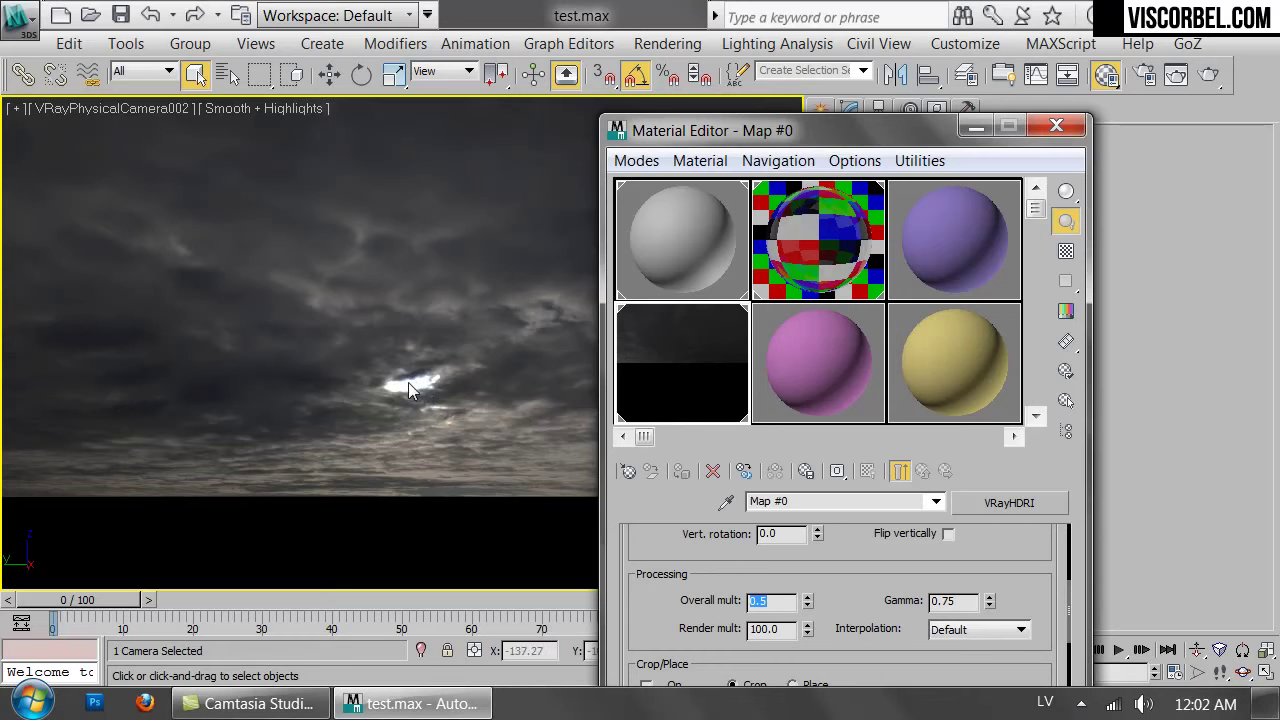
{"action": "left_click", "coordinate": [807, 605]}
{"action": "left_click", "coordinate": [807, 605]}
{"action": "left_click", "coordinate": [807, 605]}
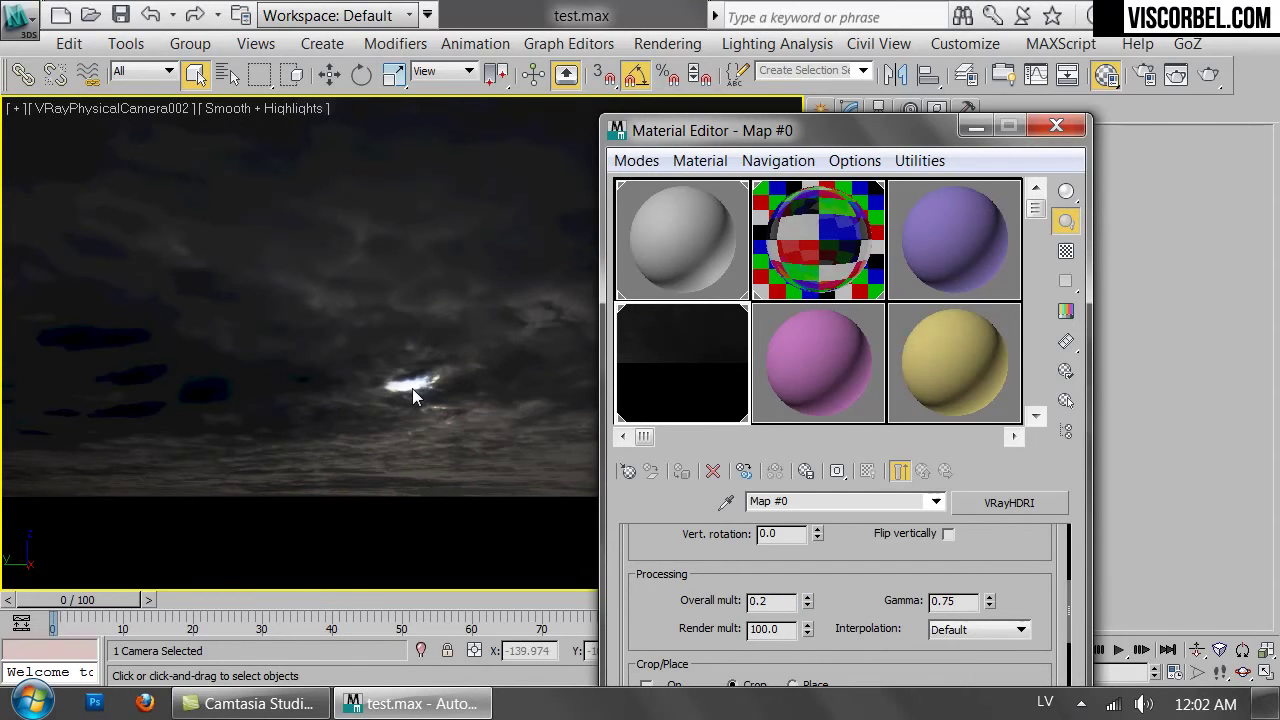
{"action": "left_click", "coordinate": [1056, 125]}
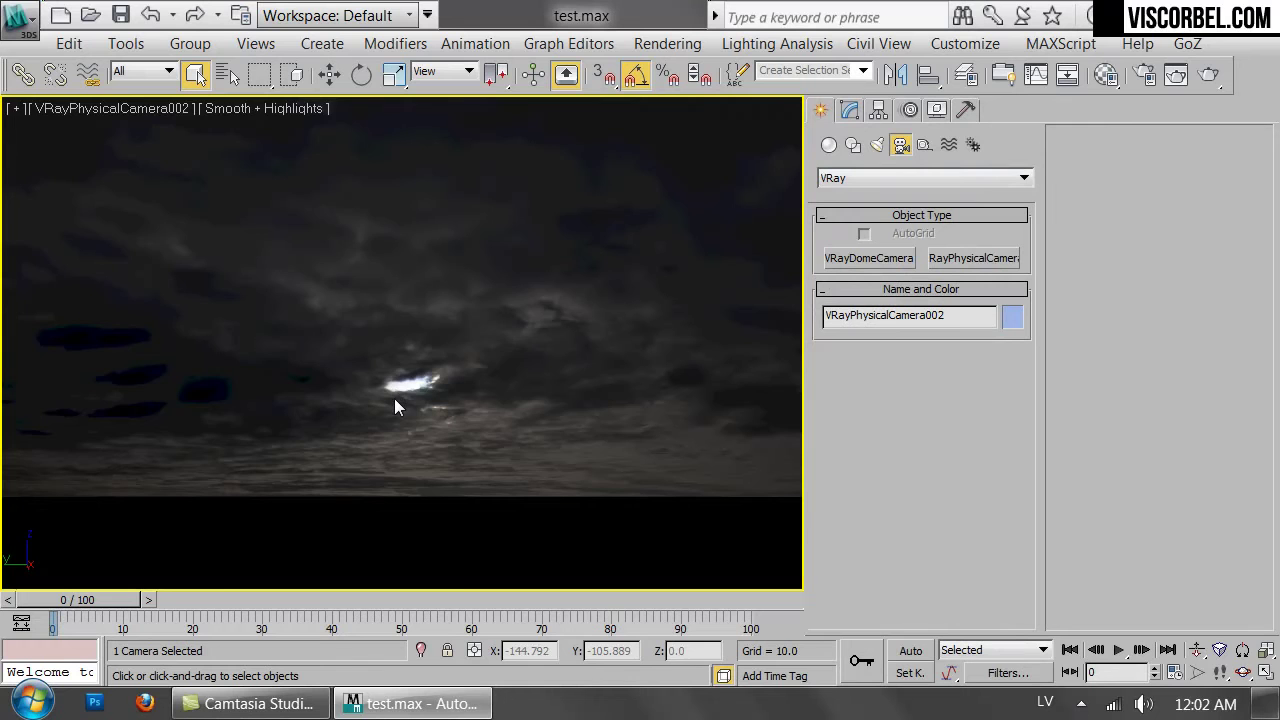
Add a VRaySun in the Top view aimed back toward the camera, without a VRaySky map.
{"action": "key", "text": "t"}
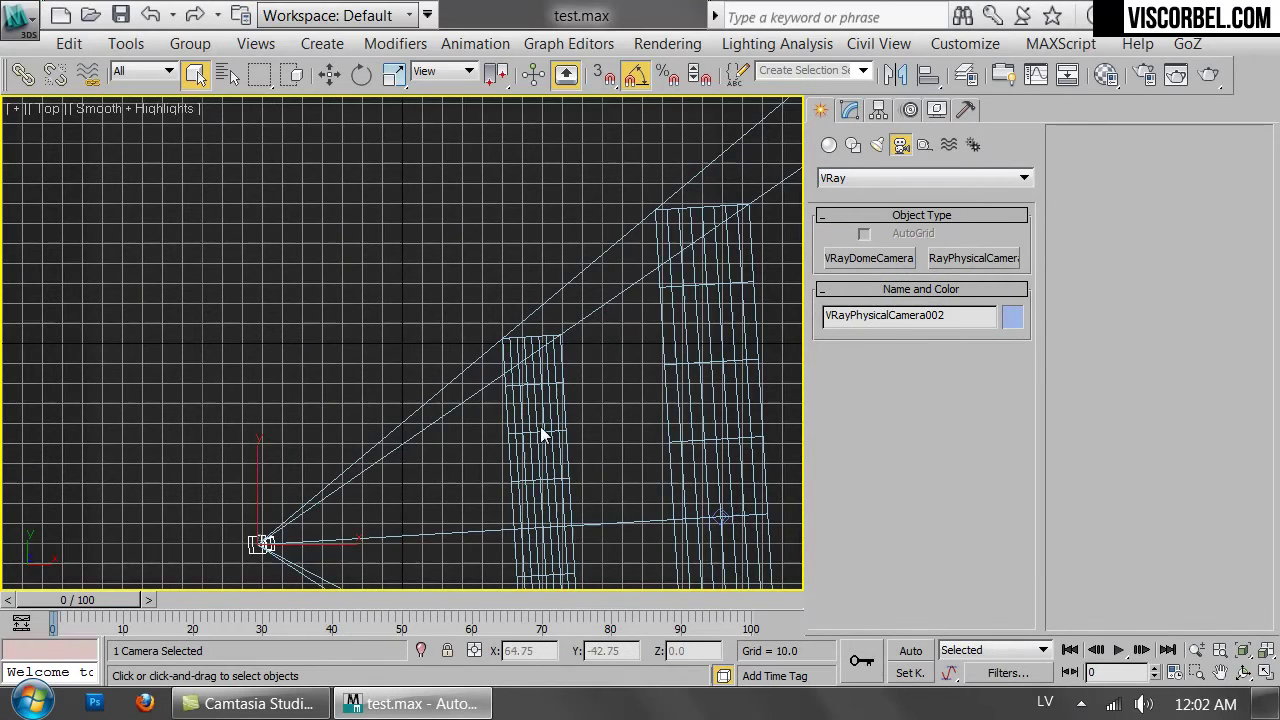
{"action": "scroll", "coordinate": [560, 430], "scroll_direction": "down", "scroll_amount": 5}
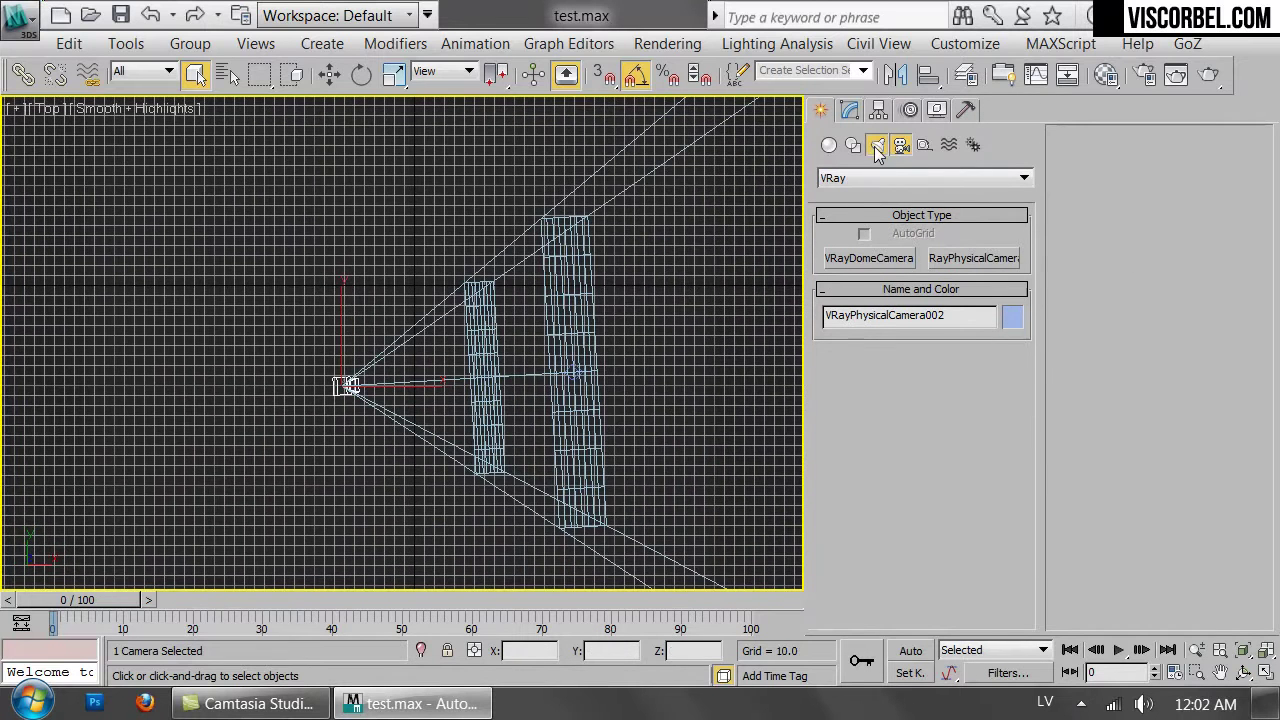
{"action": "left_click", "coordinate": [877, 146]}
{"action": "left_click", "coordinate": [968, 287]}
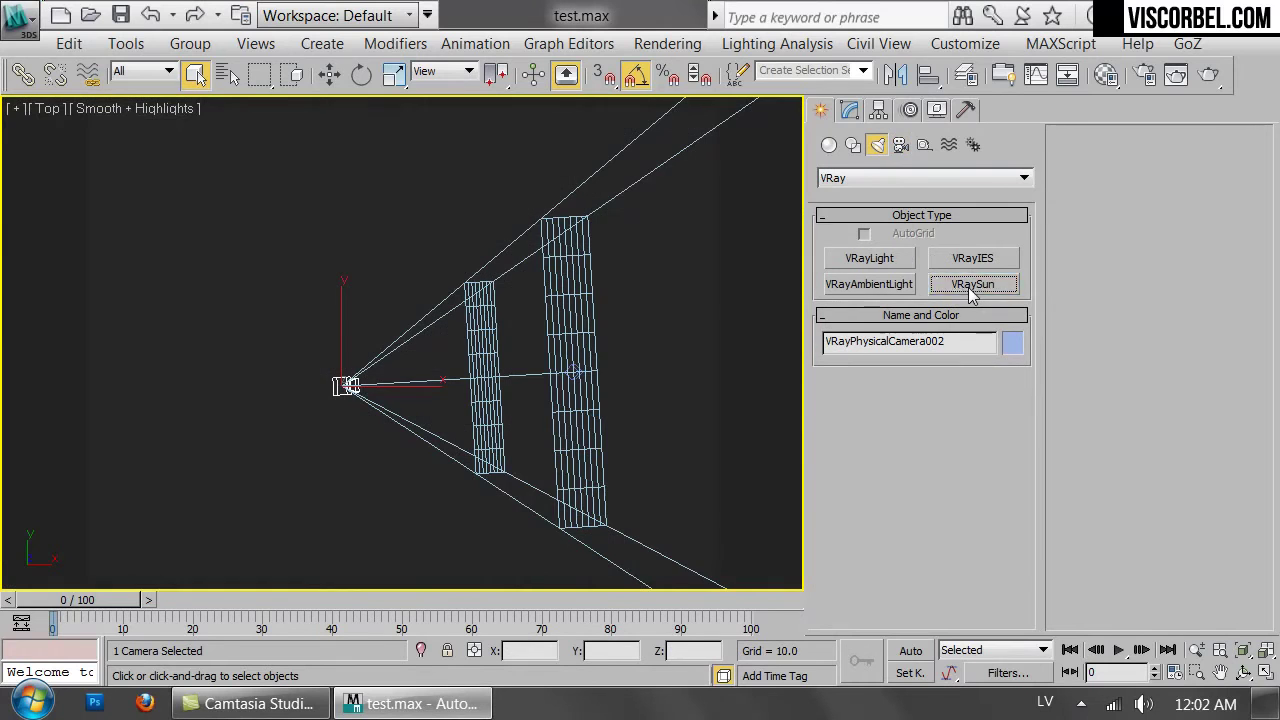
{"action": "left_click_drag", "start_coordinate": [735, 359], "coordinate": [323, 386]}
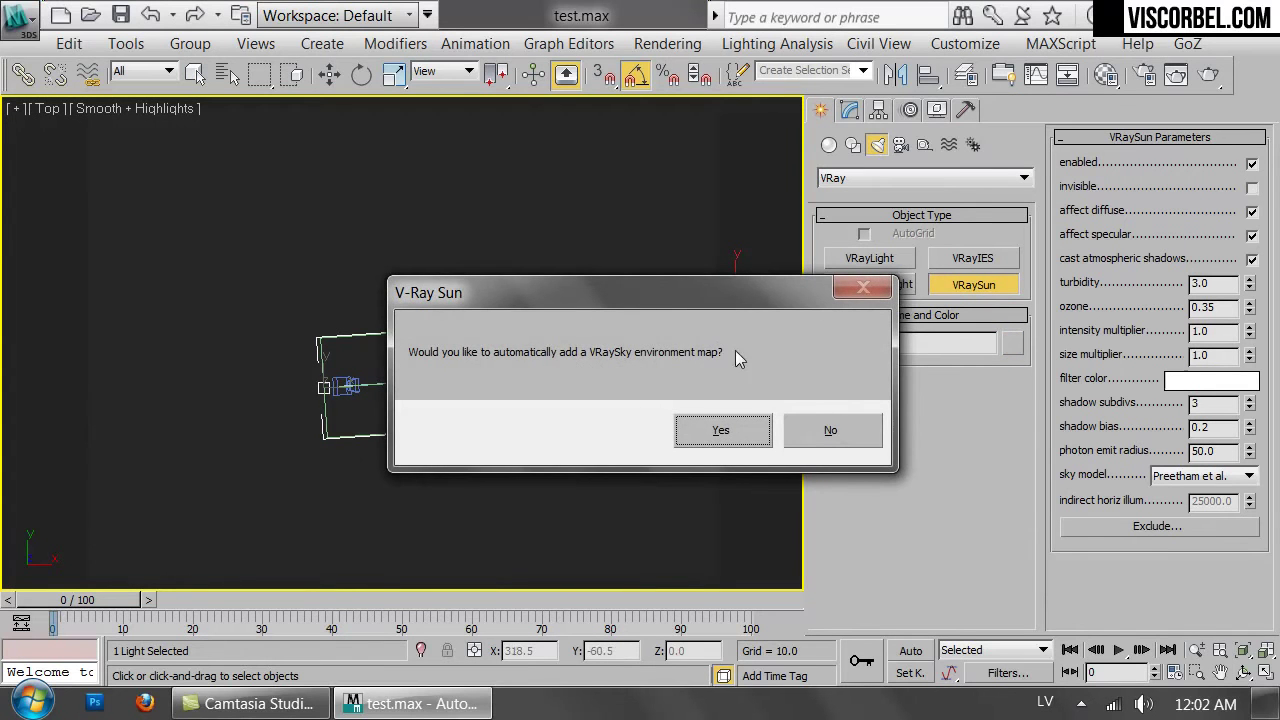
{"action": "left_click", "coordinate": [843, 440]}
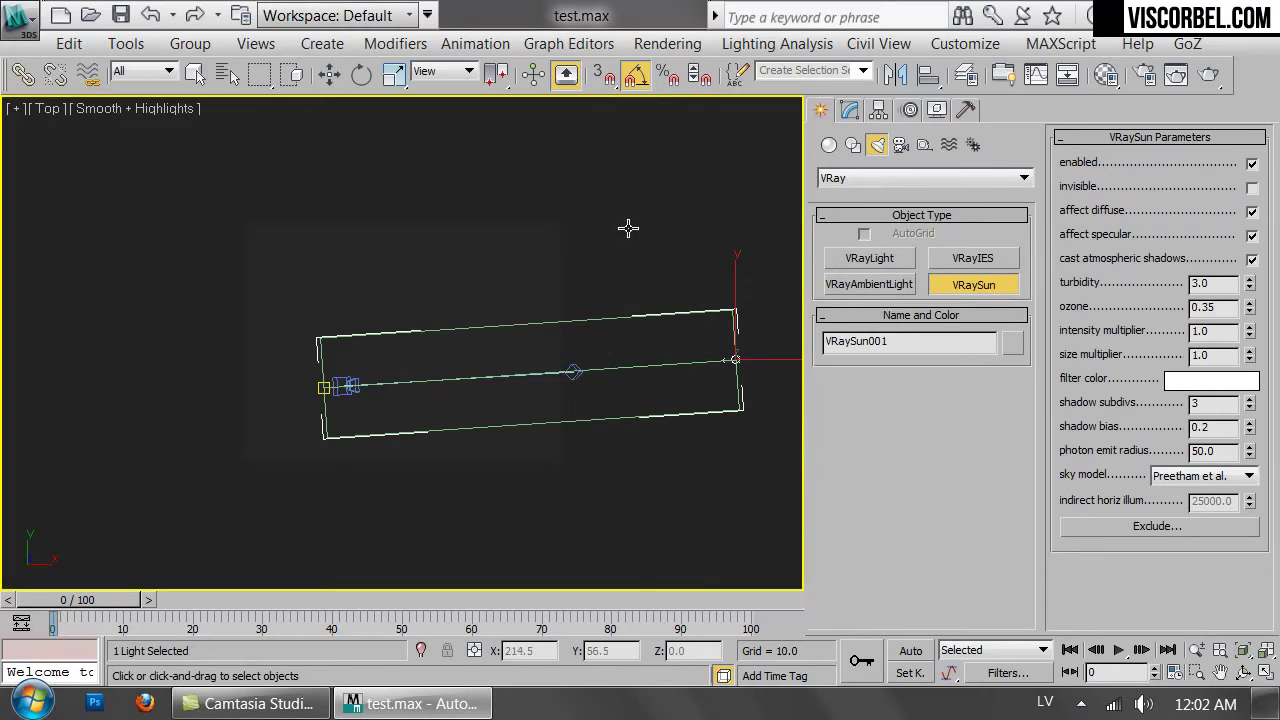
Look through VRayPhysicalCamera002 and raise the VRaySun higher above the ground.
{"action": "key", "text": "c"}
{"action": "double_click", "coordinate": [600, 188]}
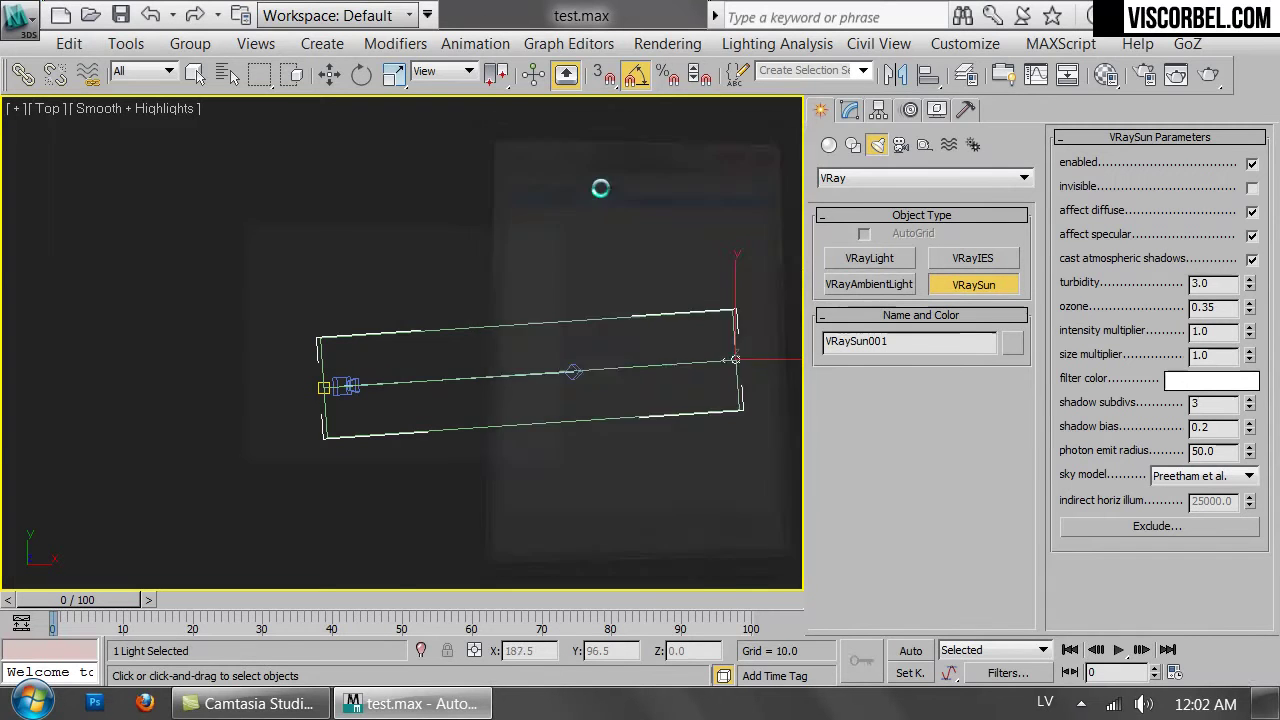
{"action": "key", "text": "w"}
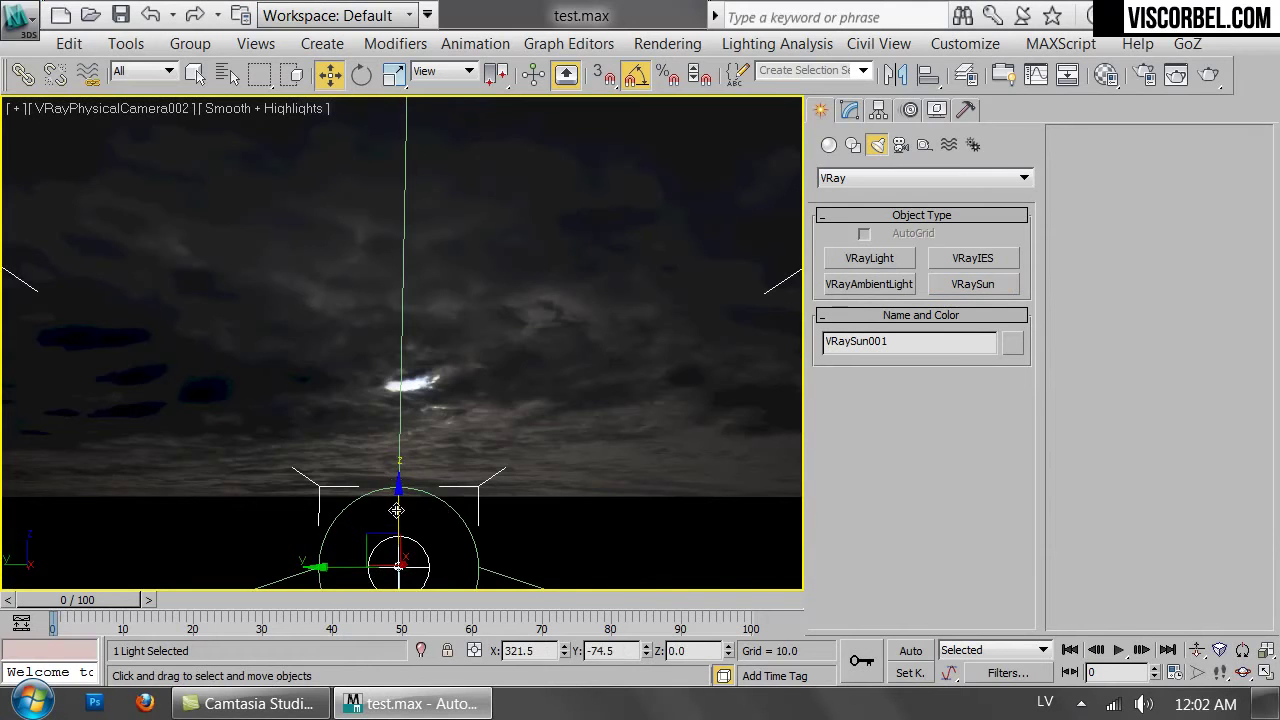
{"action": "left_click_drag", "start_coordinate": [396, 506], "coordinate": [393, 330]}
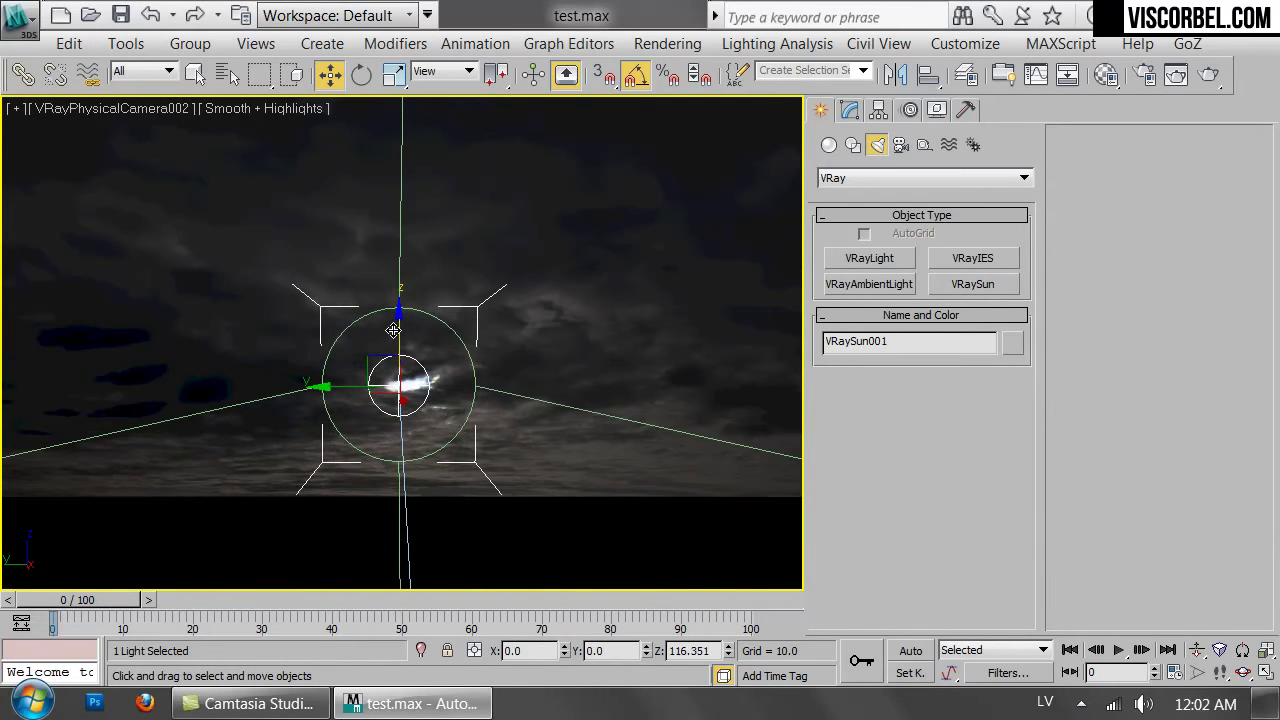
{"action": "left_click_drag", "start_coordinate": [333, 386], "coordinate": [338, 386]}
Fine-tune the sun's height, checking it against the HDRI clouds with walk-through in the camera view.
{"action": "key", "text": "Up"}
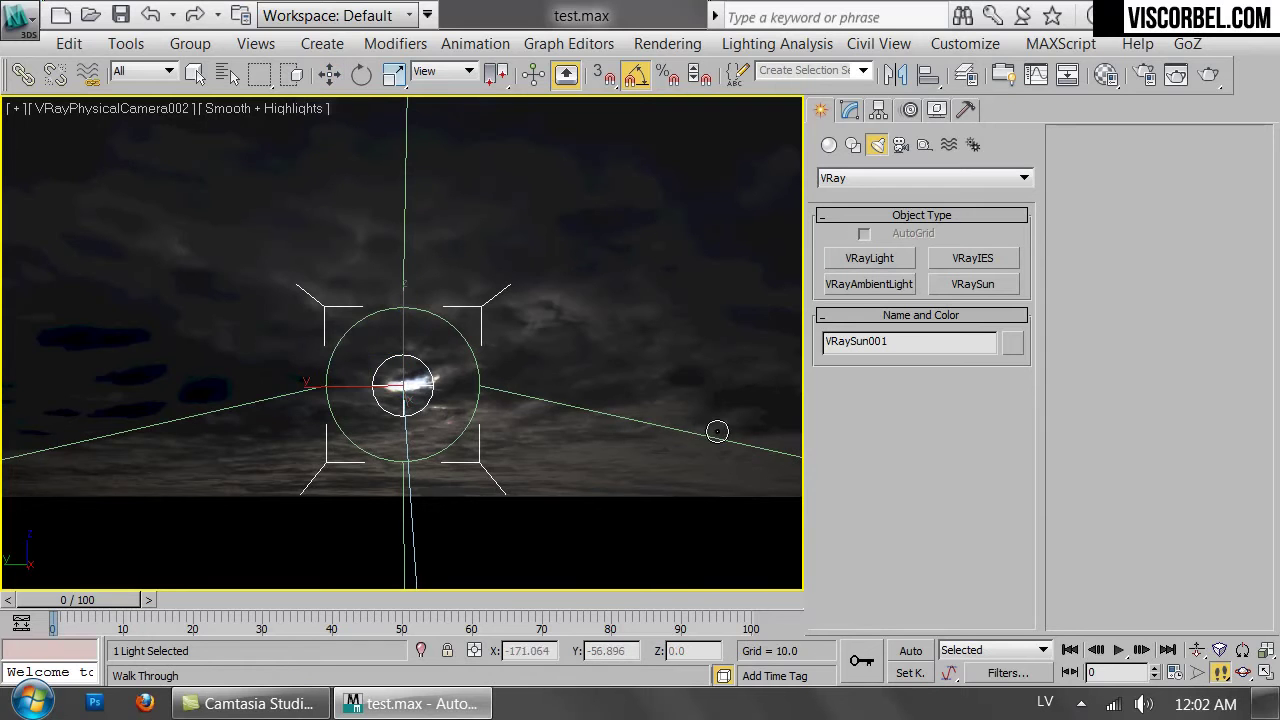
{"action": "left_click_drag", "start_coordinate": [714, 429], "coordinate": [640, 406]}
{"action": "key", "text": "w"}
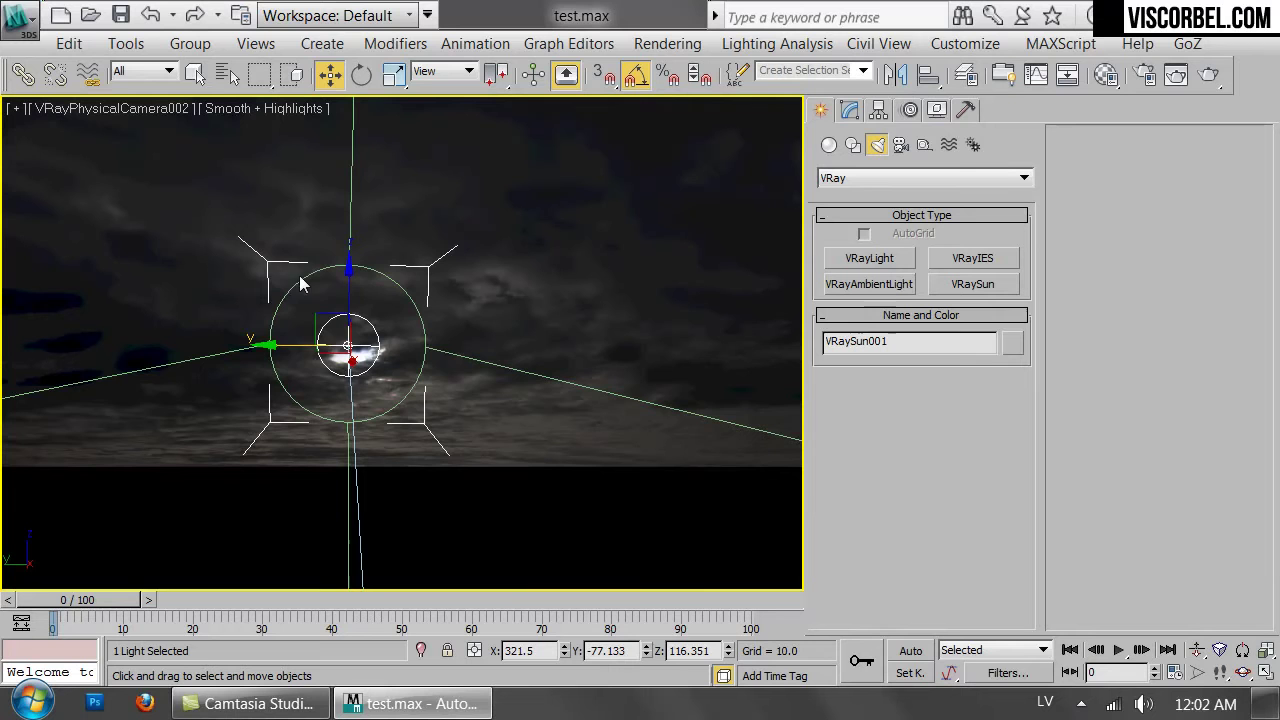
{"action": "left_click_drag", "start_coordinate": [346, 282], "coordinate": [346, 295]}
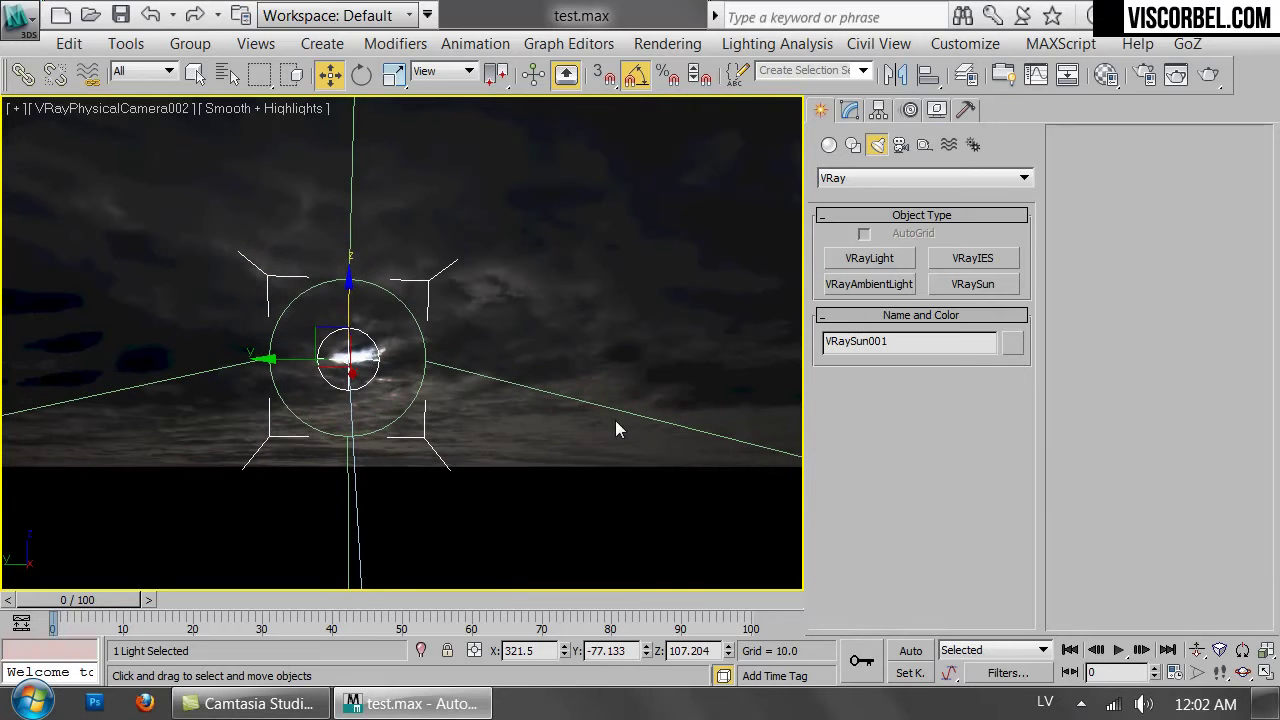
{"action": "key", "text": "Up"}
{"action": "left_click_drag", "start_coordinate": [614, 420], "coordinate": [547, 407]}
{"action": "key", "text": "Escape"}
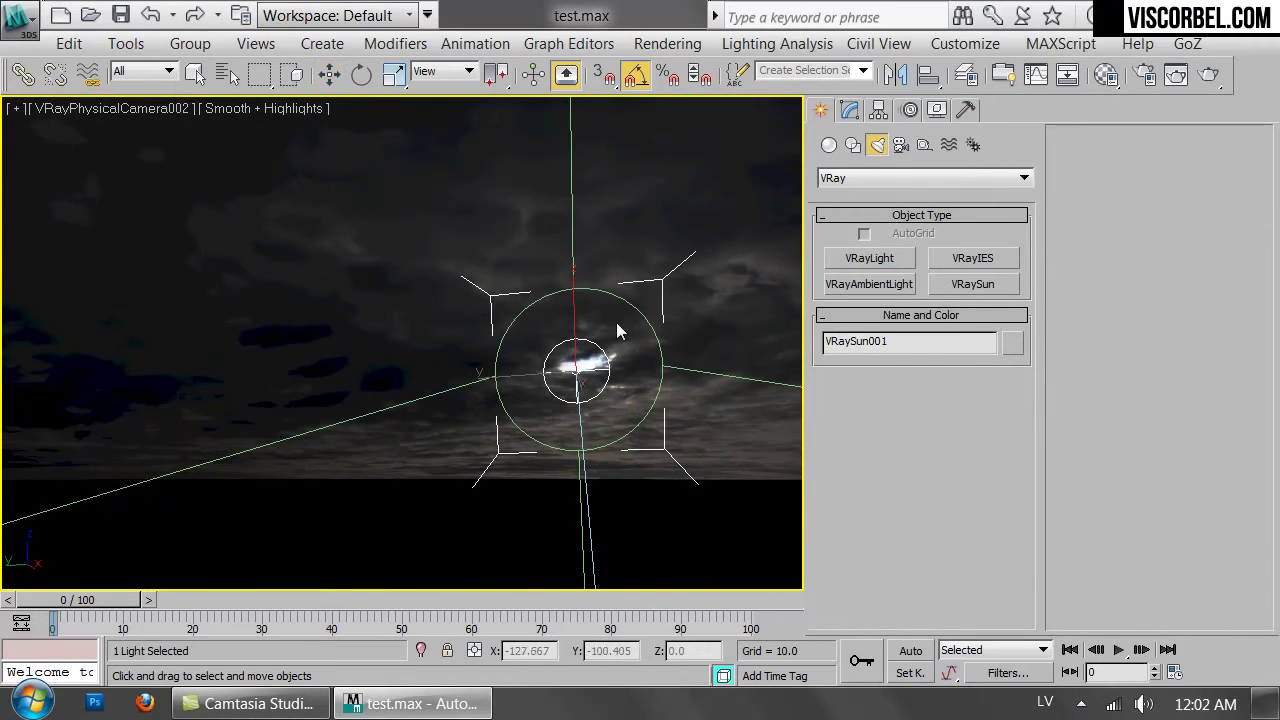
{"action": "key", "text": "w"}
{"action": "key", "text": "Up"}
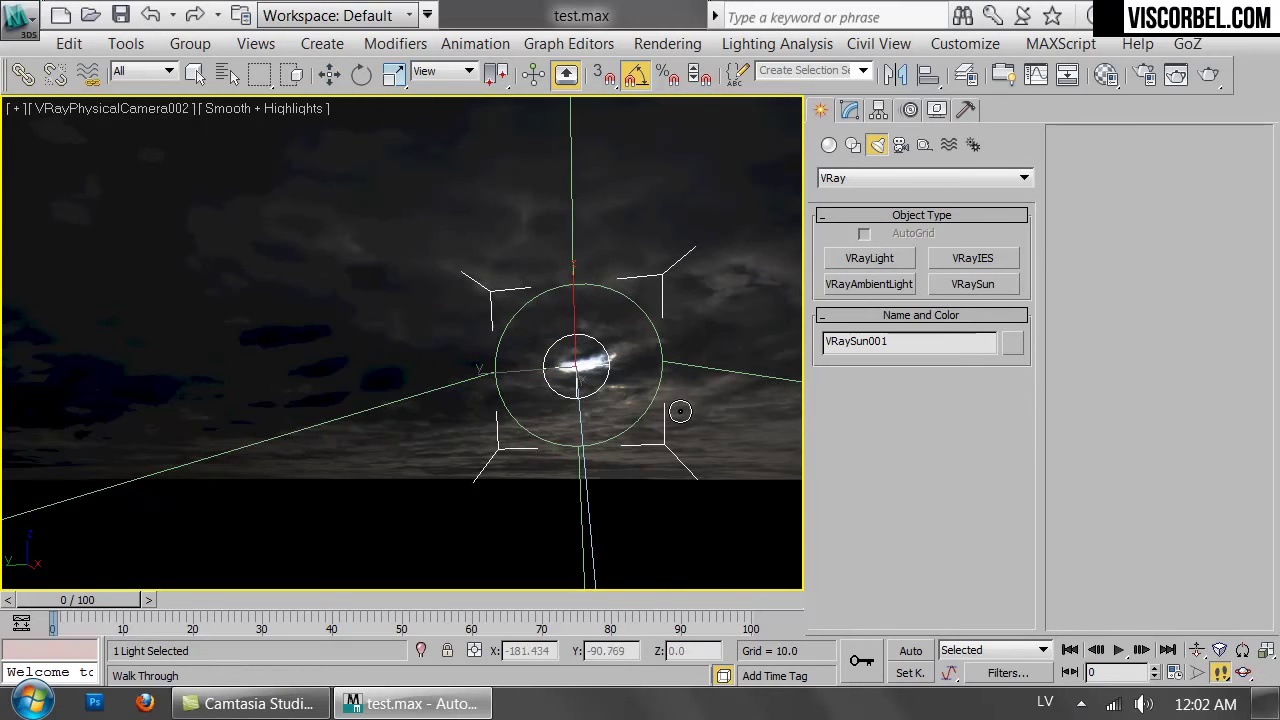
{"action": "left_click_drag", "start_coordinate": [677, 411], "coordinate": [629, 429]}
{"action": "left_click_drag", "start_coordinate": [549, 422], "coordinate": [523, 449]}
{"action": "right_click", "coordinate": [422, 377]}
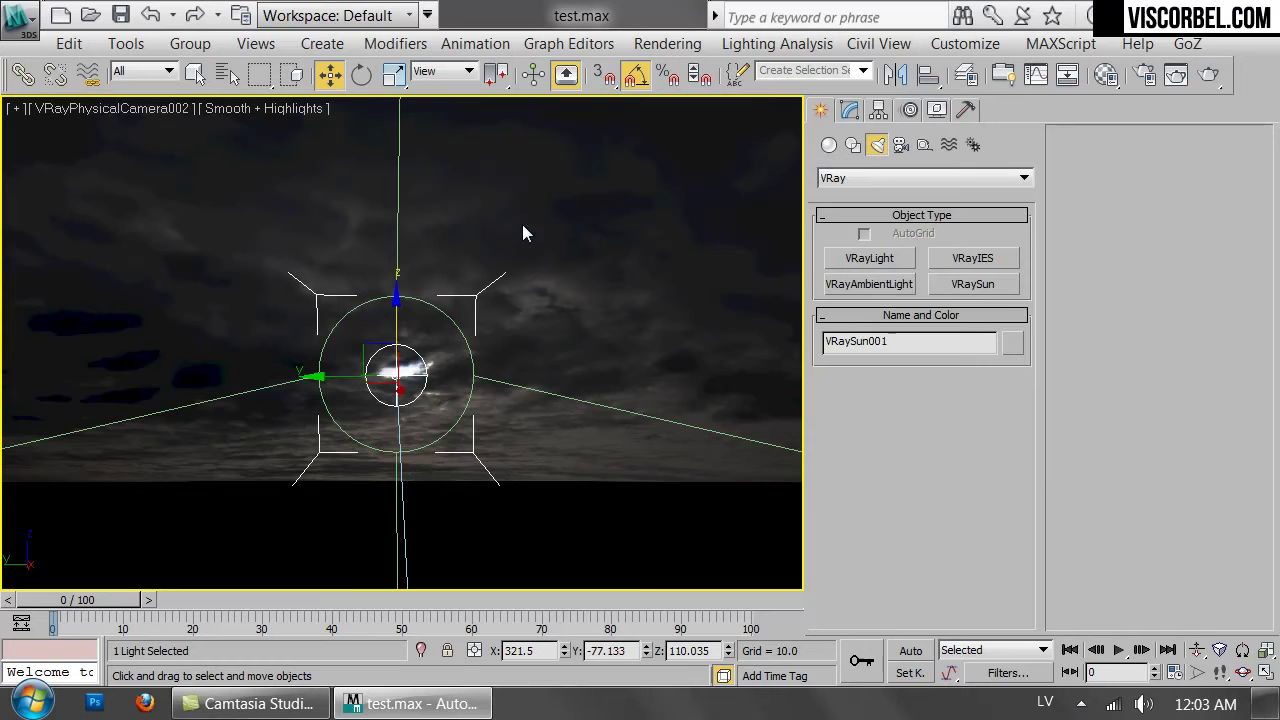
Switch to the Top view and reselect VRaySun001.
{"action": "key", "text": "t"}
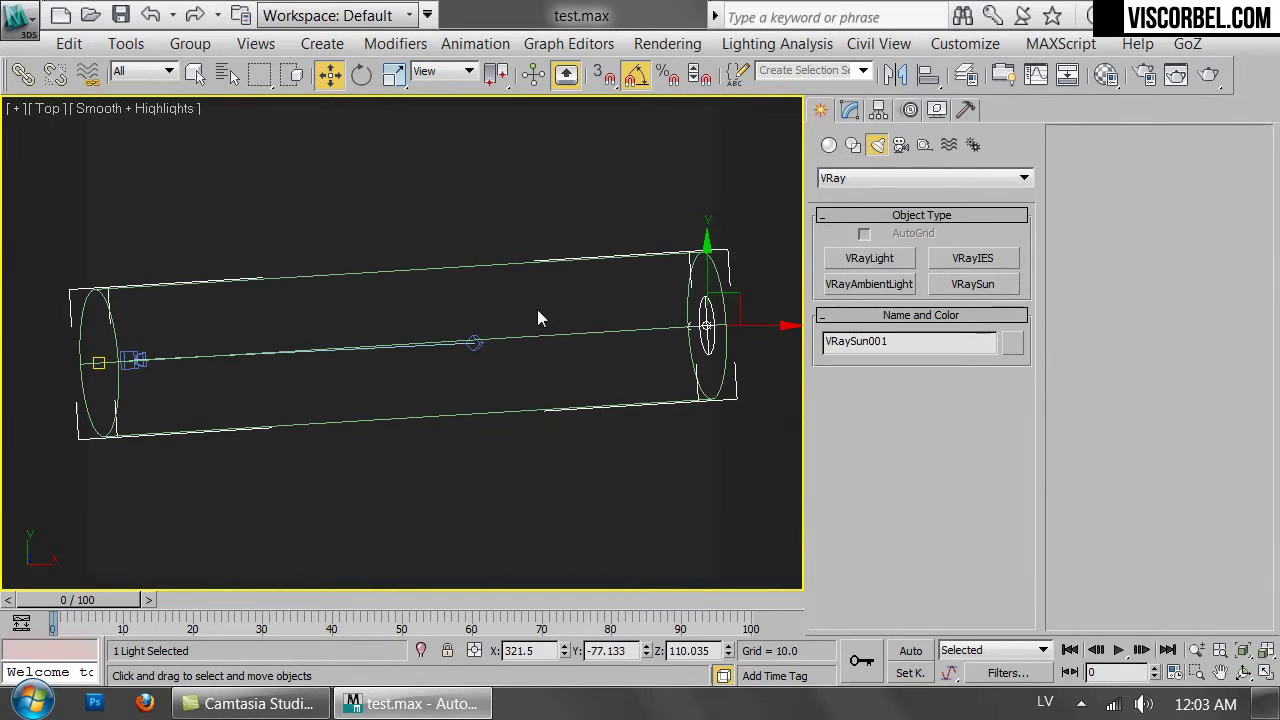
{"action": "left_click", "coordinate": [473, 344]}
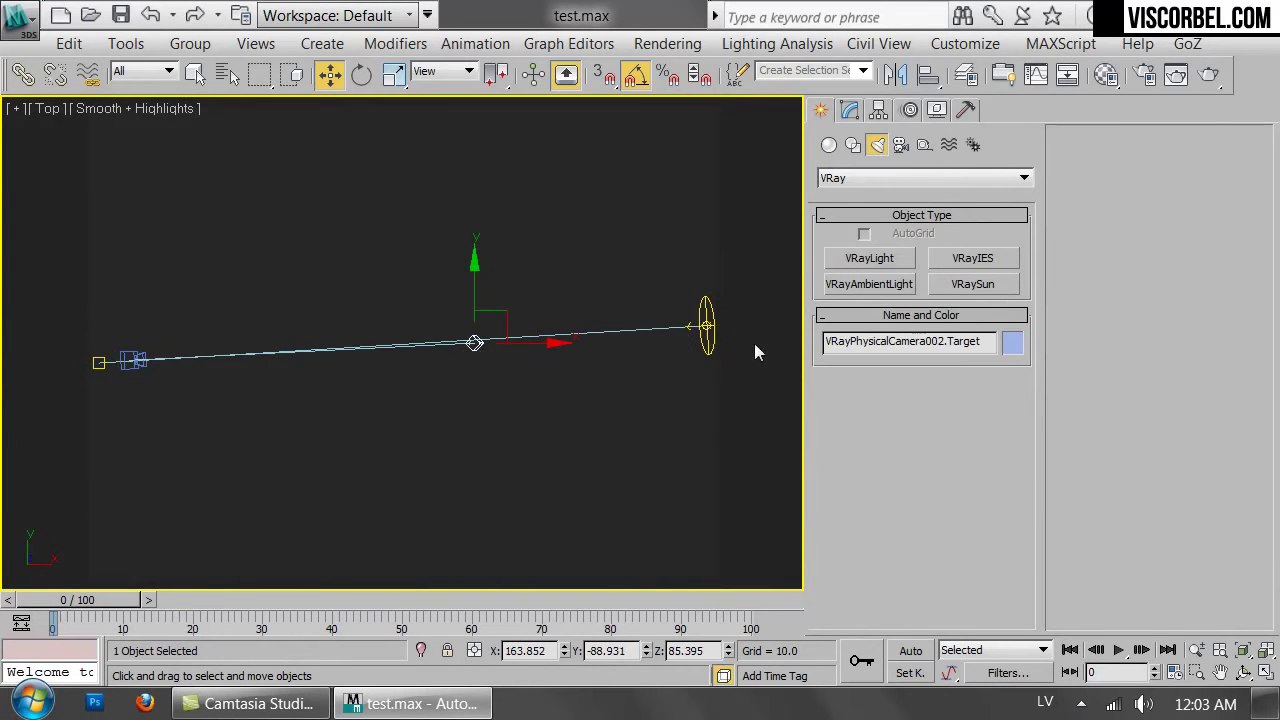
{"action": "left_click", "coordinate": [637, 366]}
{"action": "left_click", "coordinate": [704, 324]}
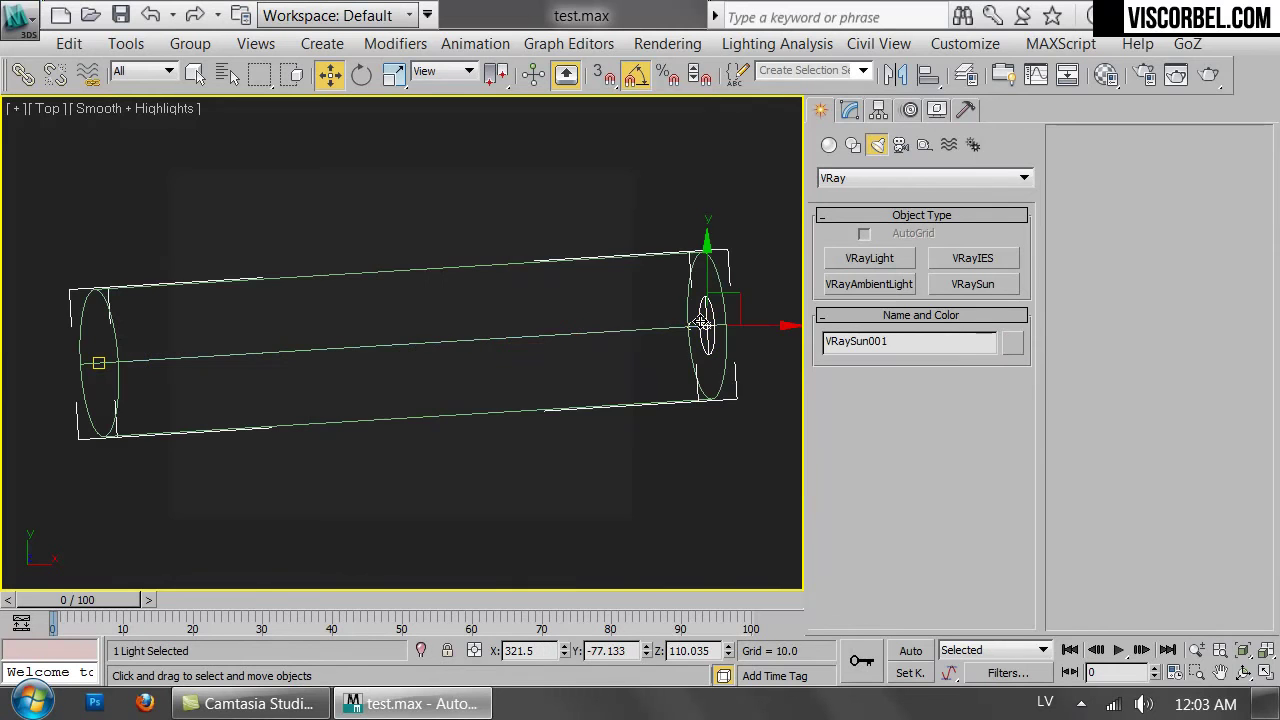
Unhide VRayLight001 by name with all object-type filters enabled.
{"action": "right_click", "coordinate": [559, 345]}
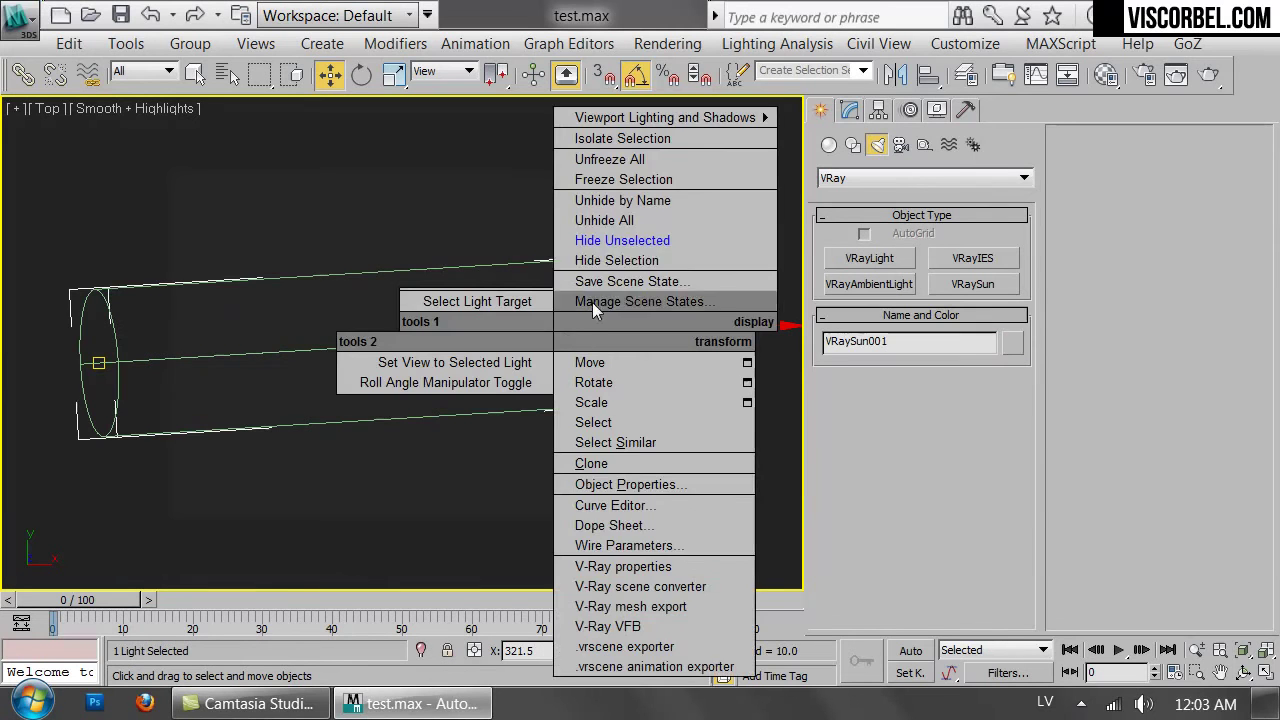
{"action": "left_click", "coordinate": [620, 205]}
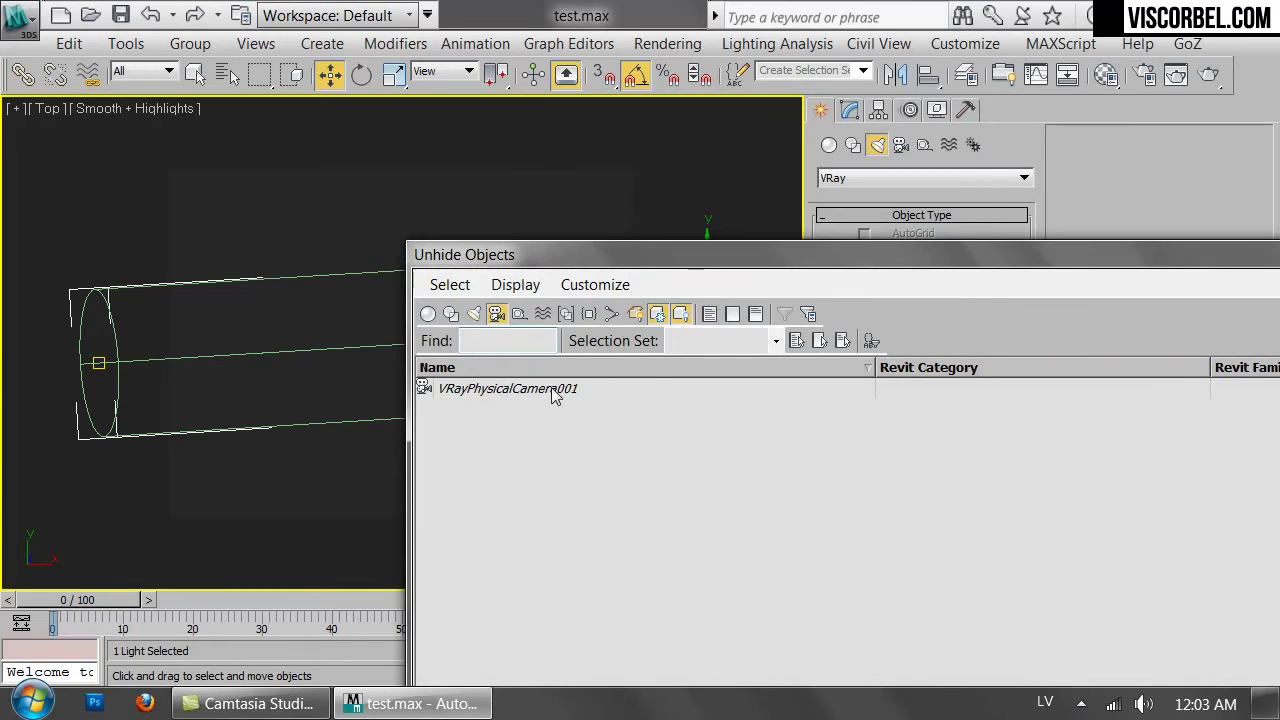
{"action": "left_click", "coordinate": [709, 314]}
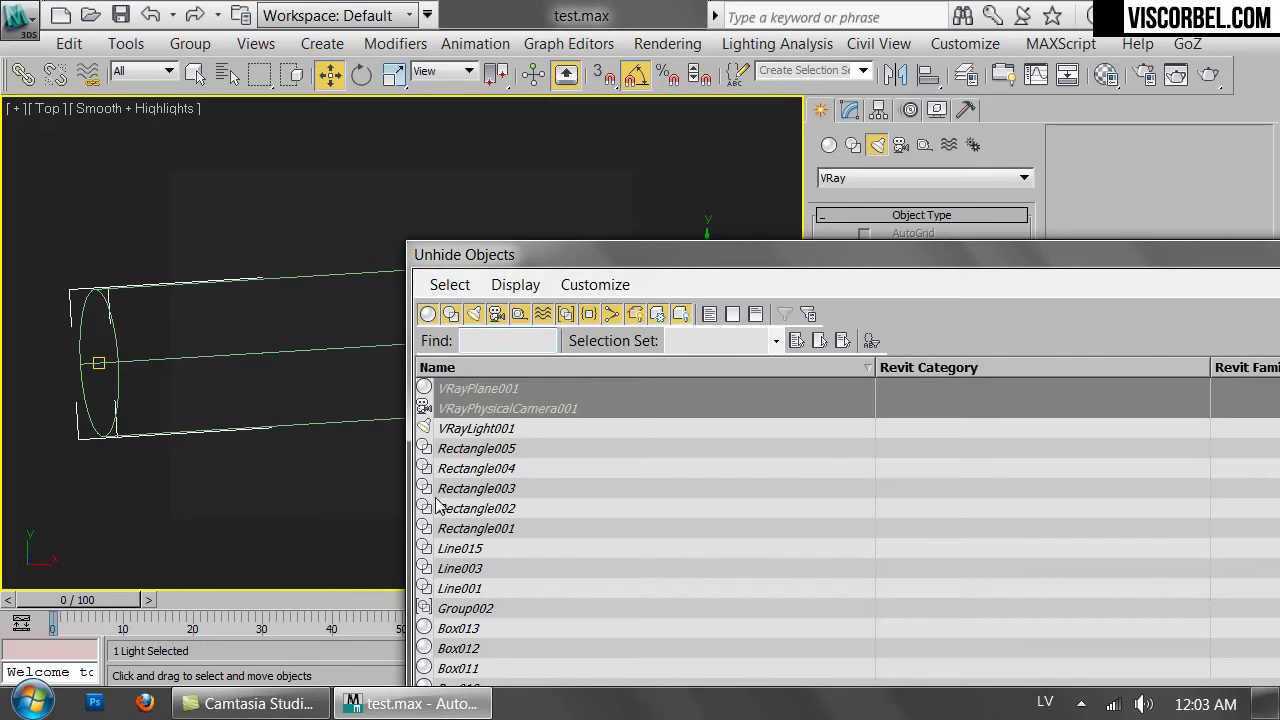
{"action": "double_click", "coordinate": [466, 428]}
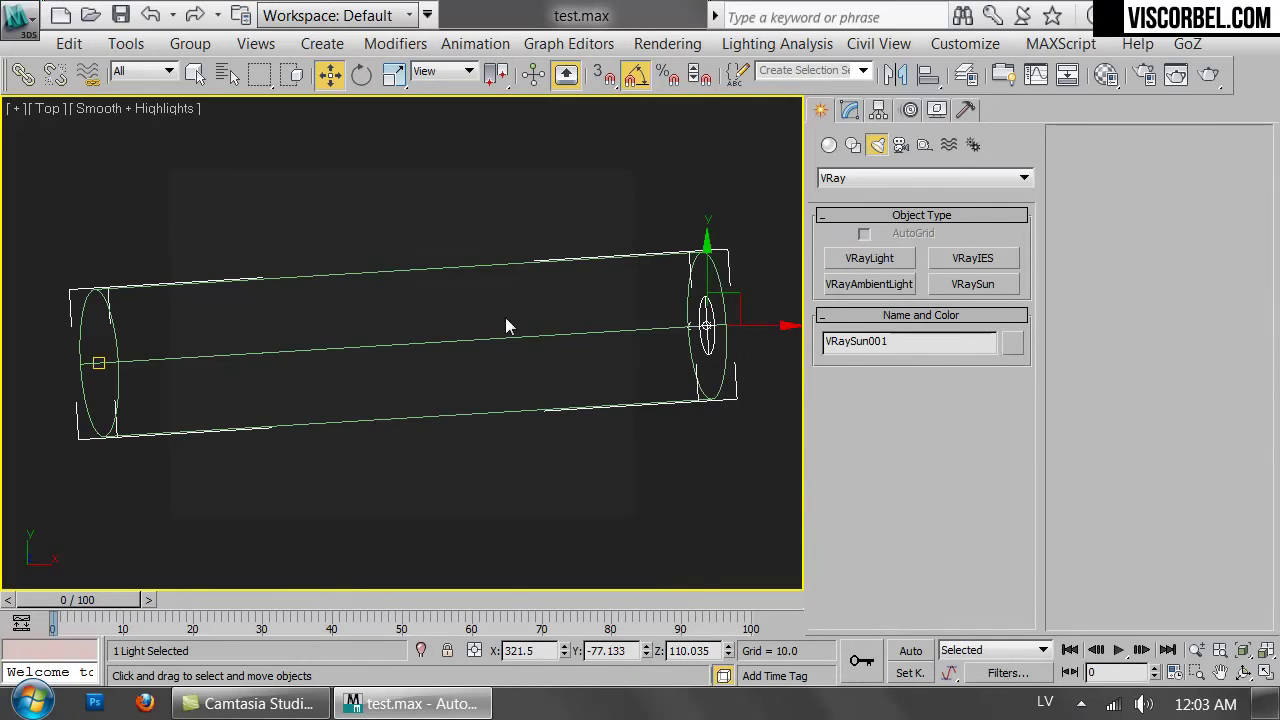
{"action": "scroll", "coordinate": [426, 330], "scroll_direction": "down", "scroll_amount": 5}
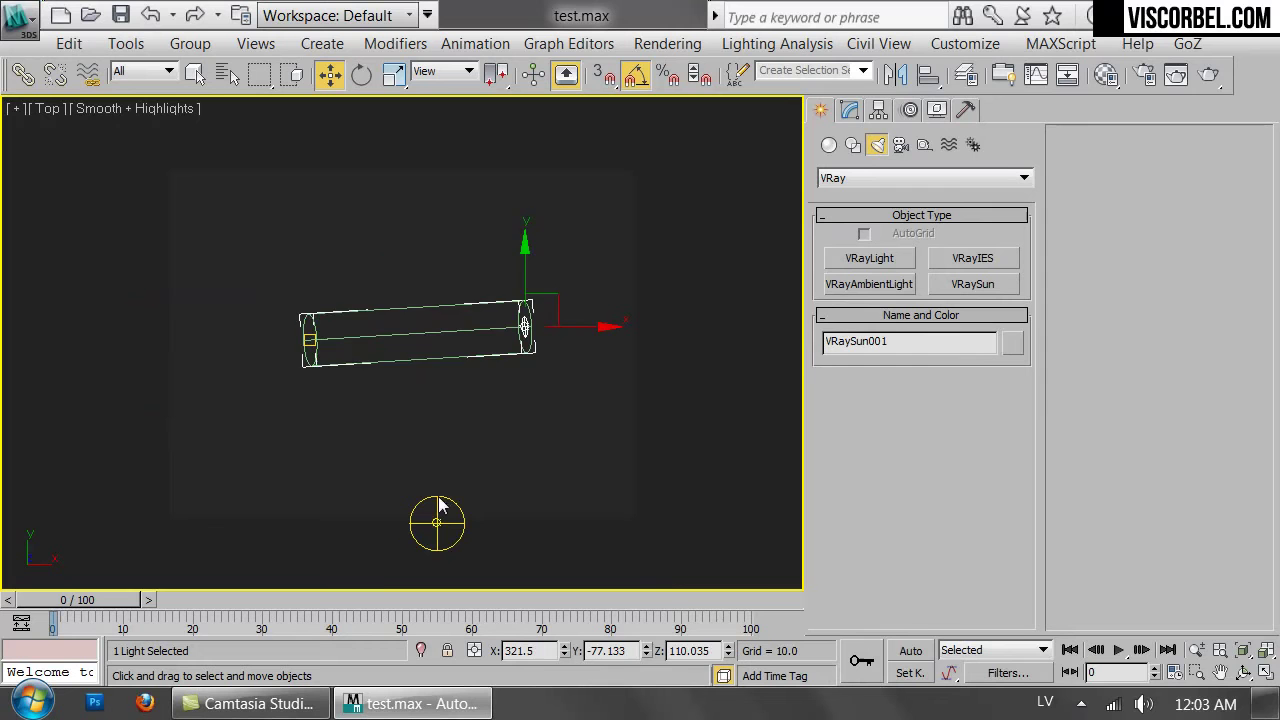
Move VRayLight001 up toward the view centre and frame it with the sun and its target.
{"action": "left_click", "coordinate": [440, 507]}
{"action": "left_click_drag", "start_coordinate": [462, 505], "coordinate": [467, 325]}
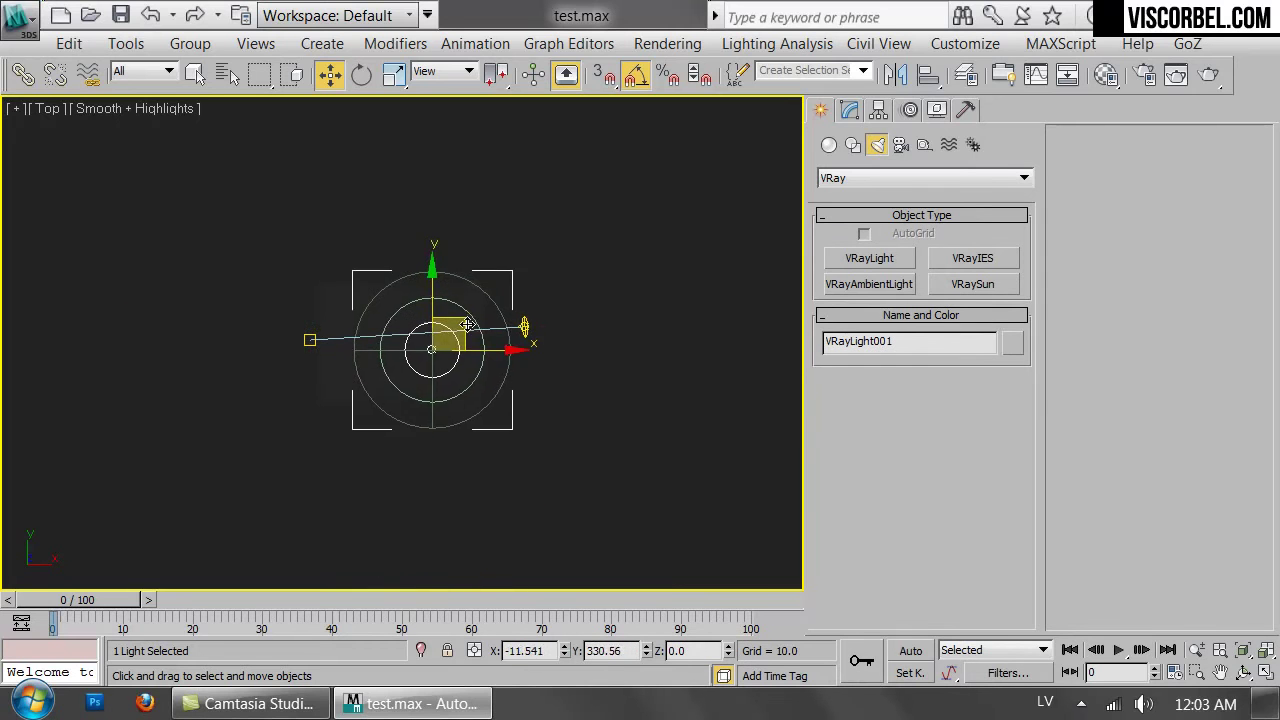
{"action": "scroll", "coordinate": [467, 325], "scroll_direction": "up", "scroll_amount": 5}
{"action": "middle_click_drag", "start_coordinate": [88, 395], "coordinate": [212, 387]}
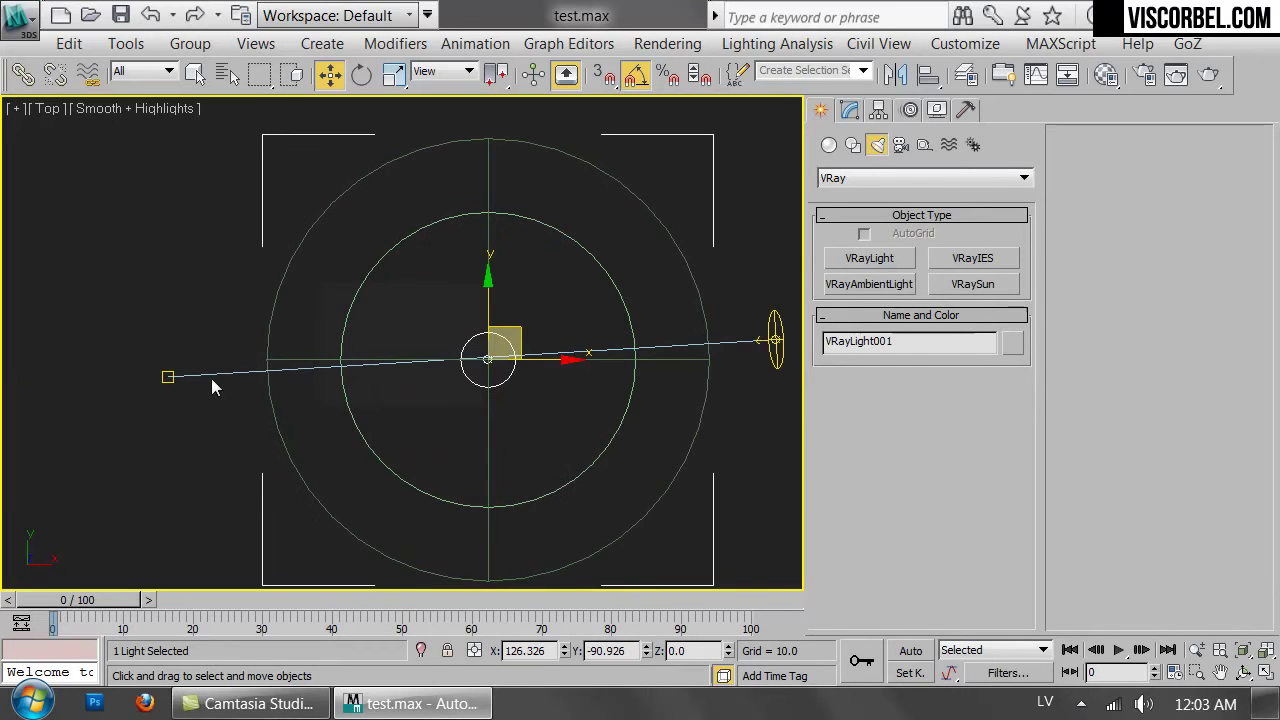
{"action": "left_click", "coordinate": [168, 376]}
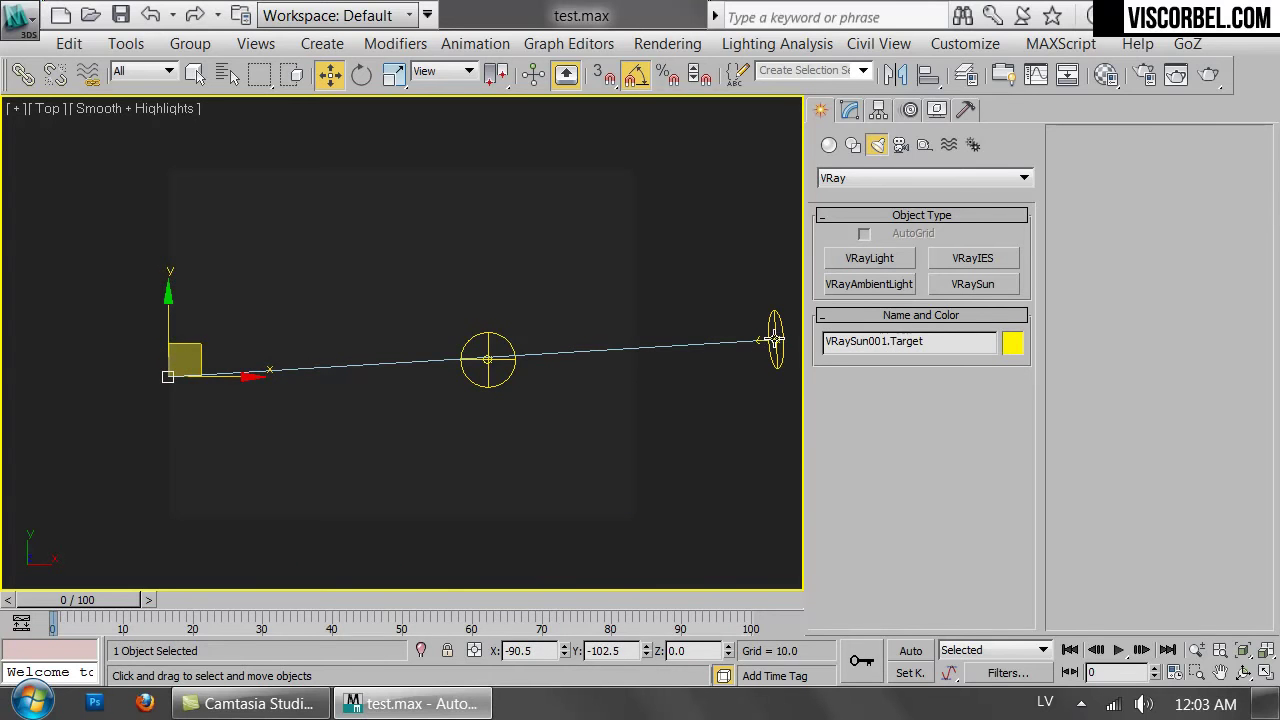
{"action": "left_click", "coordinate": [773, 340]}
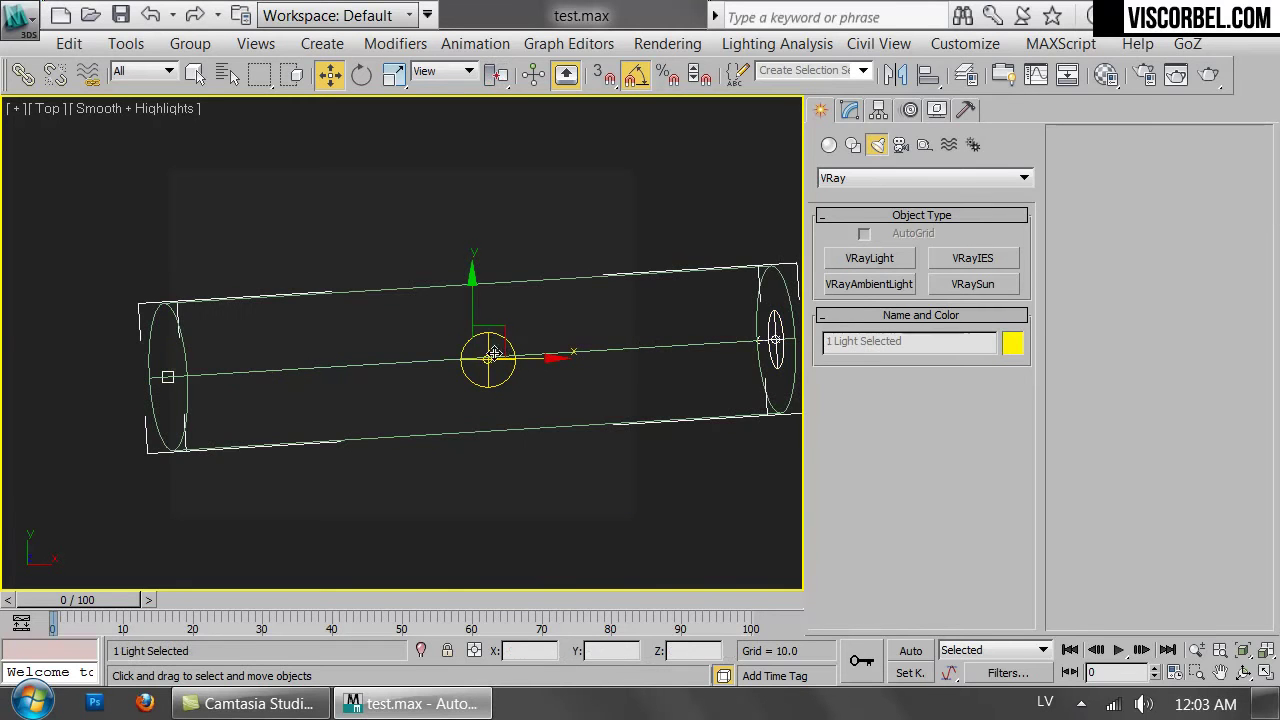
{"action": "scroll", "coordinate": [507, 356], "scroll_direction": "up", "scroll_amount": 3}
{"action": "scroll", "coordinate": [508, 356], "scroll_direction": "up", "scroll_amount": 2}
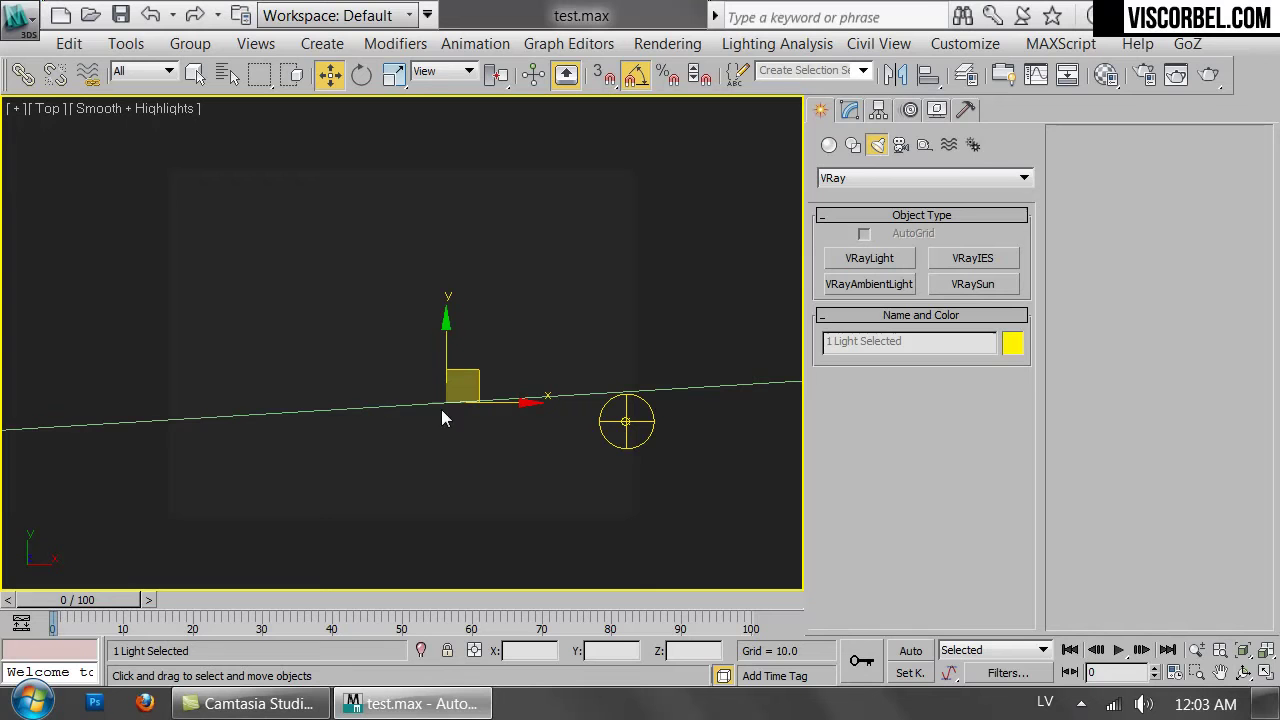
Slide the dome light onto the sun's direction line between VRaySun001 and its target.
{"action": "left_click", "coordinate": [607, 421]}
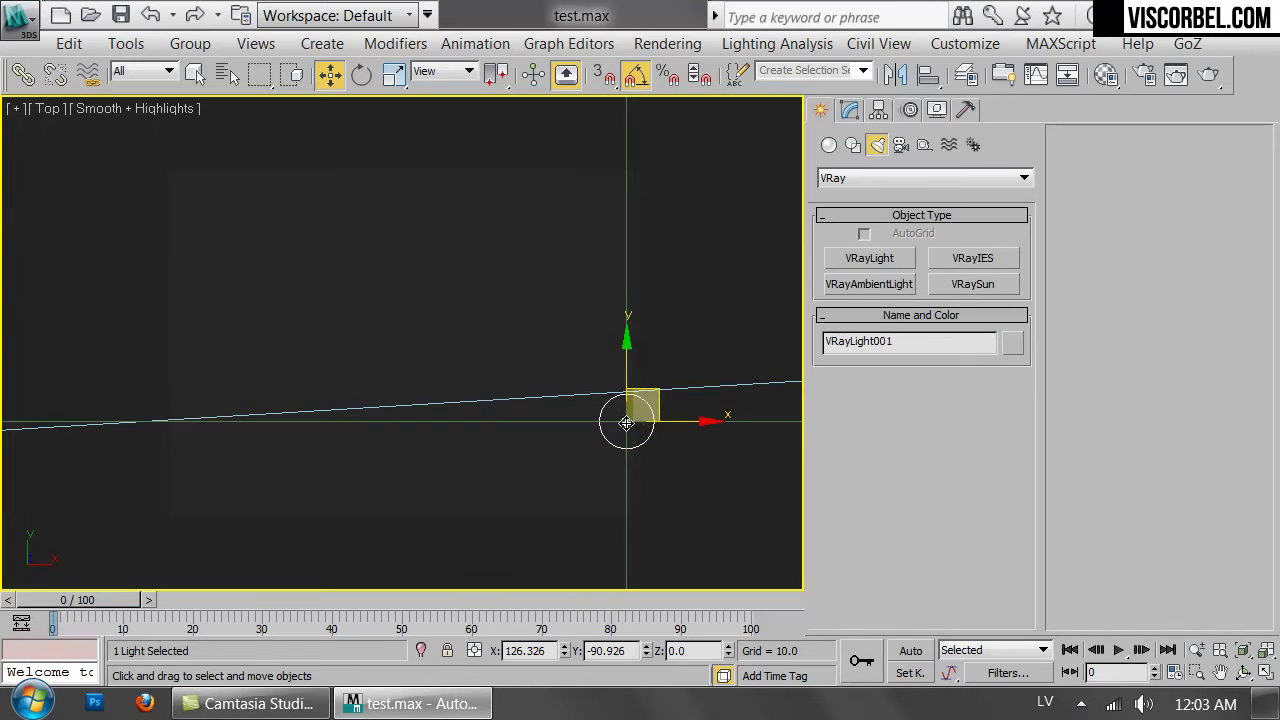
{"action": "left_click_drag", "start_coordinate": [651, 396], "coordinate": [442, 404]}
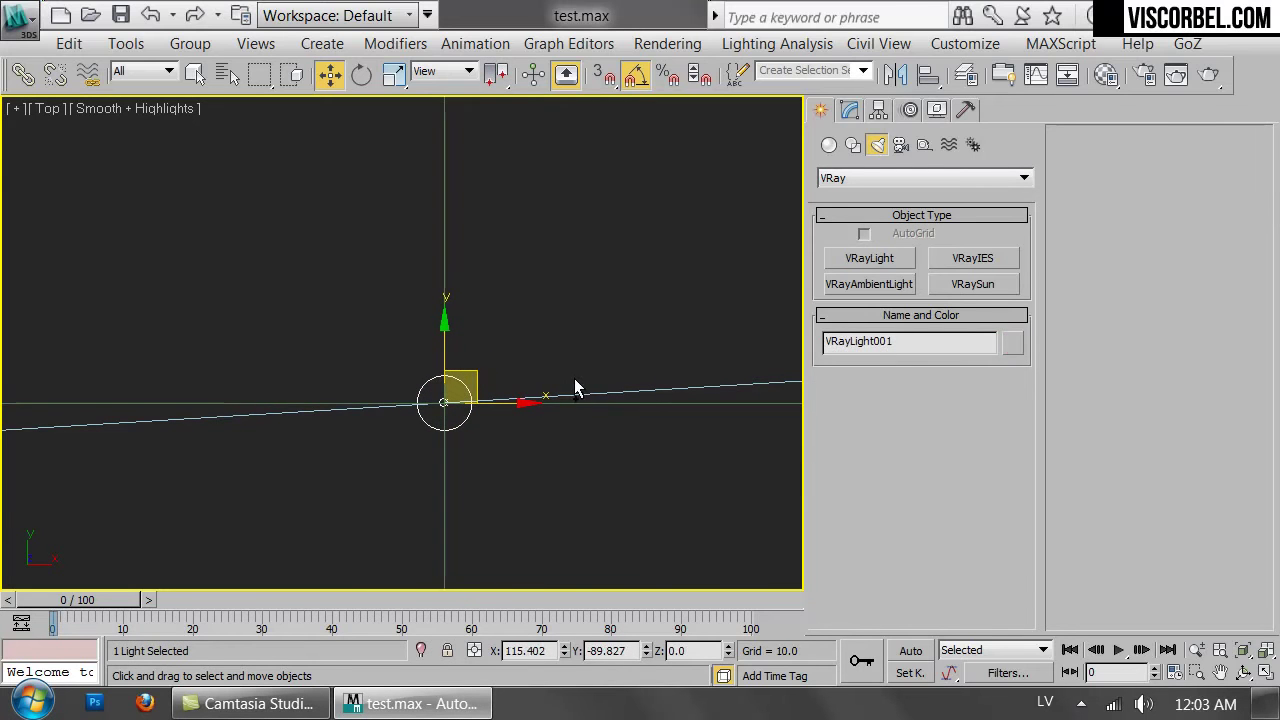
{"action": "left_click_drag", "start_coordinate": [575, 388], "coordinate": [602, 378]}
{"action": "left_click_drag", "start_coordinate": [443, 382], "coordinate": [496, 406]}
{"action": "left_click", "coordinate": [514, 342]}
{"action": "scroll", "coordinate": [514, 346], "scroll_direction": "down", "scroll_amount": 5}
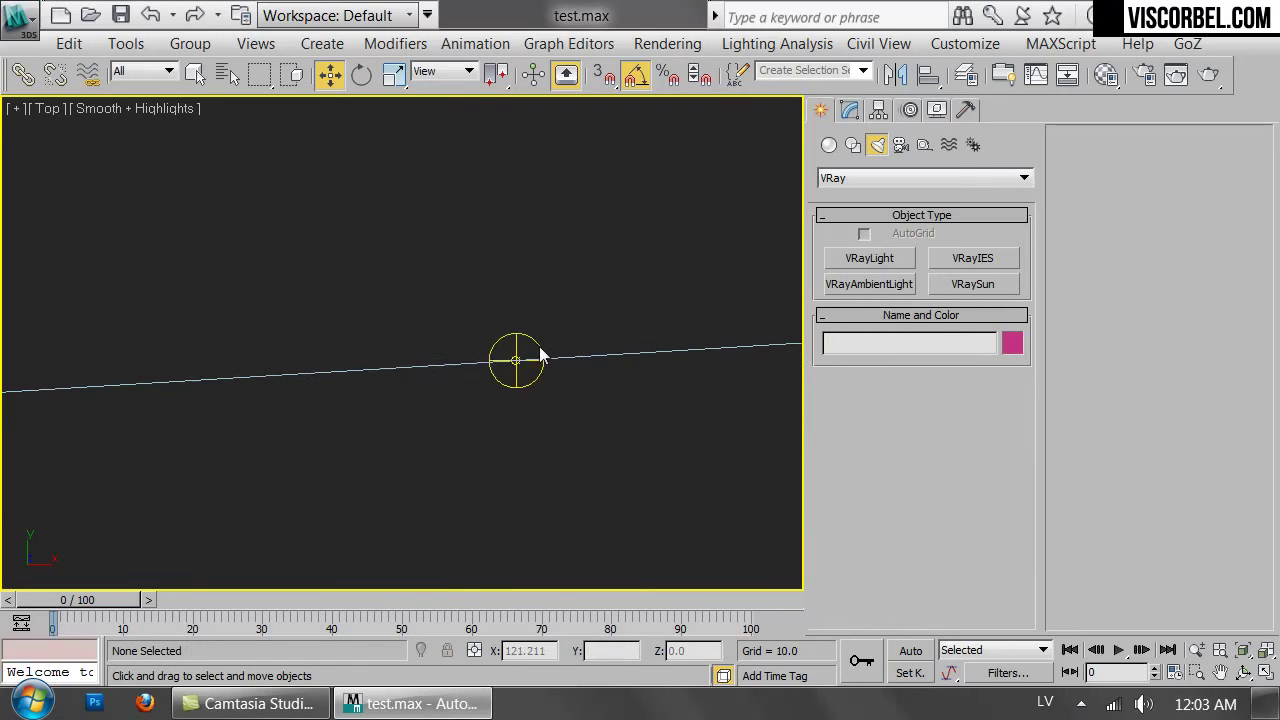
{"action": "scroll", "coordinate": [566, 358], "scroll_direction": "up", "scroll_amount": 5}
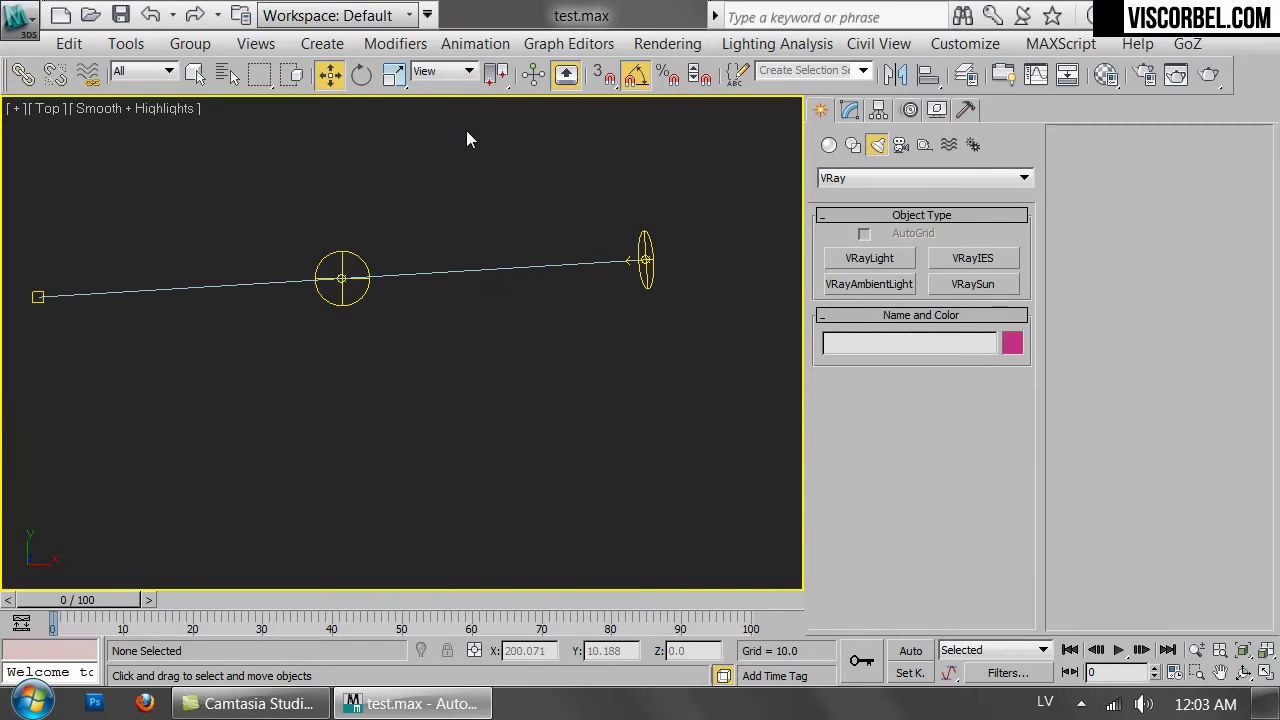
{"action": "middle_click_drag", "start_coordinate": [408, 184], "coordinate": [453, 252]}
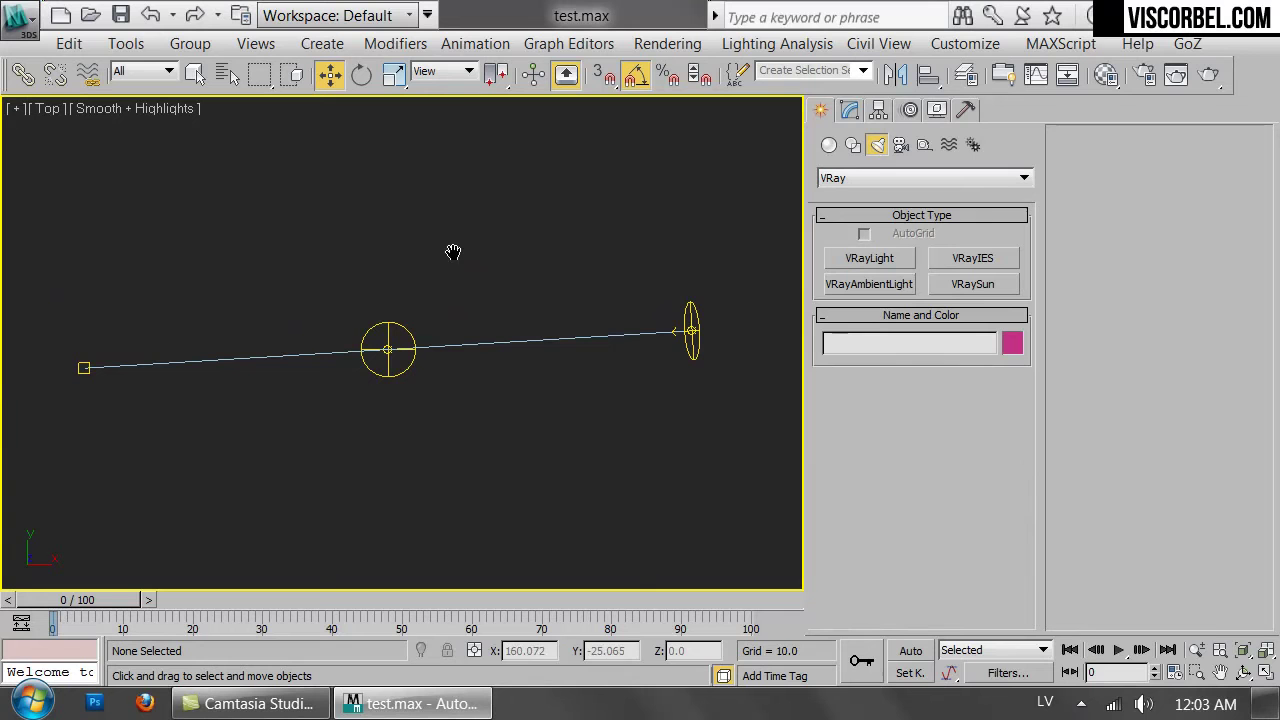
{"action": "left_click", "coordinate": [388, 350]}
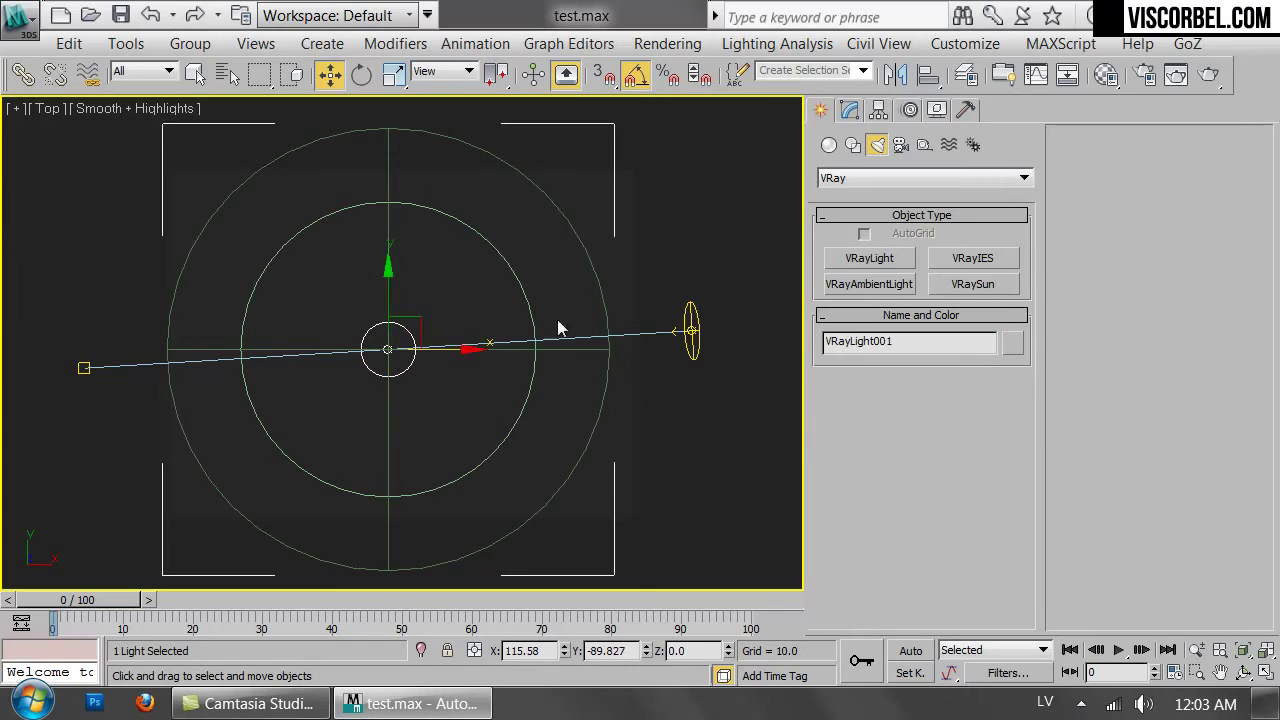
Link VRaySun001 to the VRayLight001 dome as its parent.
{"action": "left_click", "coordinate": [670, 385]}
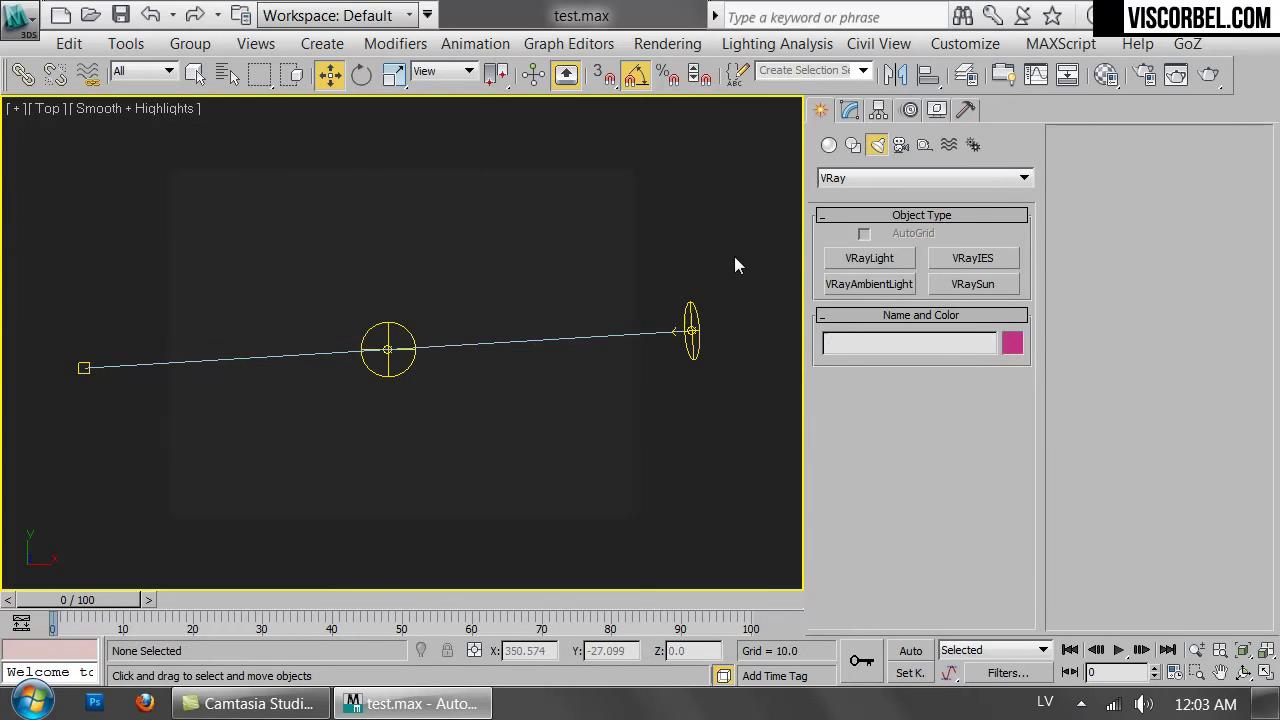
{"action": "left_click_drag", "start_coordinate": [786, 230], "coordinate": [648, 385]}
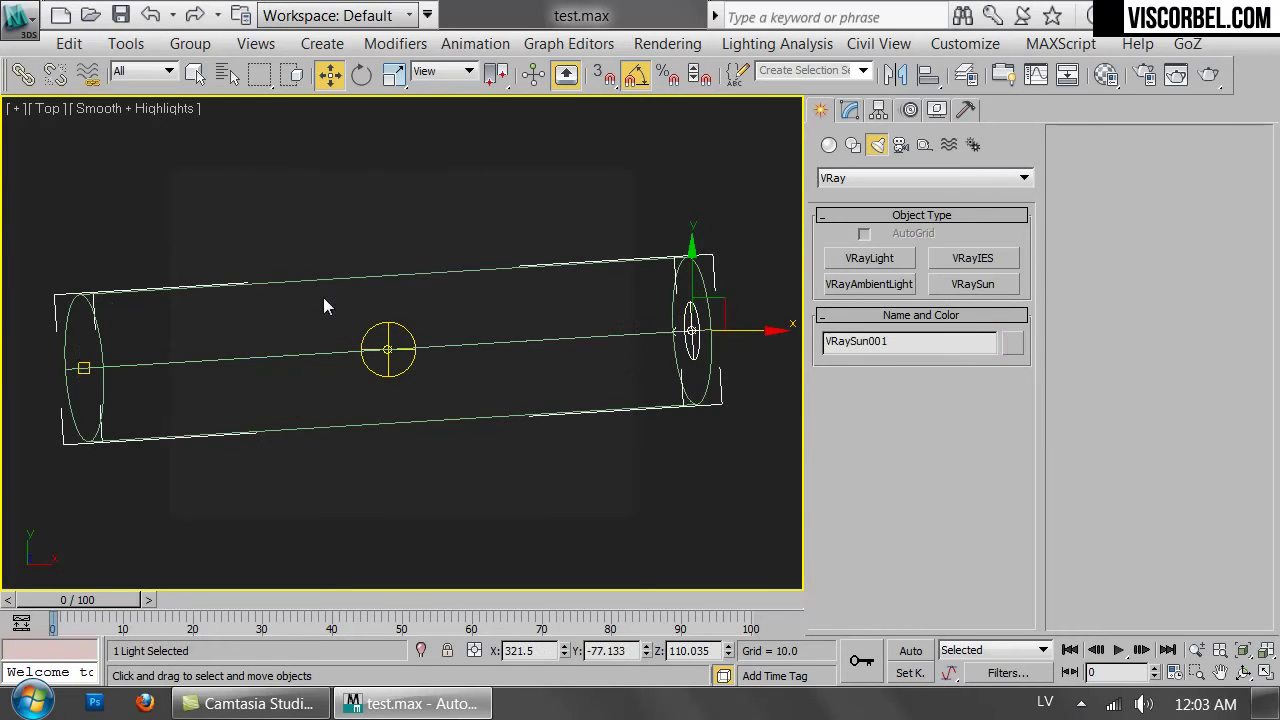
{"action": "left_click_drag", "start_coordinate": [80, 378], "coordinate": [73, 482]}
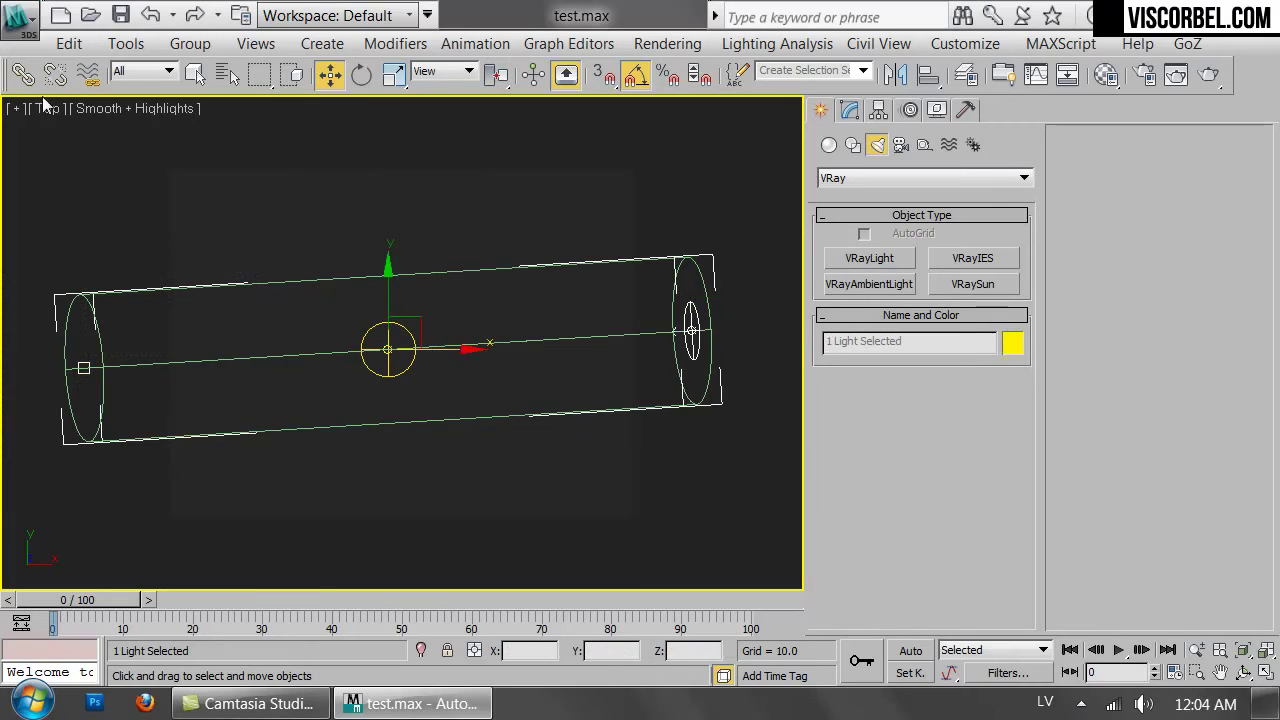
{"action": "left_click", "coordinate": [22, 74]}
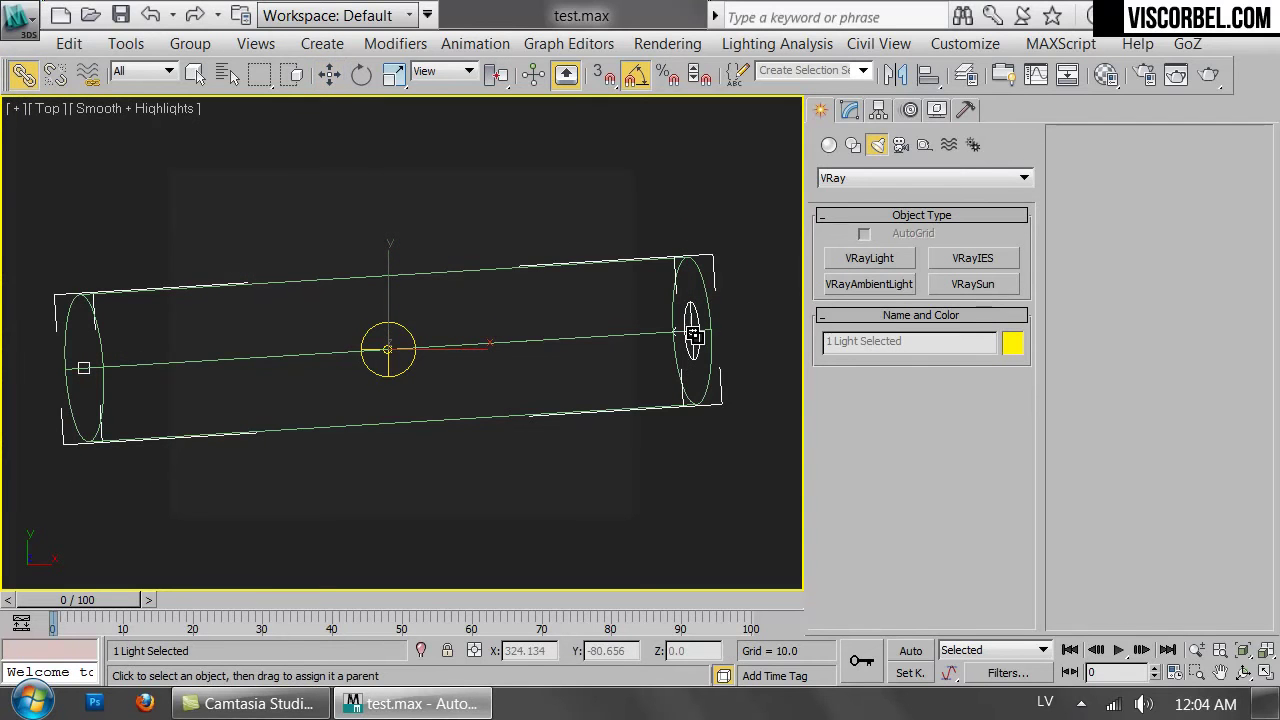
{"action": "left_click_drag", "start_coordinate": [692, 330], "coordinate": [395, 330]}
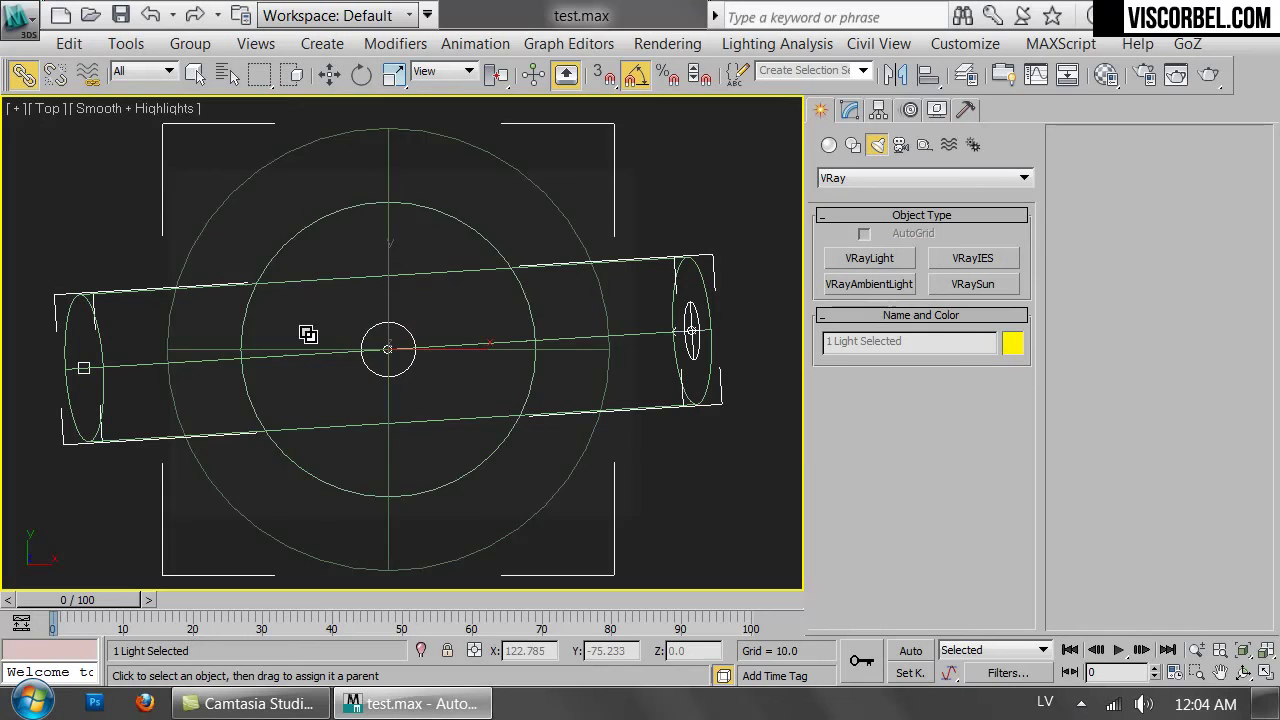
Rotate the VRayLight001 dome around its Z axis, then deselect it.
{"action": "left_click", "coordinate": [584, 511]}
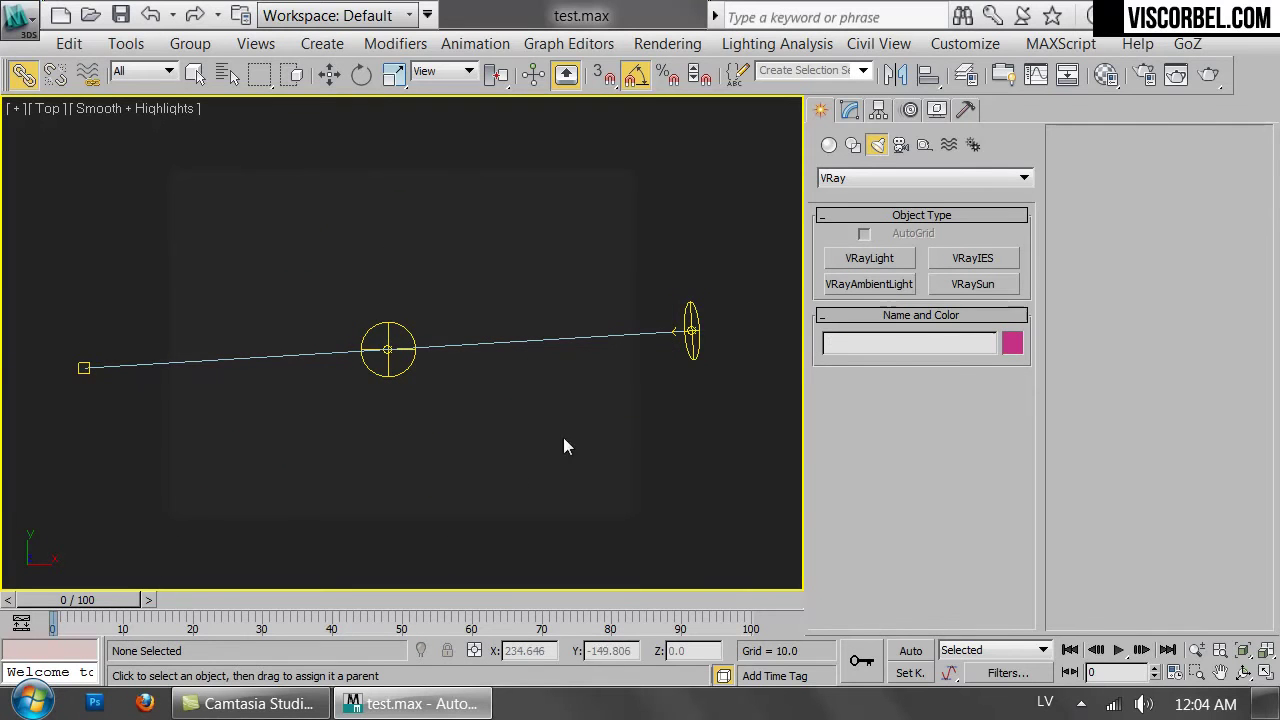
{"action": "left_click", "coordinate": [389, 322]}
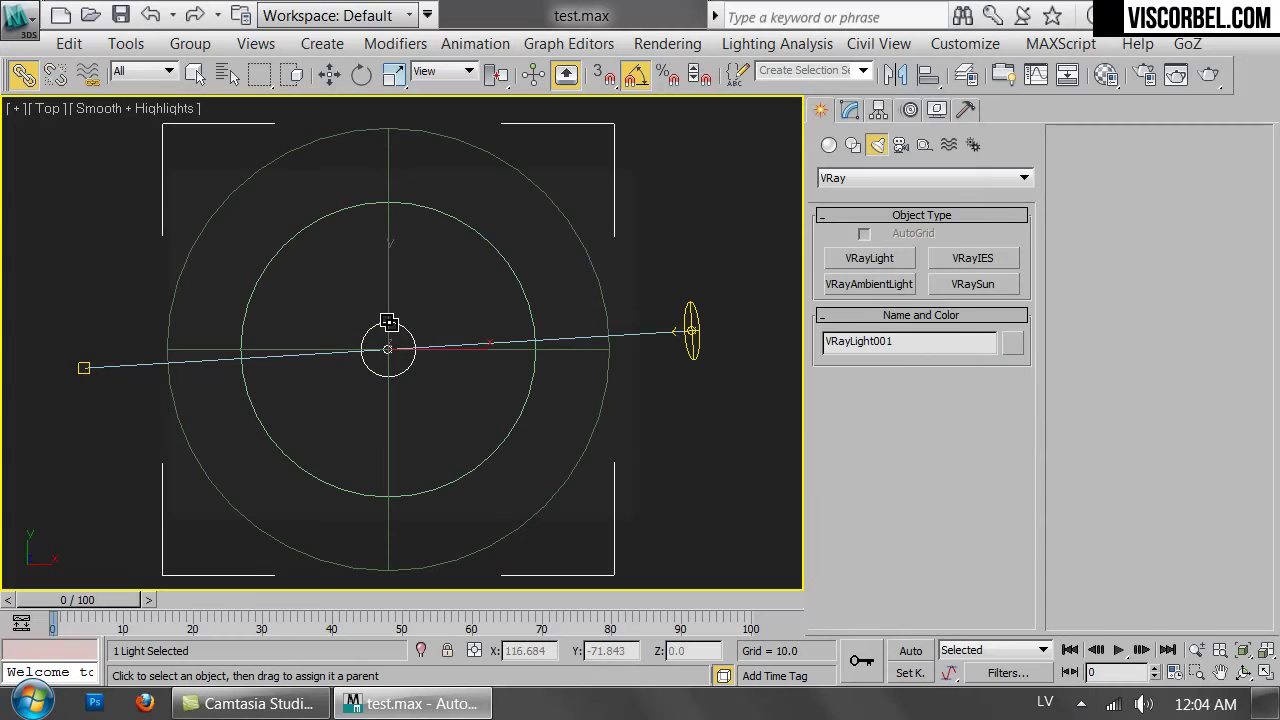
{"action": "key", "text": "e"}
{"action": "left_click_drag", "start_coordinate": [438, 304], "coordinate": [480, 342]}
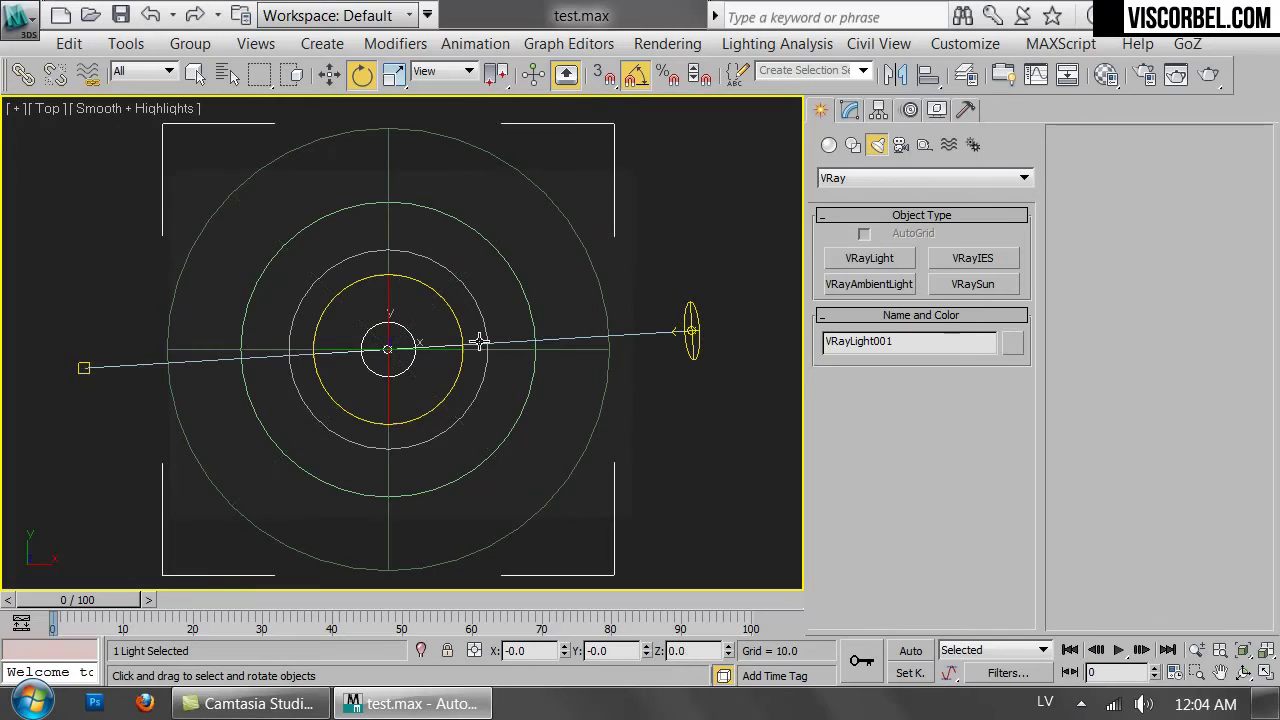
{"action": "left_click", "coordinate": [784, 452]}
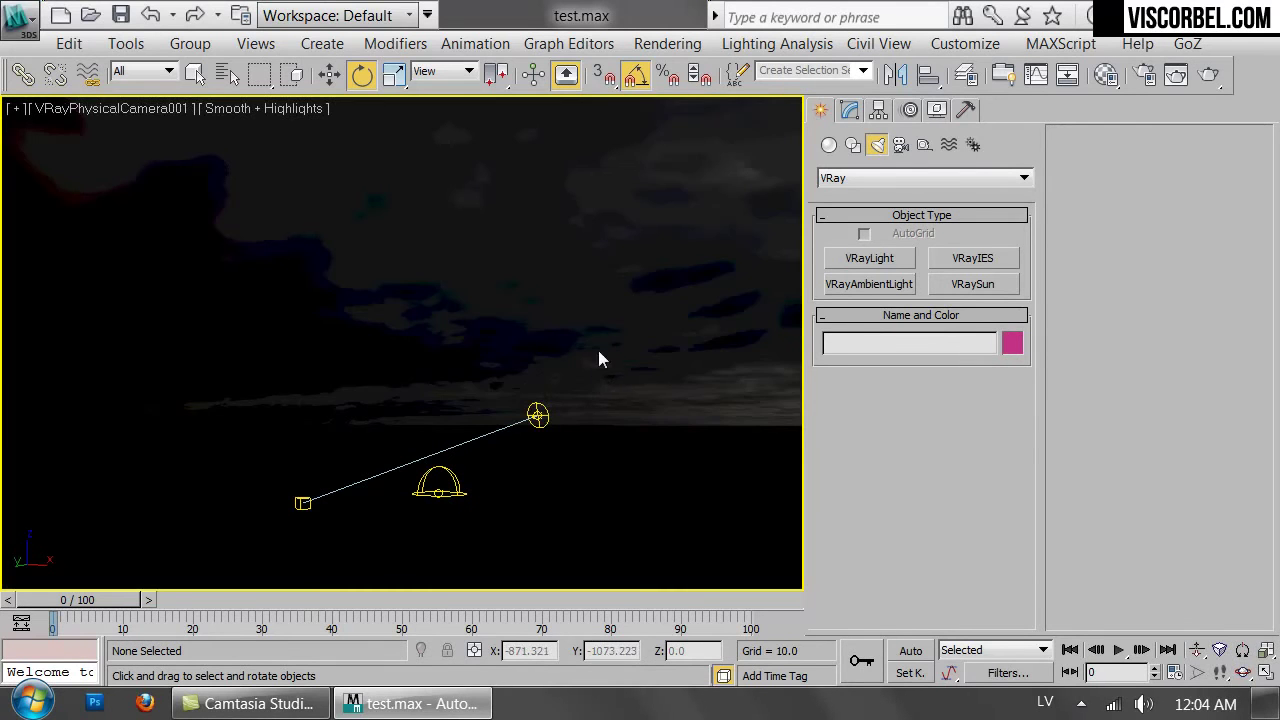
Unhide all scene objects and render the camera view with V-Ray.
{"action": "right_click", "coordinate": [792, 343]}
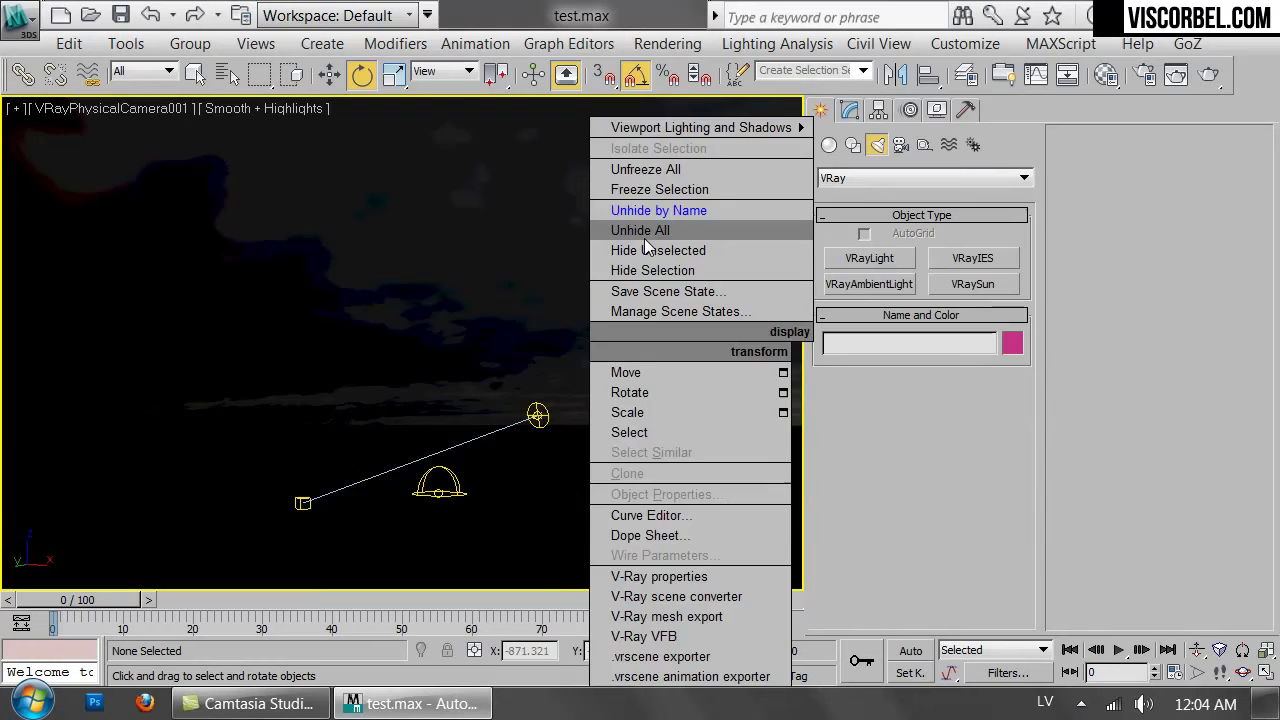
{"action": "left_click", "coordinate": [644, 238]}
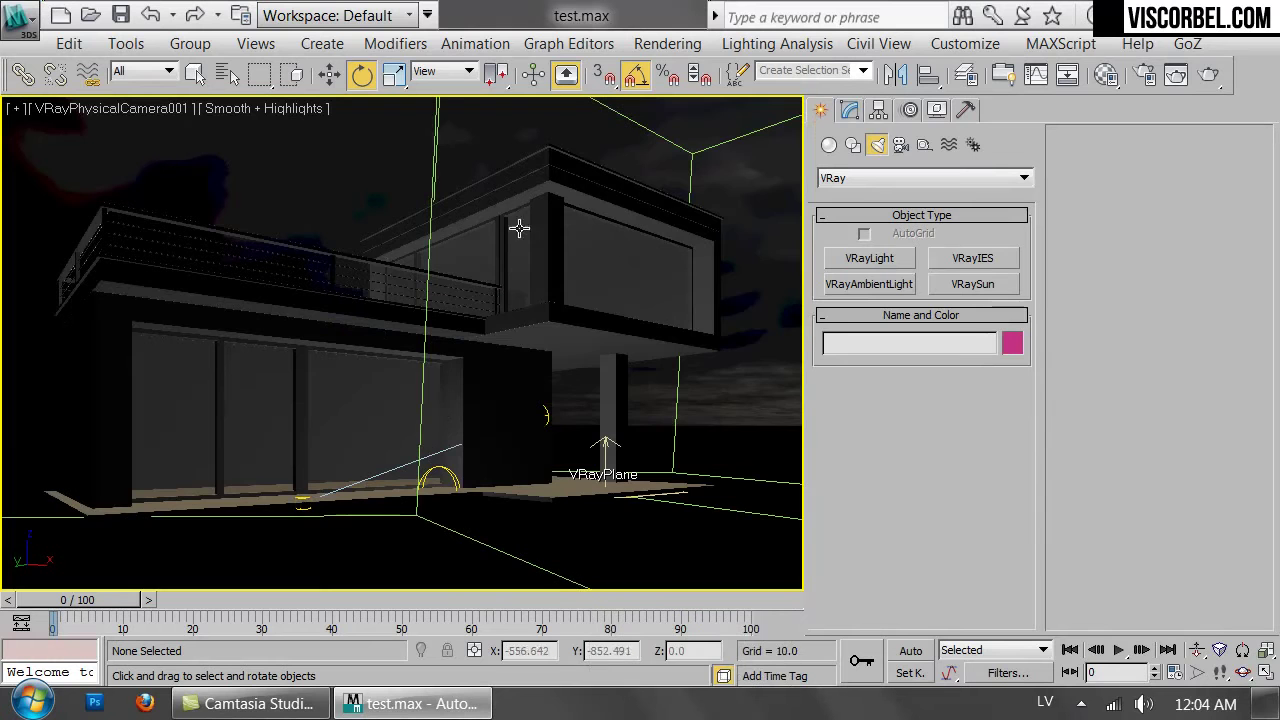
{"action": "left_click", "coordinate": [1208, 74]}
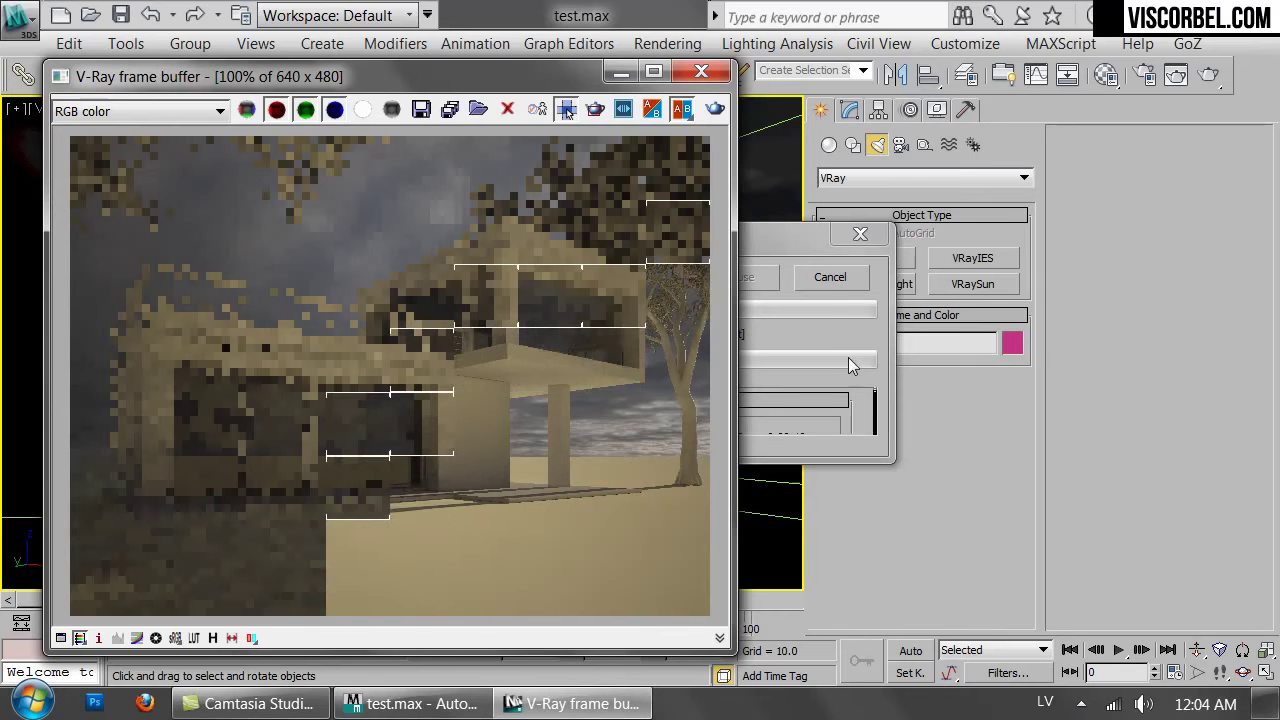
Set the VRayHDRI Overall mult to 1.0 and render the scene again.
{"action": "left_click", "coordinate": [701, 71]}
{"action": "key", "text": "m"}
{"action": "scroll", "coordinate": [766, 545], "scroll_direction": "down", "scroll_amount": 6}
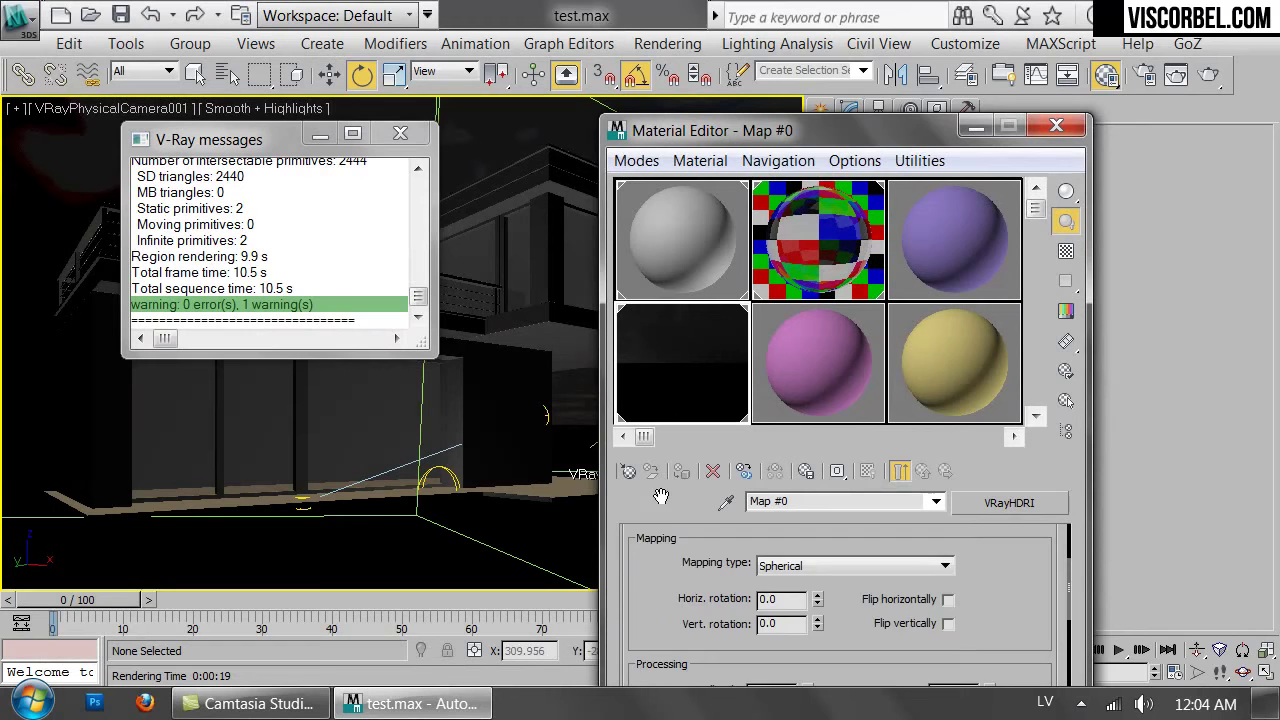
{"action": "double_click", "coordinate": [768, 574]}
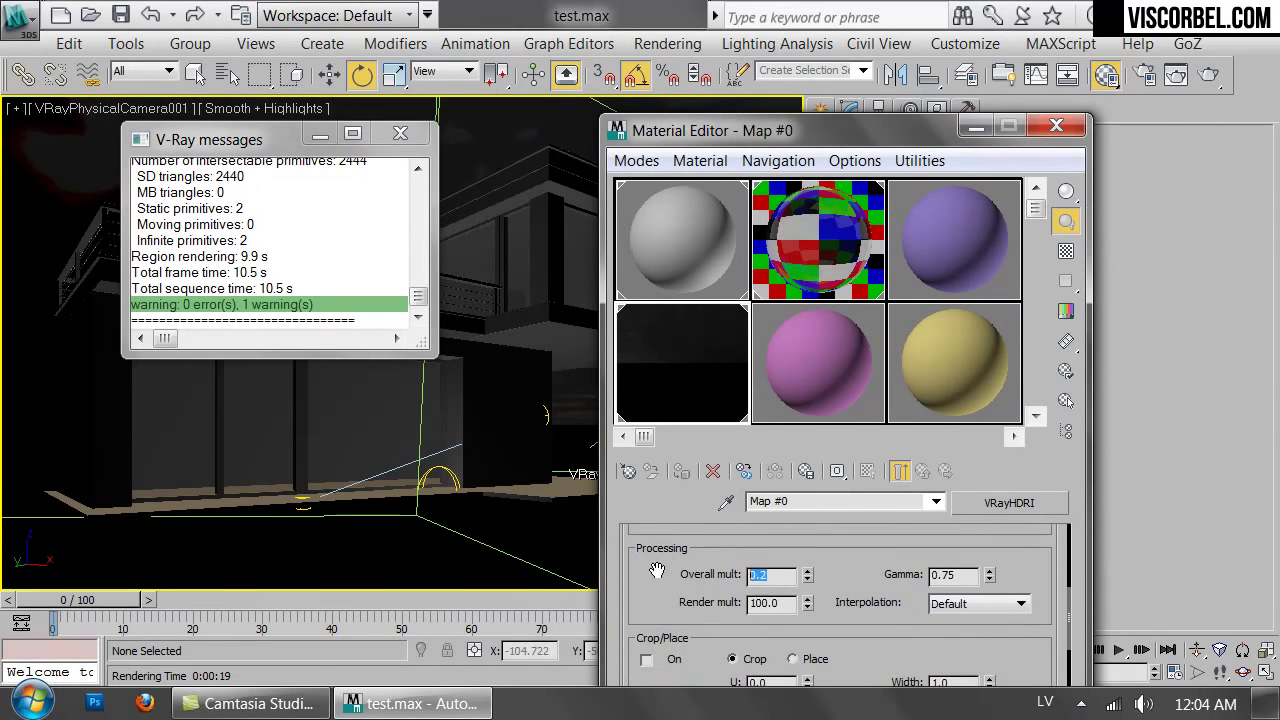
{"action": "type", "text": "1"}
{"action": "key", "text": "Return"}
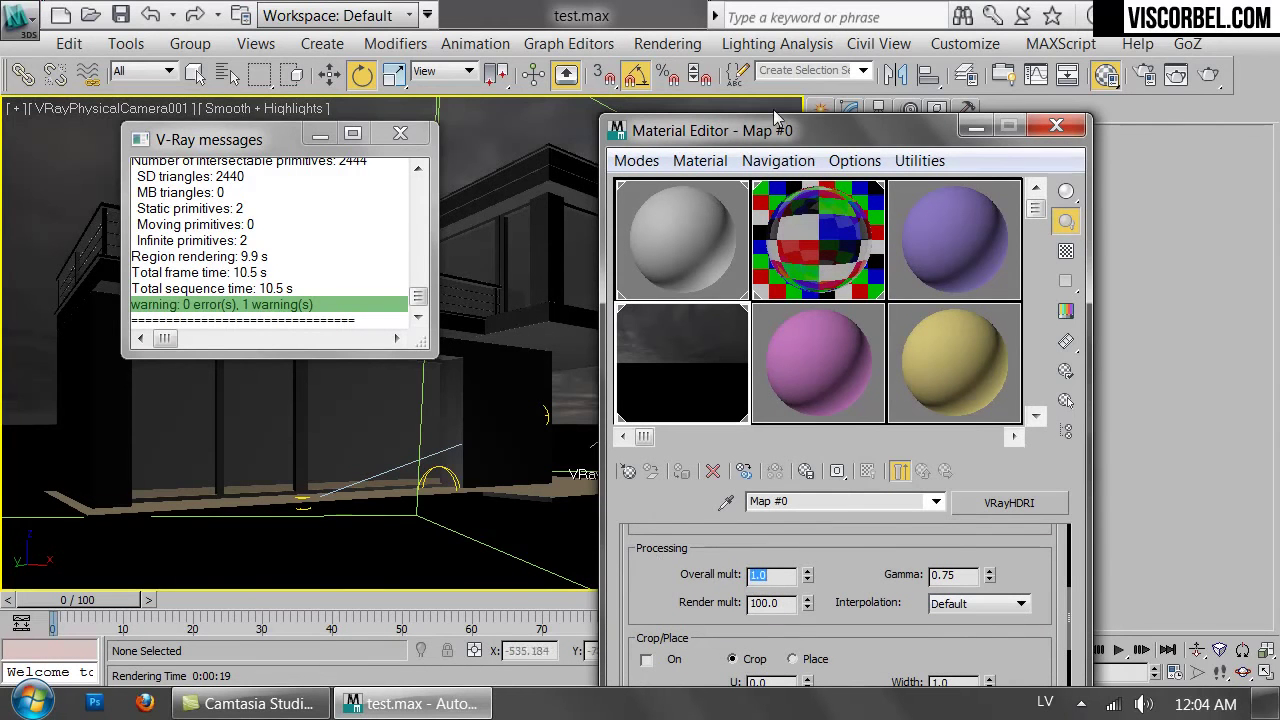
{"action": "left_click", "coordinate": [1206, 75]}
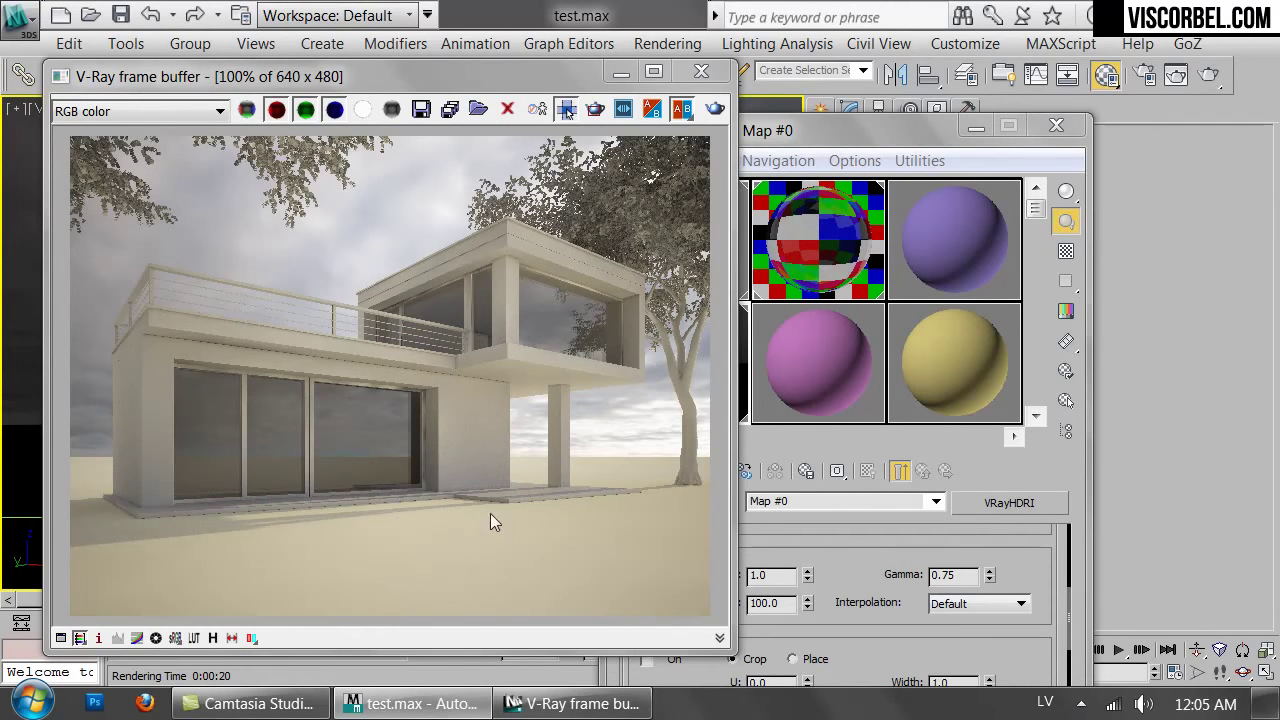
Close the Material Editor, show the Modify panel and move the render window aside.
{"action": "left_click", "coordinate": [1056, 125]}
{"action": "left_click", "coordinate": [849, 111]}
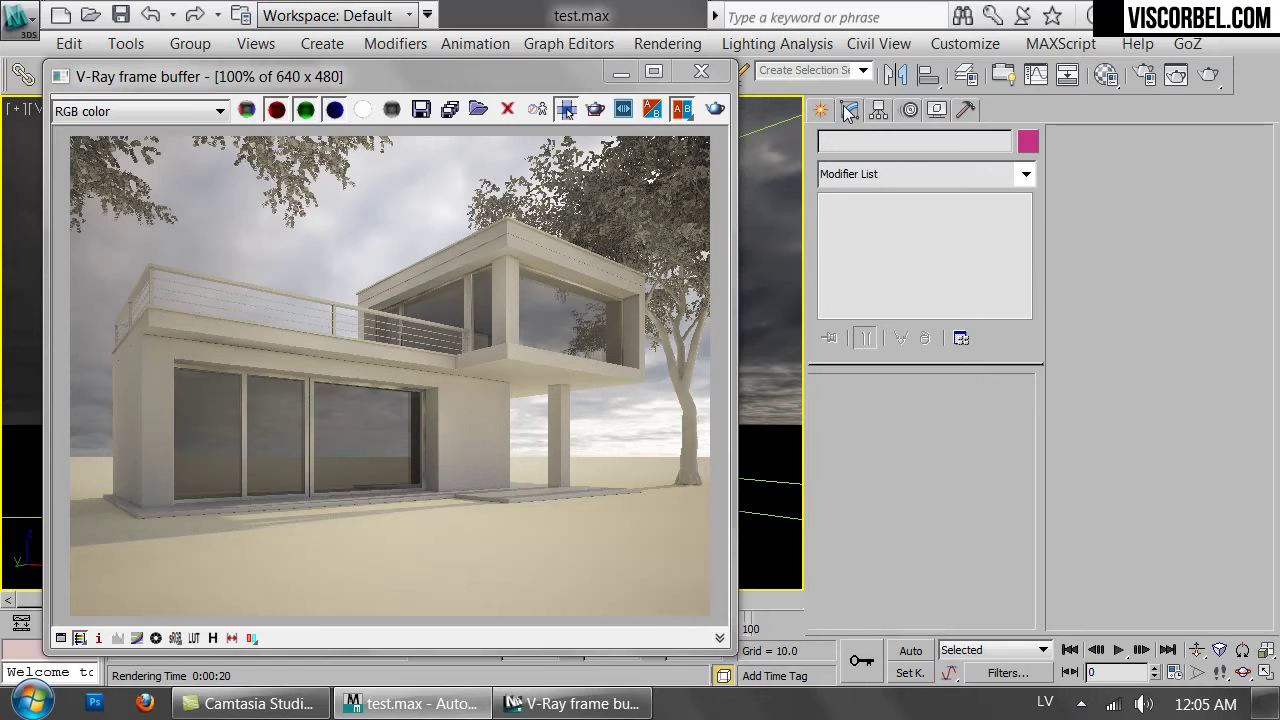
{"action": "left_click_drag", "start_coordinate": [392, 71], "coordinate": [371, 121]}
Select VRaySun001 and set its intensity multiplier to 0.3, starting then cancelling a test render.
{"action": "key", "text": "h"}
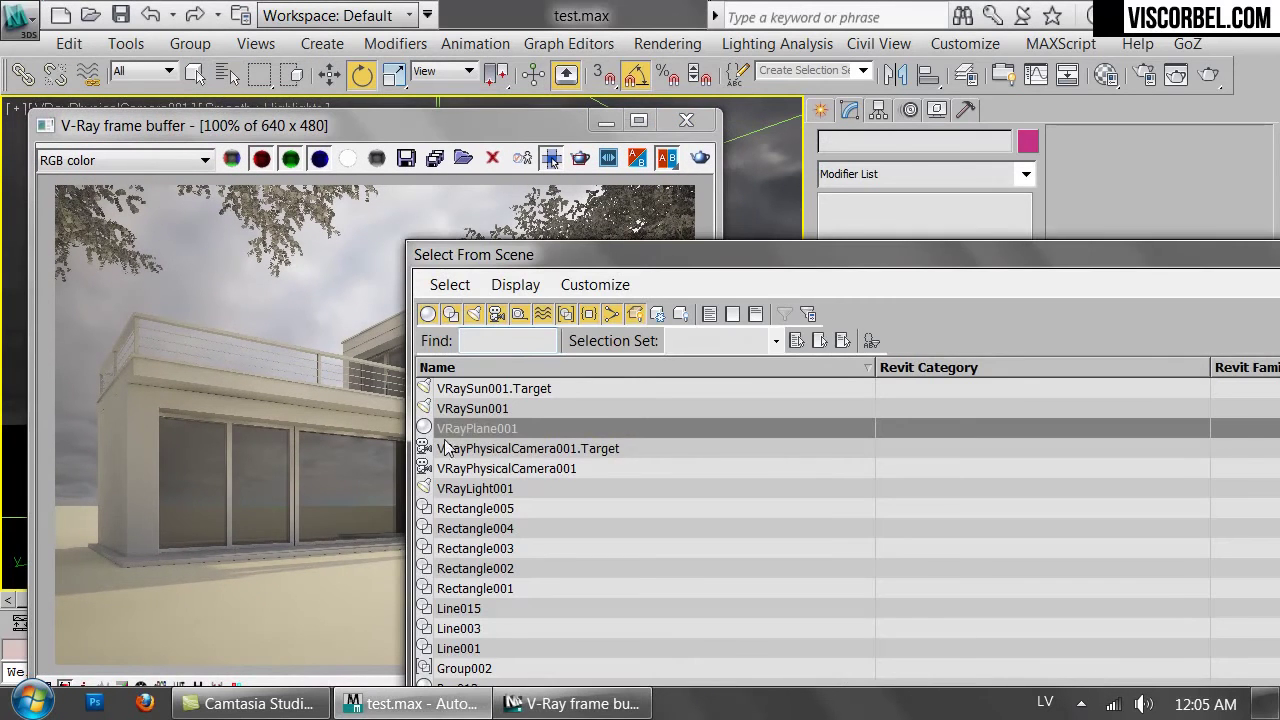
{"action": "double_click", "coordinate": [466, 408]}
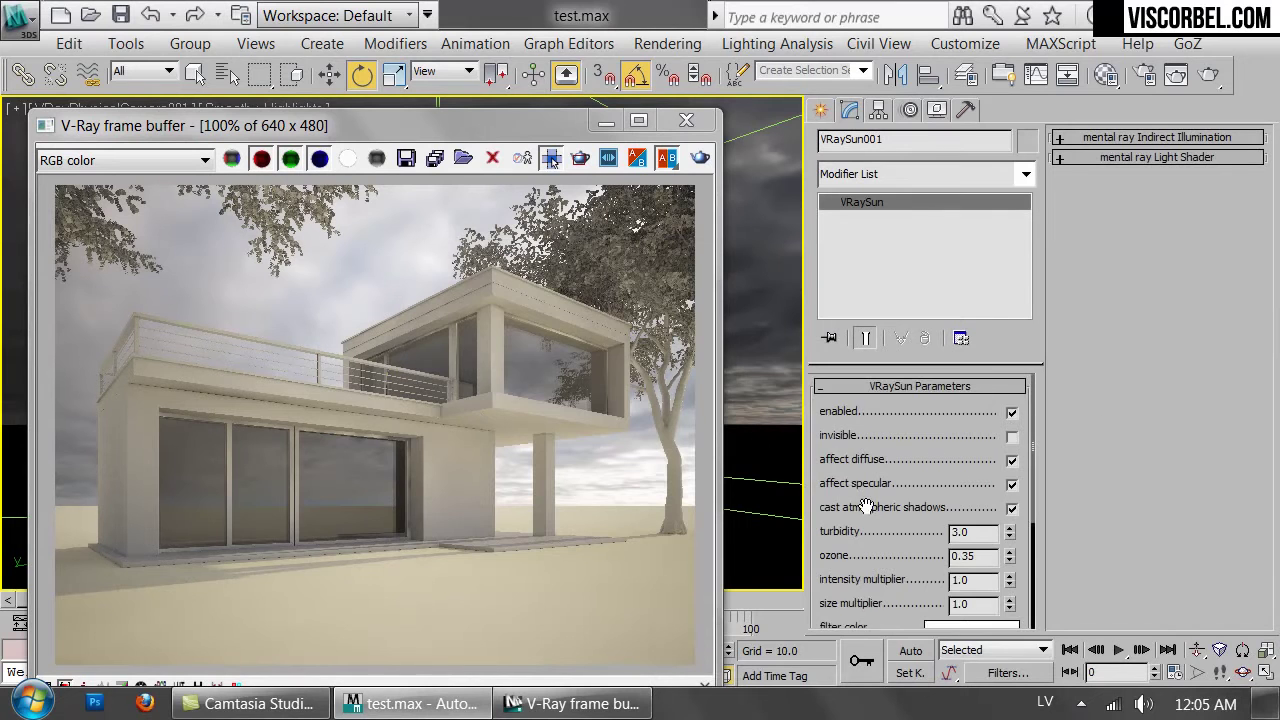
{"action": "left_click_drag", "start_coordinate": [861, 494], "coordinate": [861, 342]}
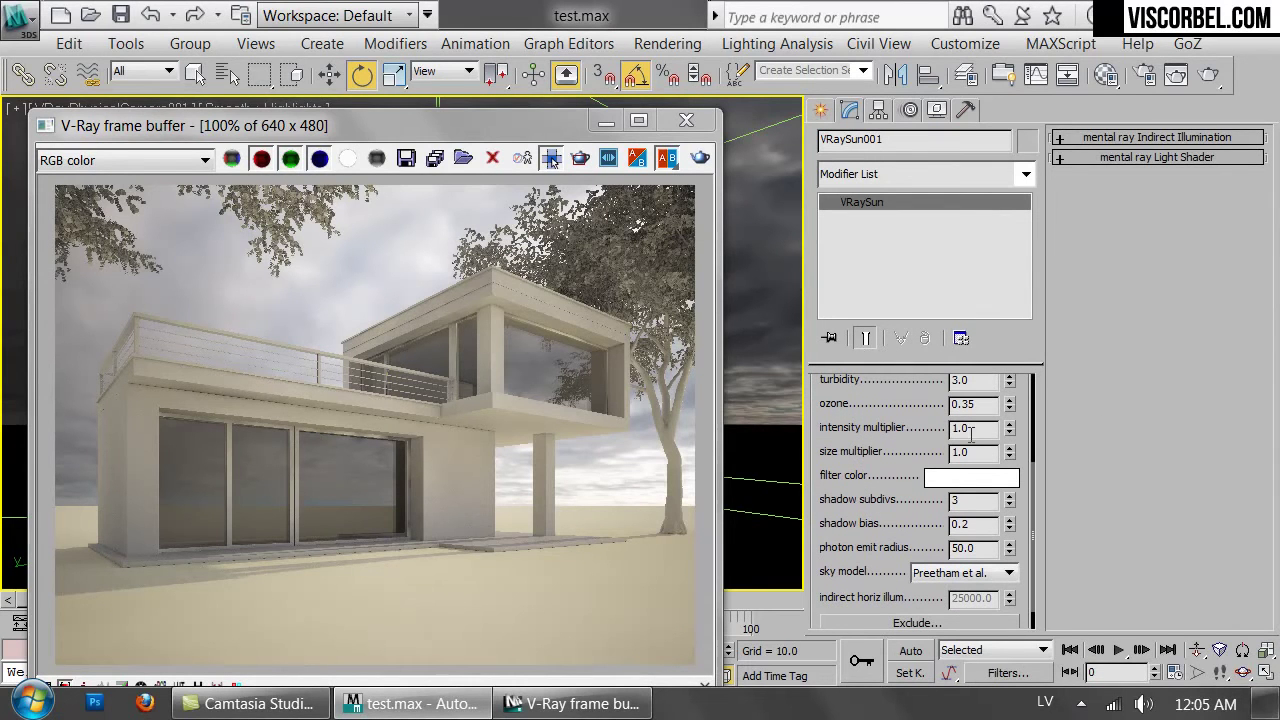
{"action": "left_click_drag", "start_coordinate": [972, 428], "coordinate": [861, 420]}
{"action": "type", "text": ".3"}
{"action": "left_click", "coordinate": [697, 158]}
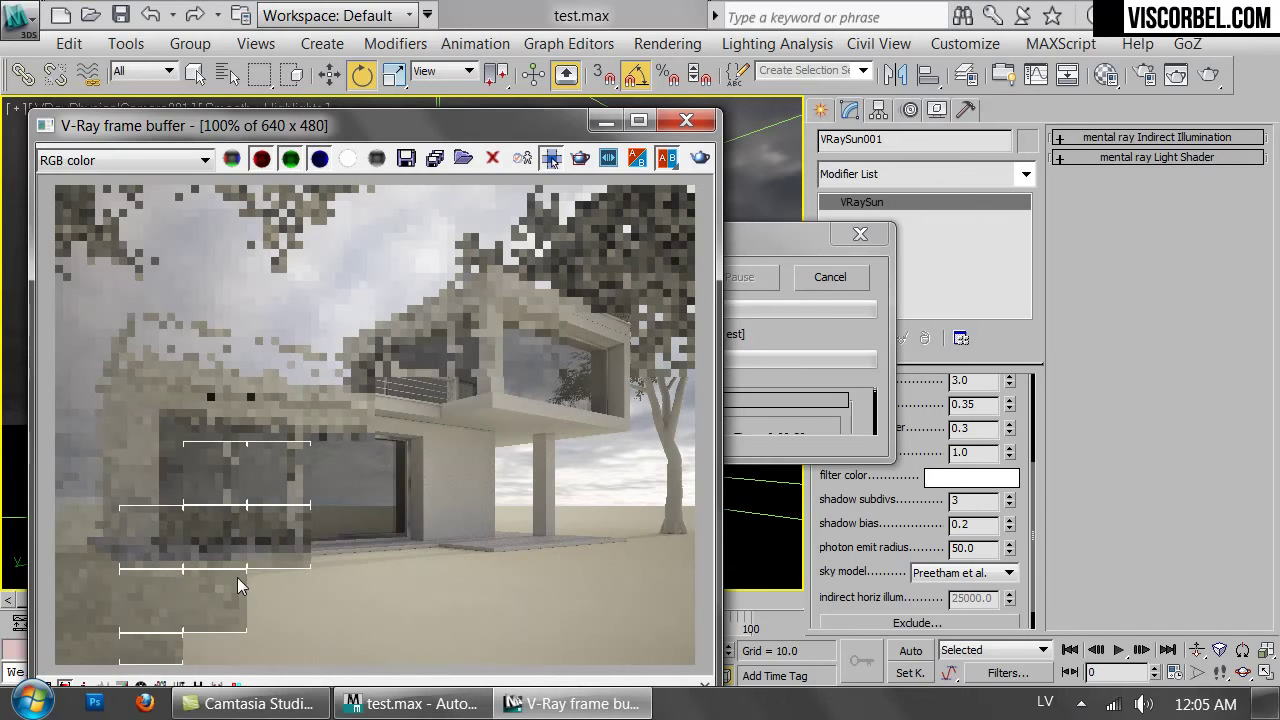
{"action": "left_click", "coordinate": [812, 280]}
Set VRaySun001's size multiplier to 20.
{"action": "left_click_drag", "start_coordinate": [898, 460], "coordinate": [888, 497]}
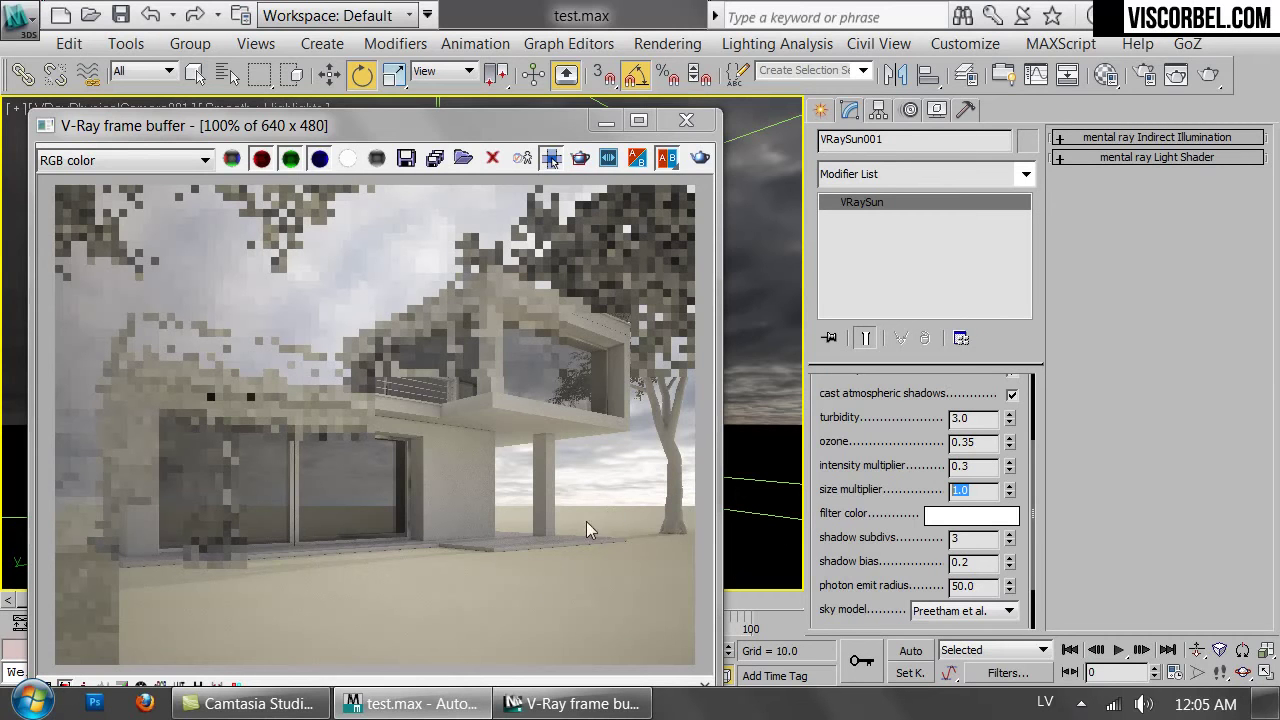
{"action": "type", "text": "20"}
{"action": "key", "text": "Return"}
Raise VRaySun001's size multiplier to 25 and re-render for softer shadows.
{"action": "left_click", "coordinate": [695, 160]}
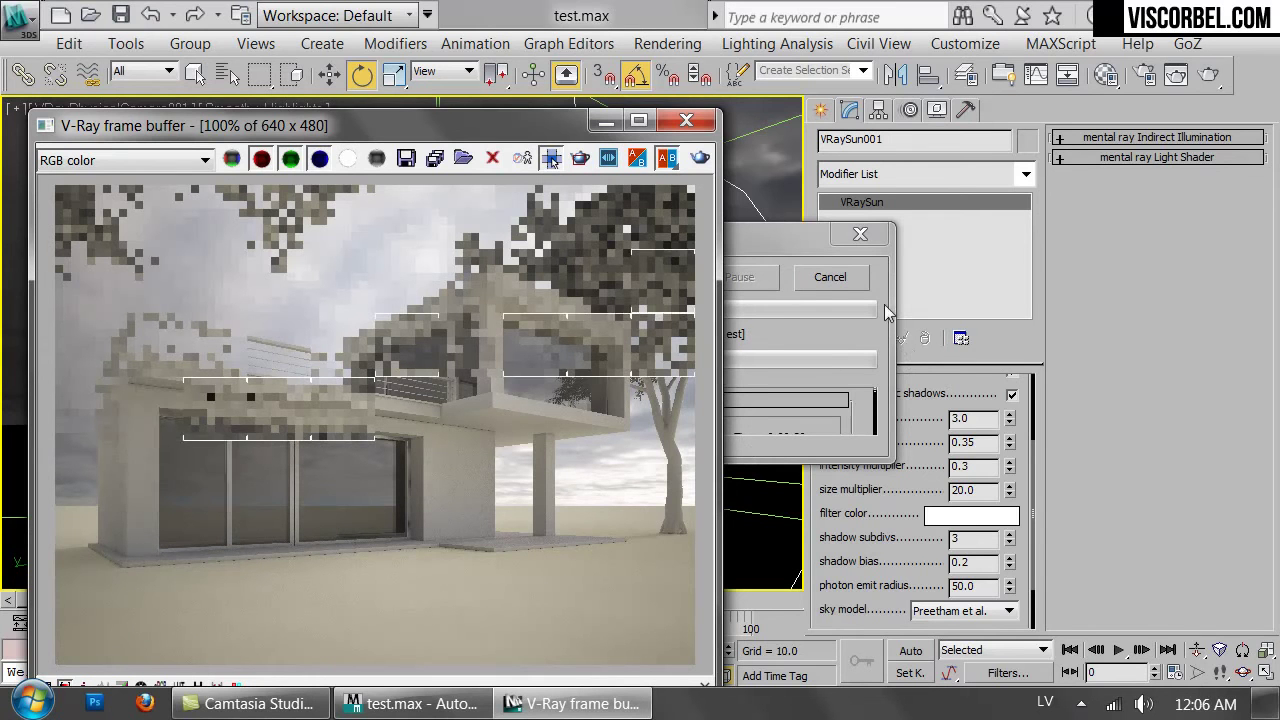
{"action": "left_click", "coordinate": [853, 282]}
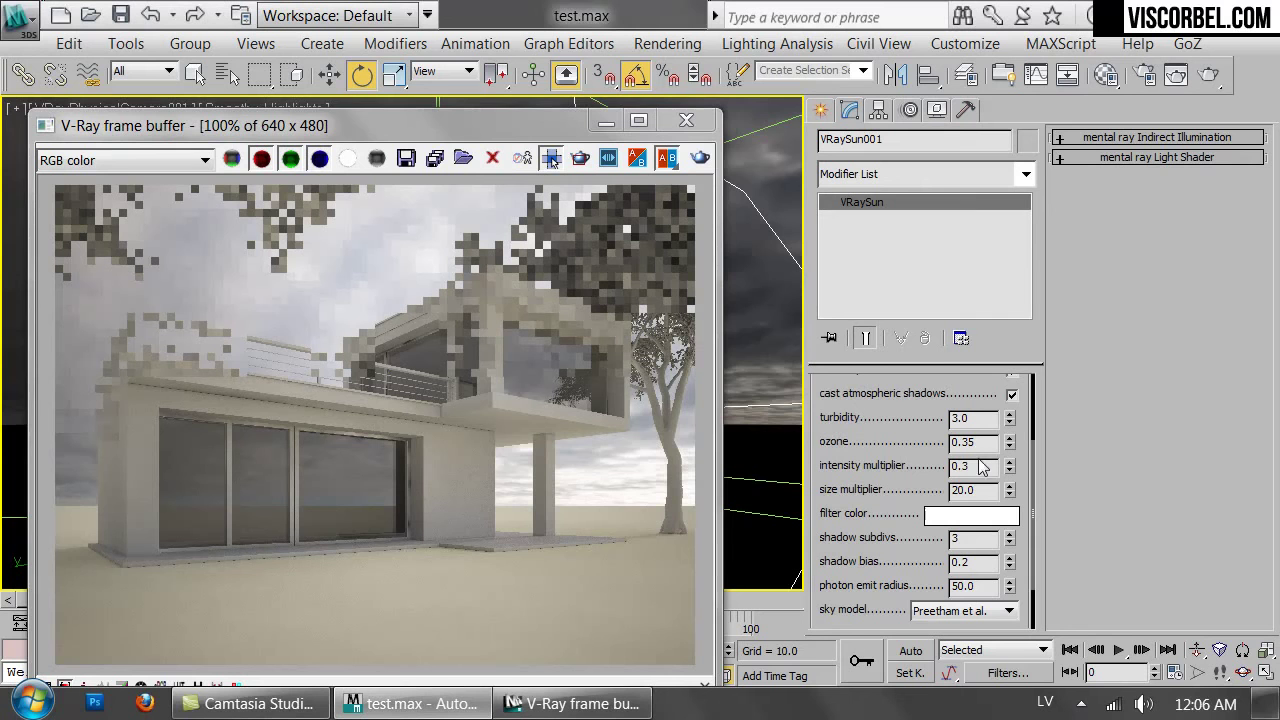
{"action": "double_click", "coordinate": [986, 491]}
{"action": "type", "text": "25"}
{"action": "key", "text": "Return"}
{"action": "left_click", "coordinate": [699, 159]}
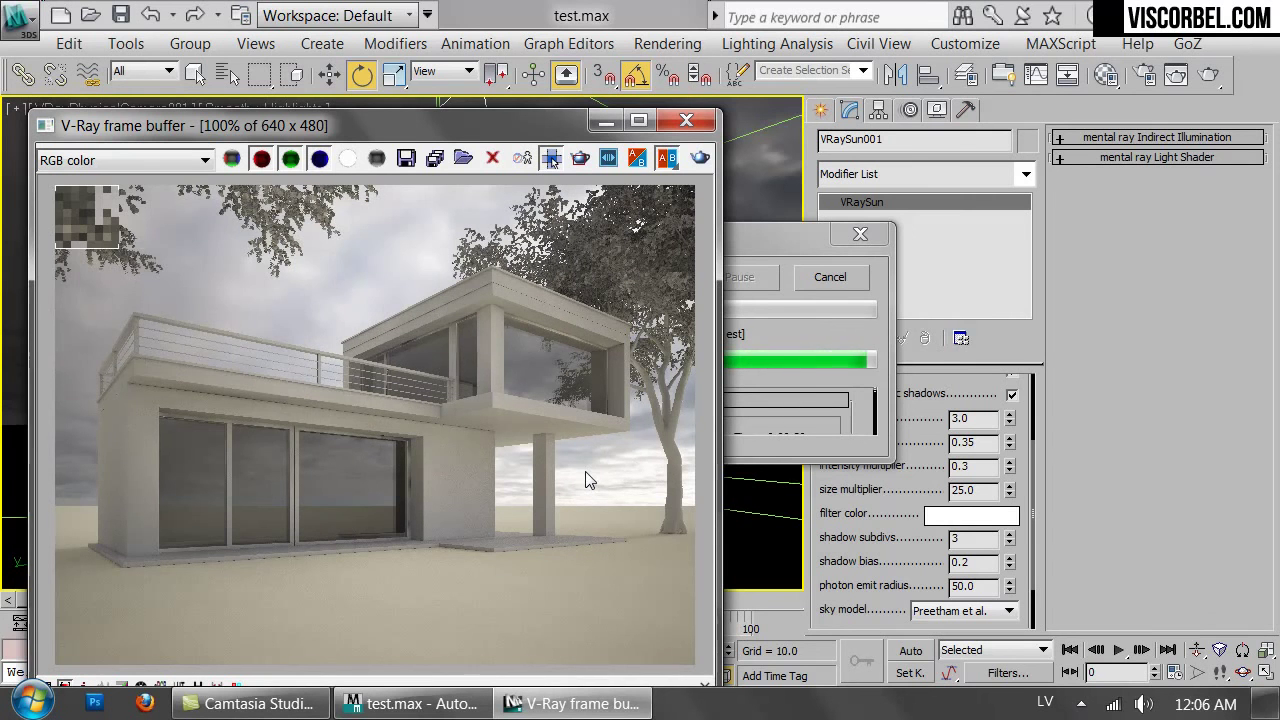
In the Top view, isolate and select the dome light VRayLight001.
{"action": "left_click", "coordinate": [687, 121]}
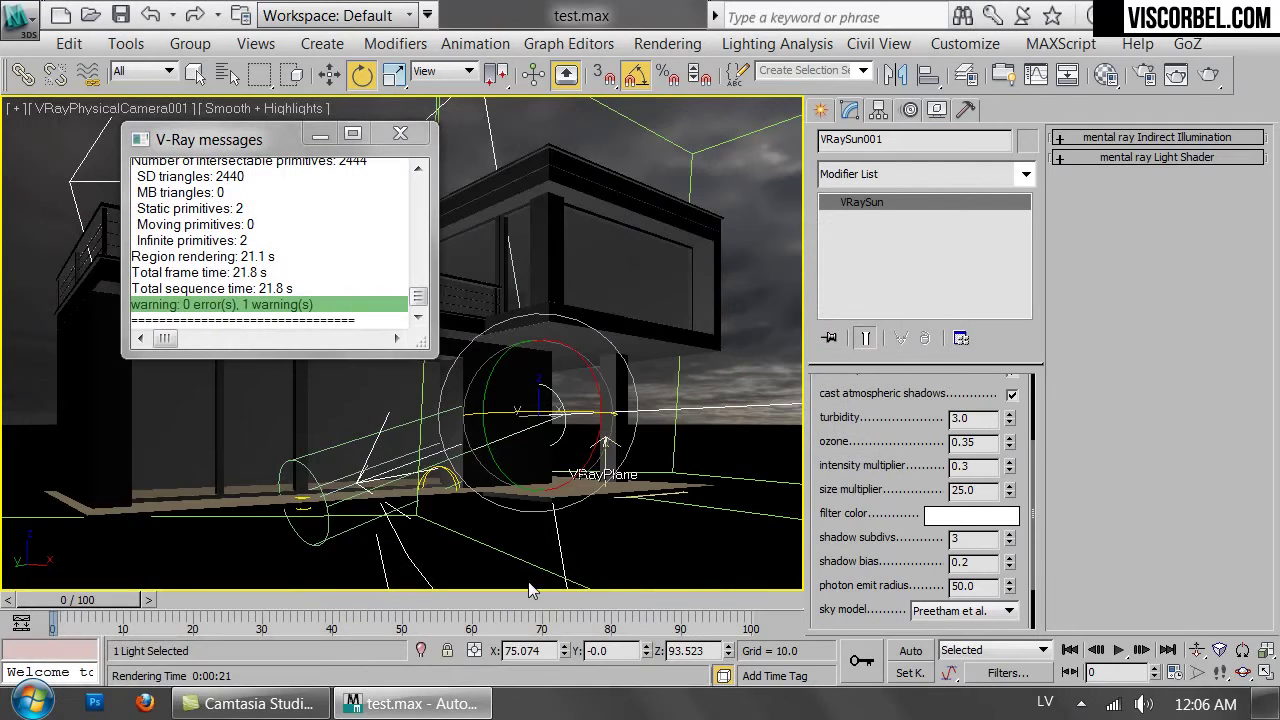
{"action": "key", "text": "t"}
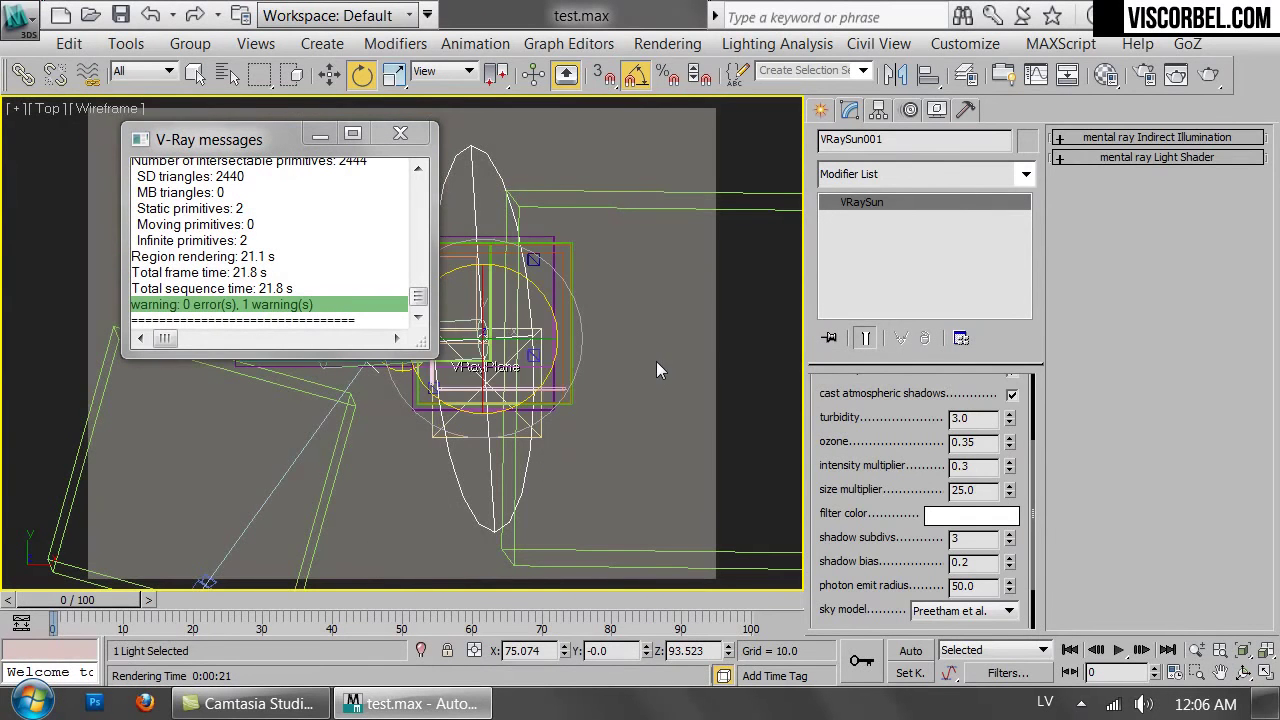
{"action": "left_click", "coordinate": [656, 370]}
{"action": "scroll", "coordinate": [523, 343], "scroll_direction": "up", "scroll_amount": 5}
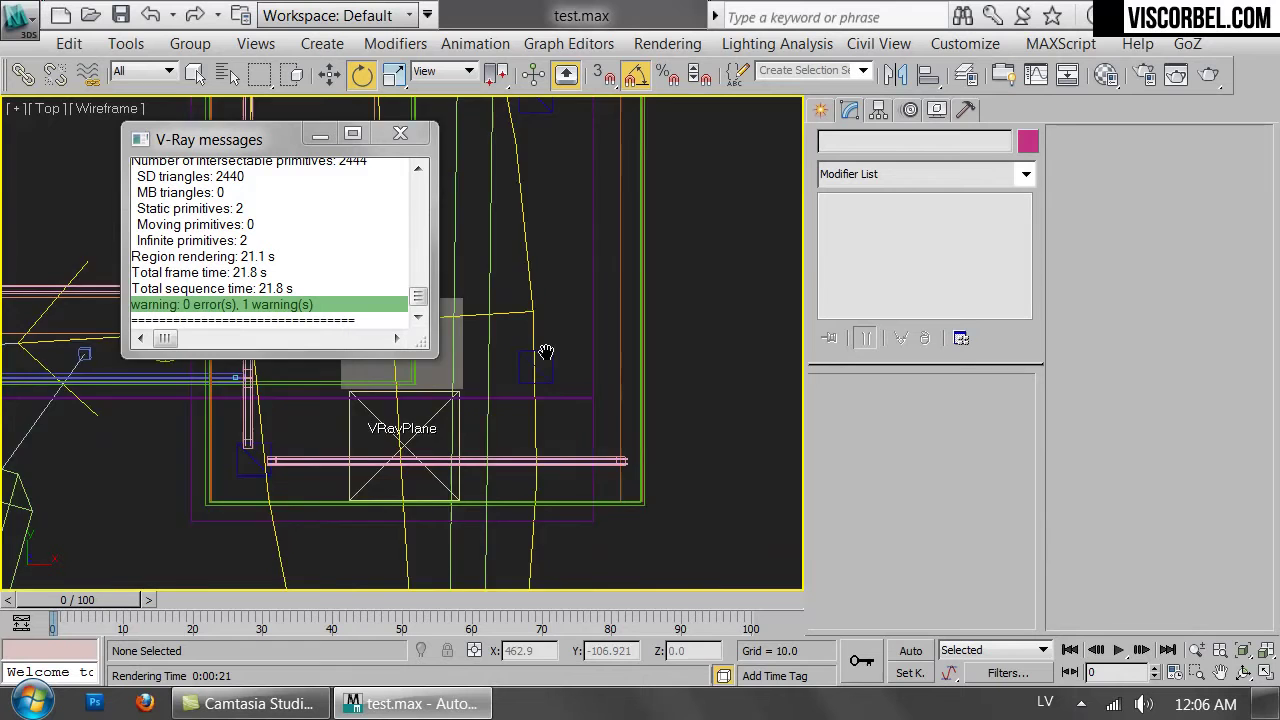
{"action": "scroll", "coordinate": [545, 352], "scroll_direction": "up", "scroll_amount": 5}
{"action": "middle_click_drag", "start_coordinate": [545, 352], "coordinate": [601, 480]}
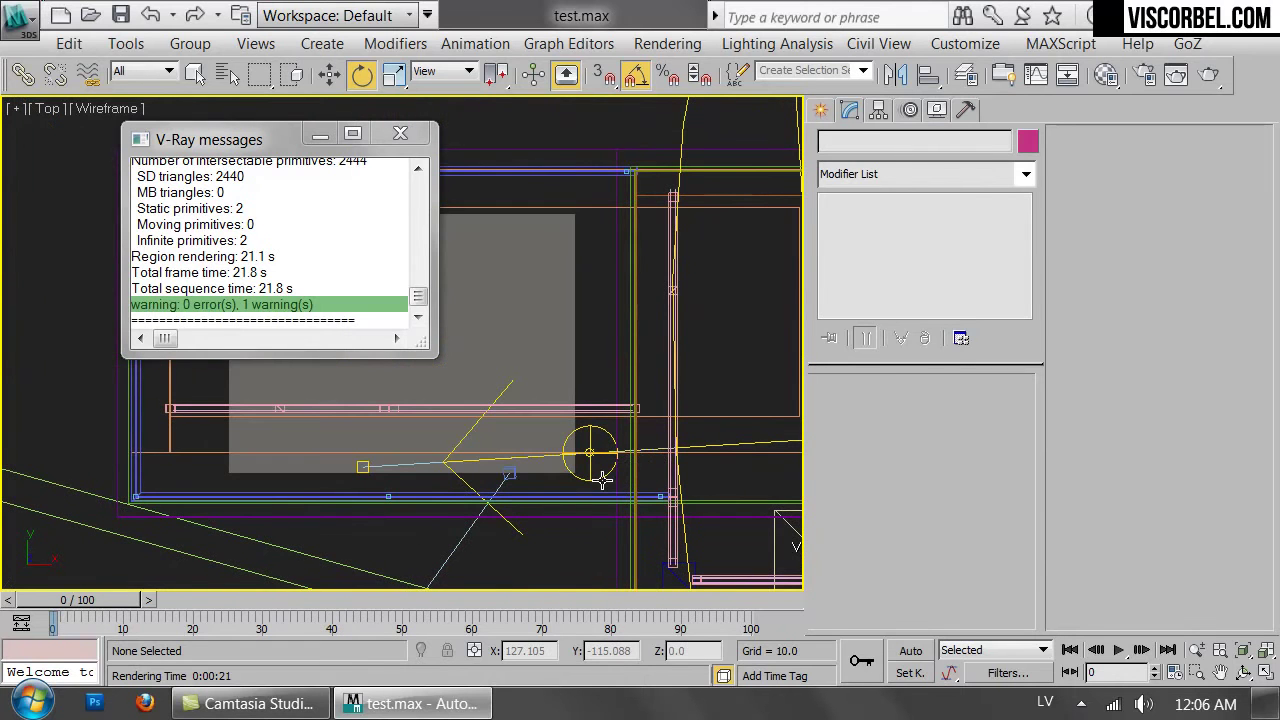
{"action": "left_click", "coordinate": [590, 458]}
{"action": "key", "text": "alt+q"}
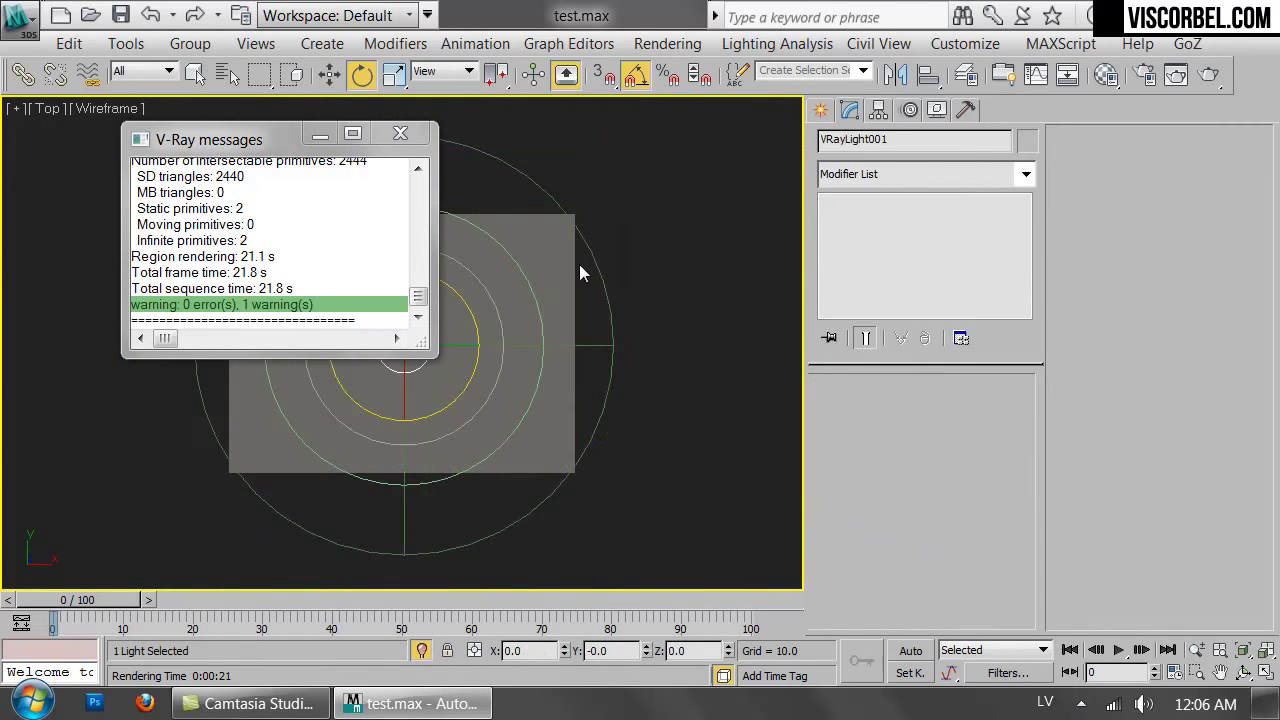
{"action": "left_click", "coordinate": [580, 273]}
{"action": "left_click", "coordinate": [400, 133]}
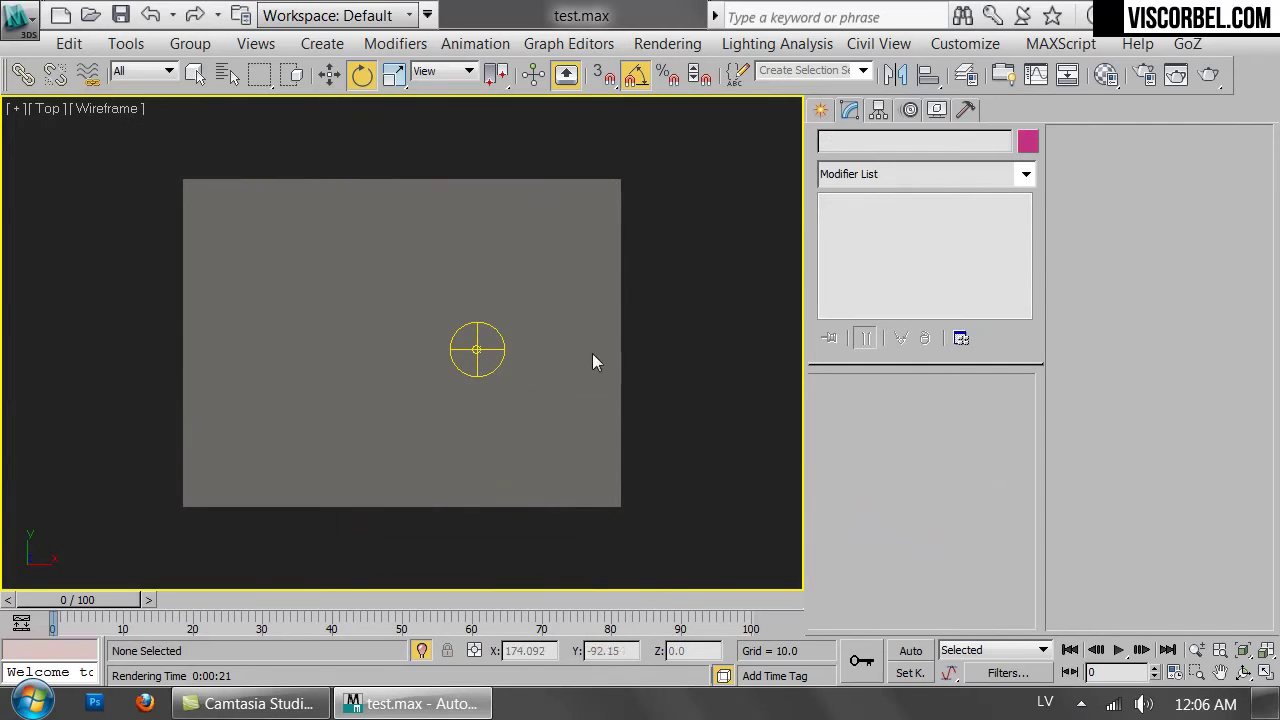
{"action": "left_click", "coordinate": [460, 346]}
Wire the dome light's Z Rotation to its HDRI Texture horizontalRotation.
{"action": "right_click", "coordinate": [494, 355]}
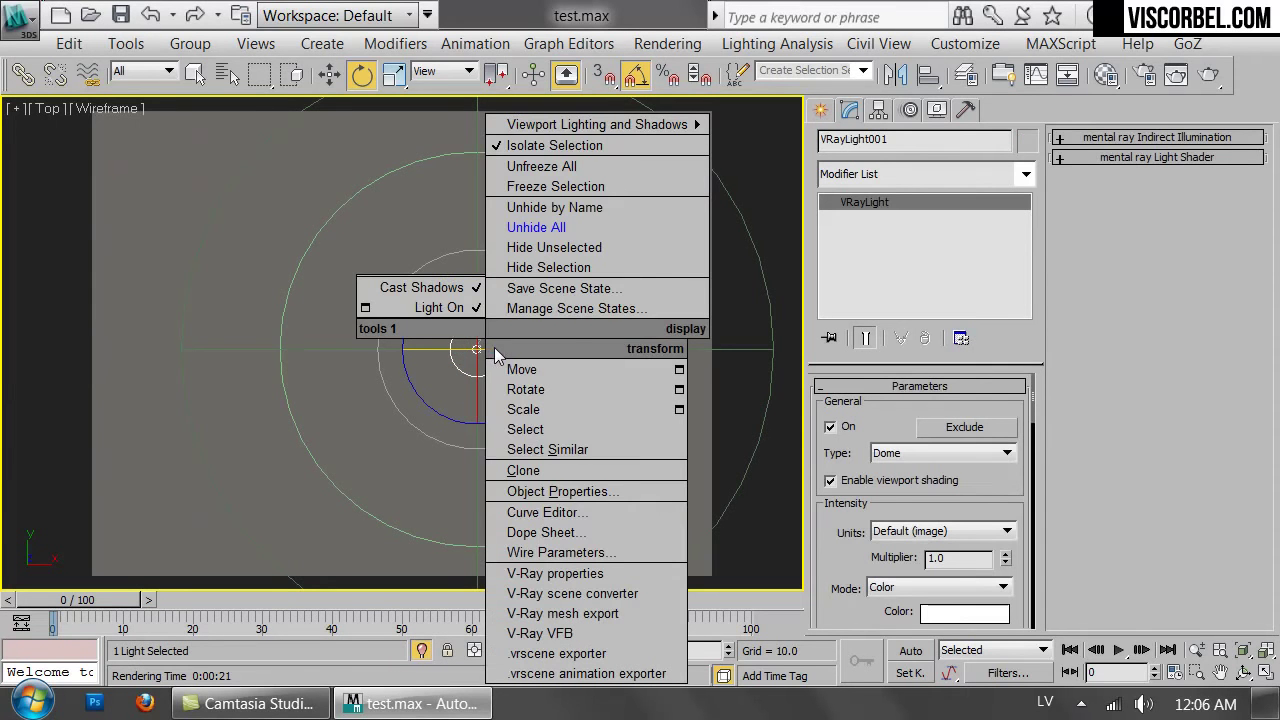
{"action": "left_click", "coordinate": [553, 553]}
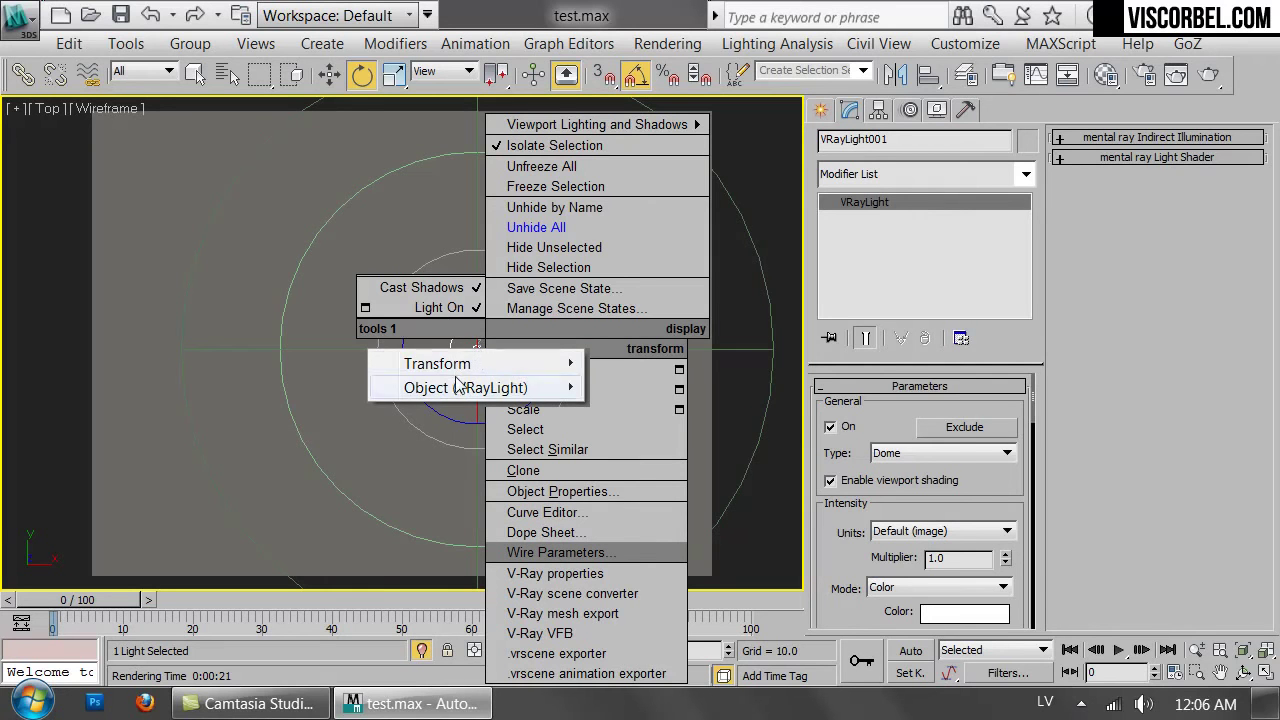
{"action": "mouse_move", "coordinate": [440, 364]}
{"action": "mouse_move", "coordinate": [313, 388]}
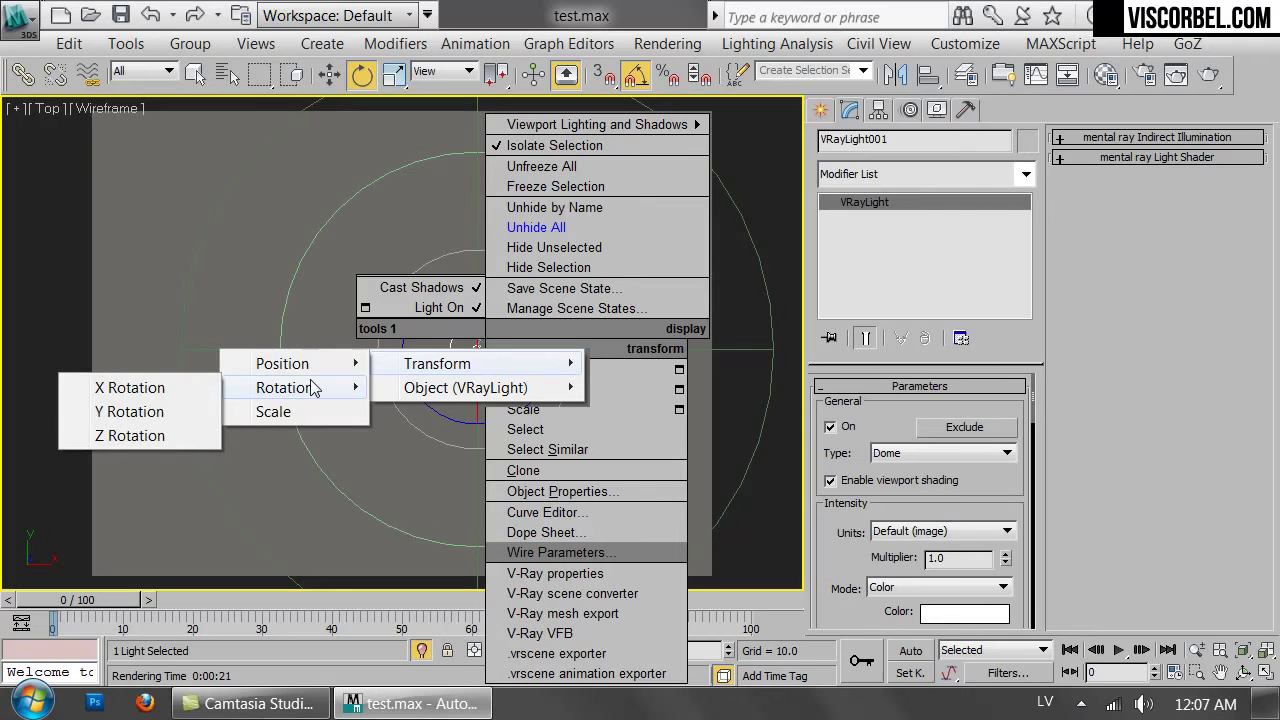
{"action": "left_click", "coordinate": [130, 436]}
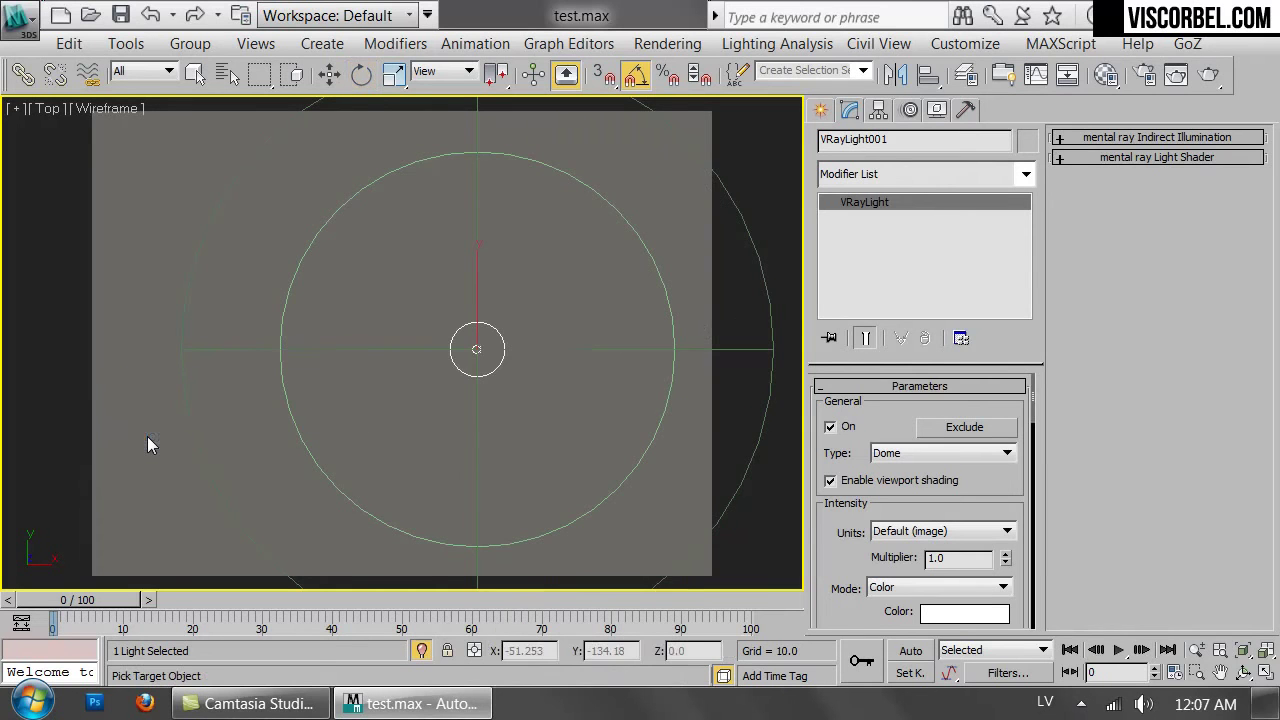
{"action": "left_click", "coordinate": [494, 373]}
{"action": "mouse_move", "coordinate": [510, 414]}
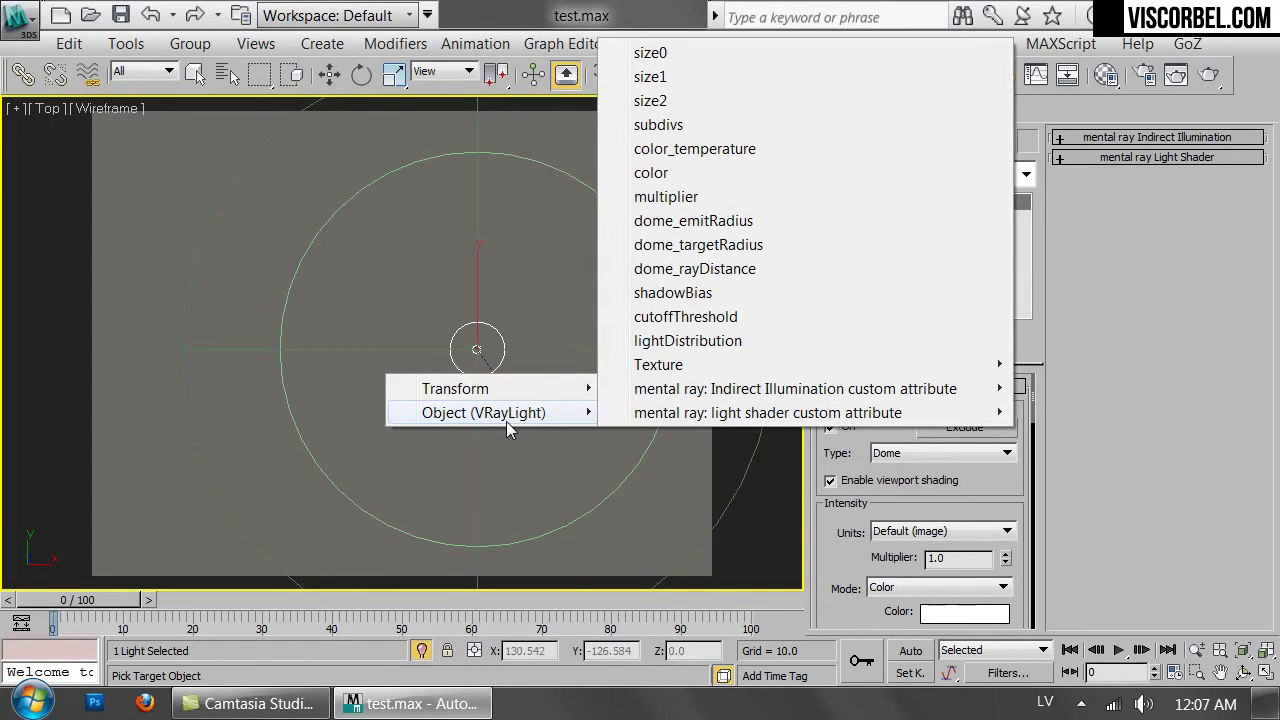
{"action": "mouse_move", "coordinate": [716, 374]}
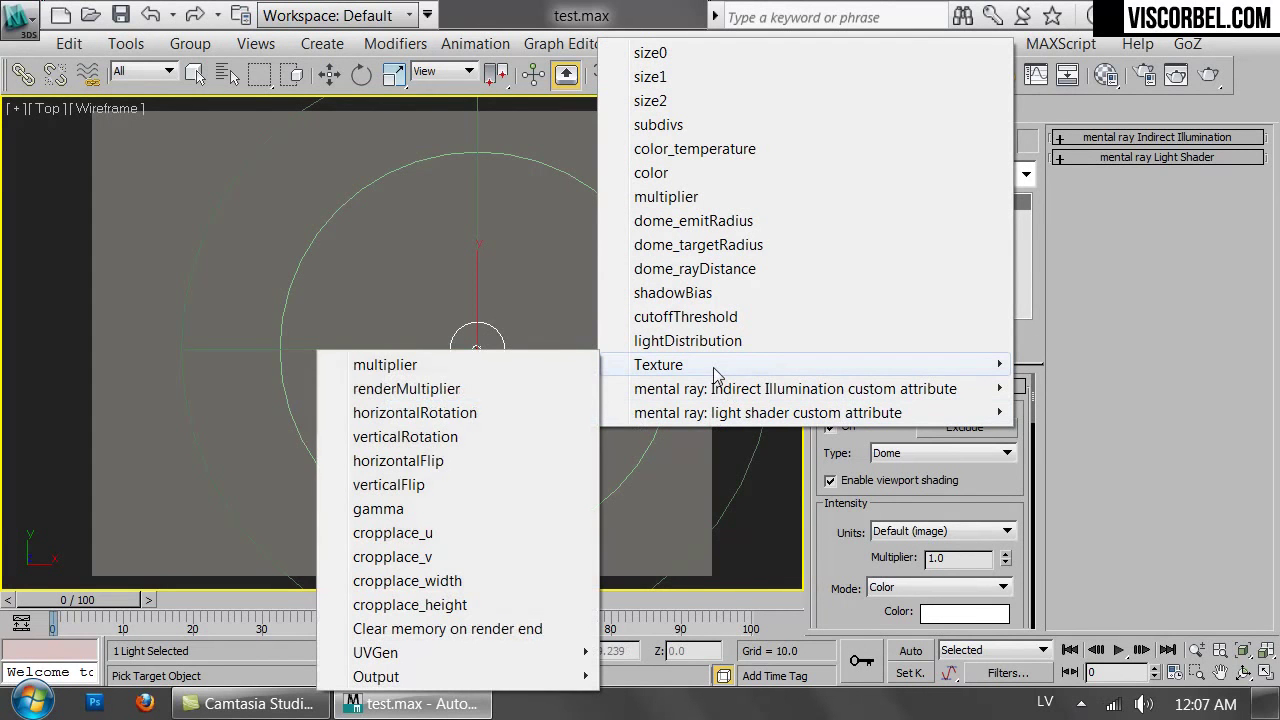
{"action": "left_click", "coordinate": [453, 414]}
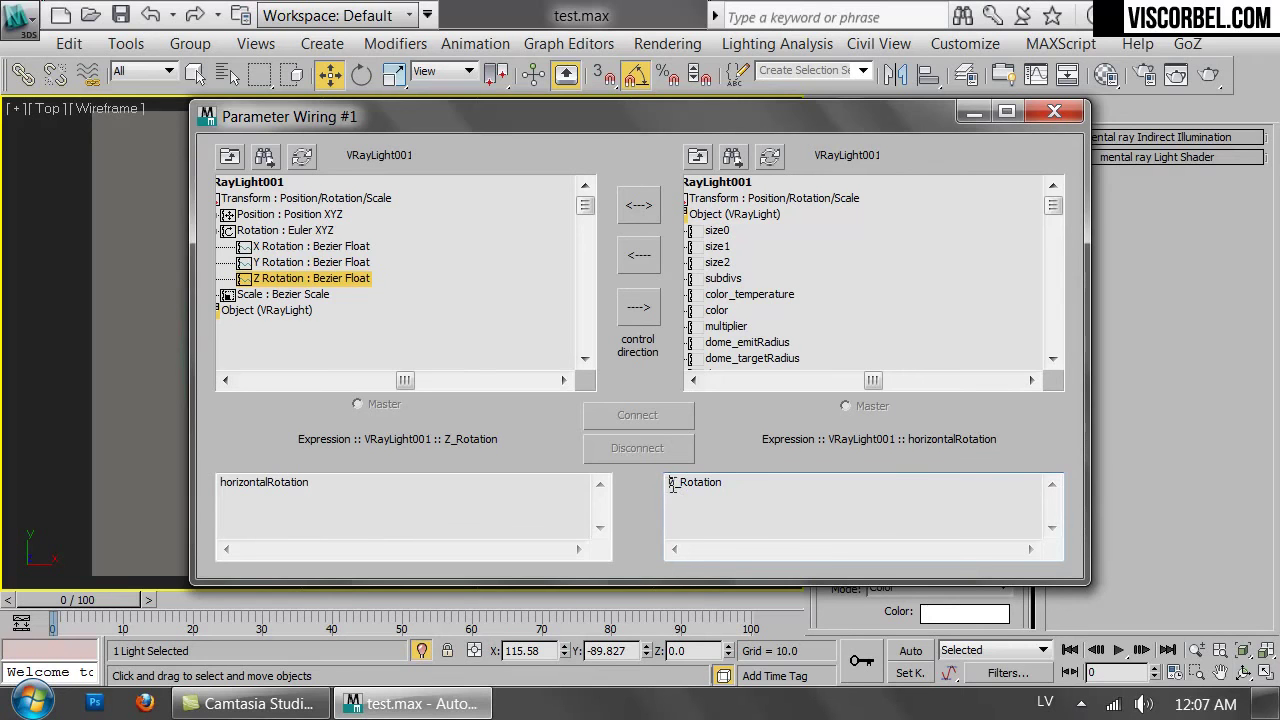
Connect a one-way wire so -Z_Rotation drives the HDRI horizontalRotation.
{"action": "type", "text": "-"}
{"action": "left_click", "coordinate": [639, 310]}
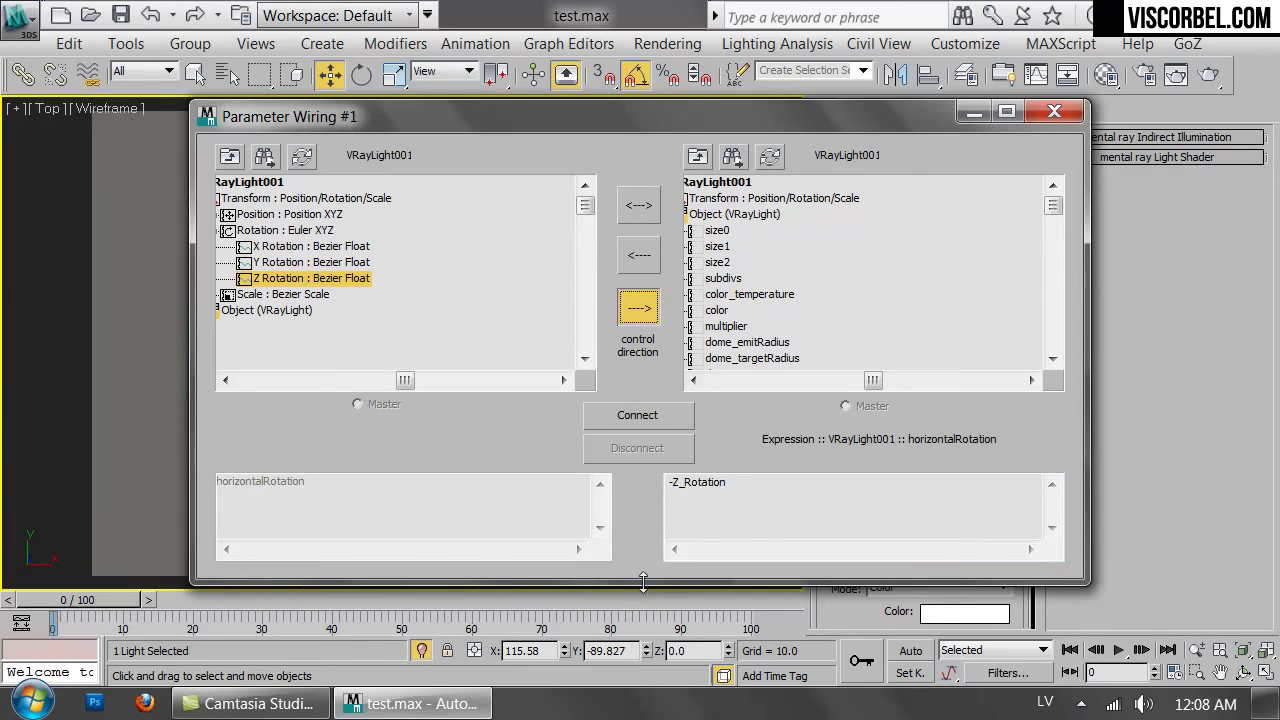
{"action": "left_click", "coordinate": [633, 417]}
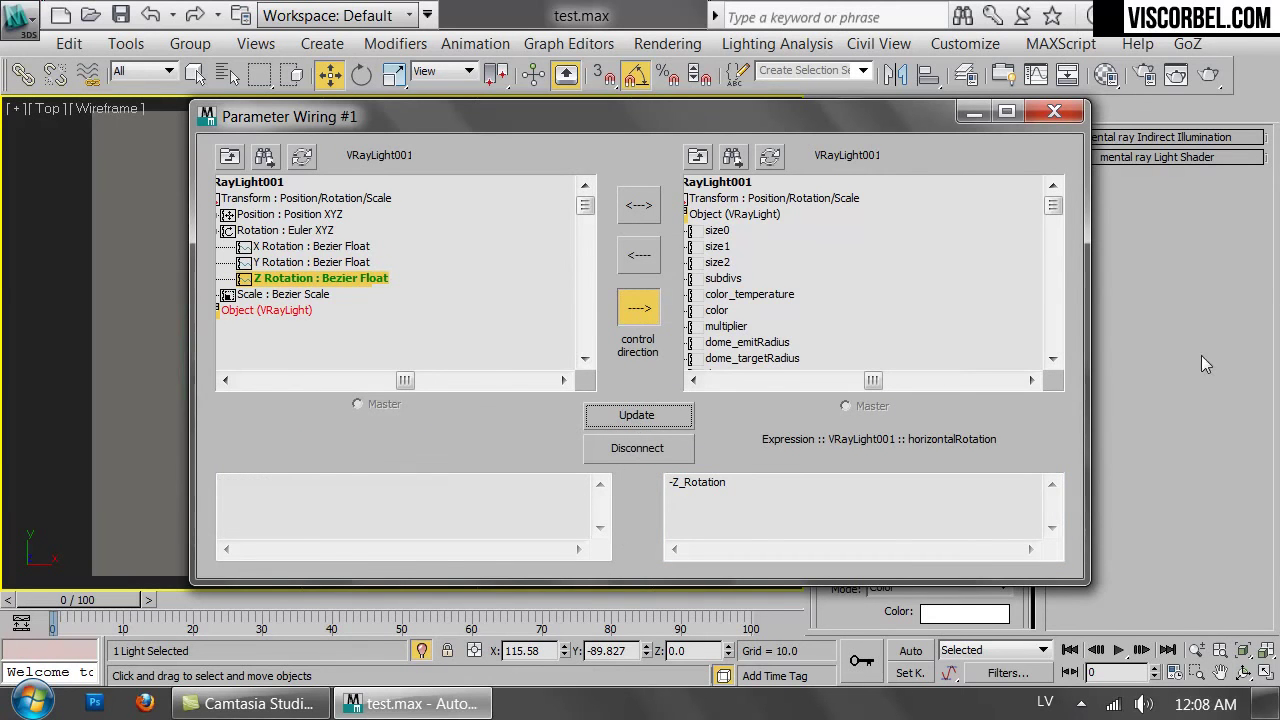
{"action": "left_click", "coordinate": [1054, 111]}
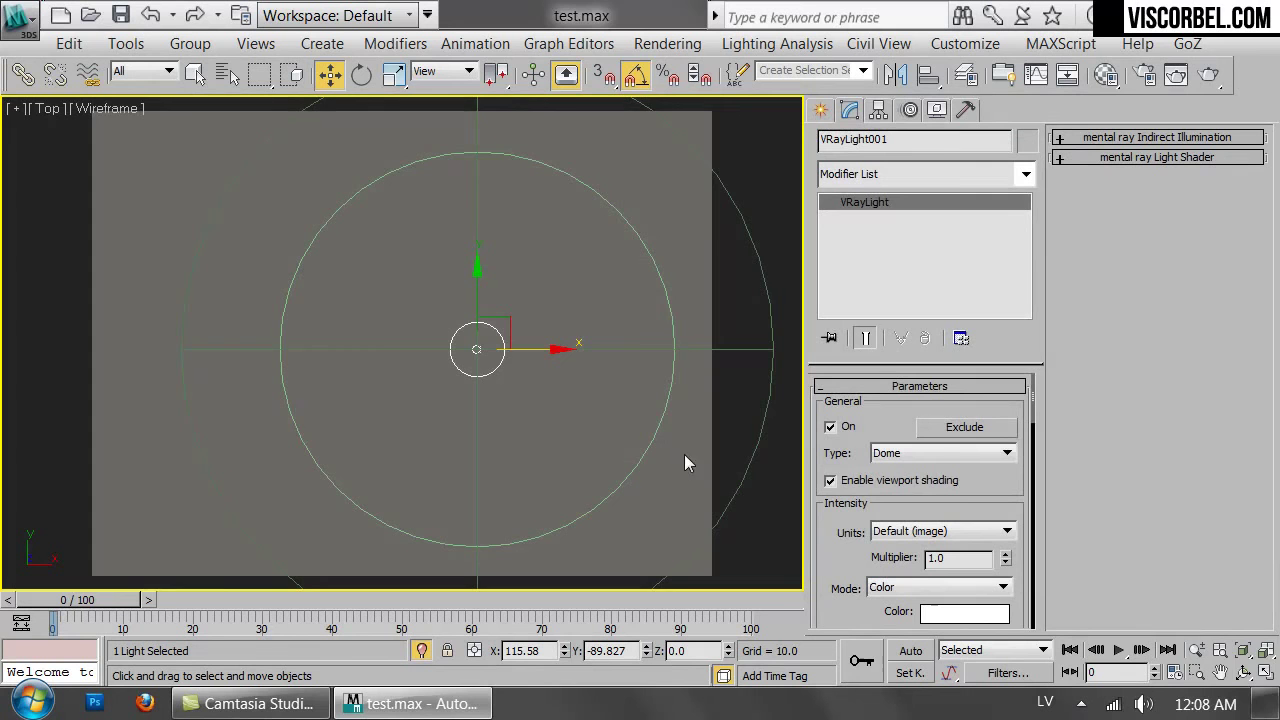
In the camera view, rotate the dome light around Z to turn the HDRI sky.
{"action": "key", "text": "c"}
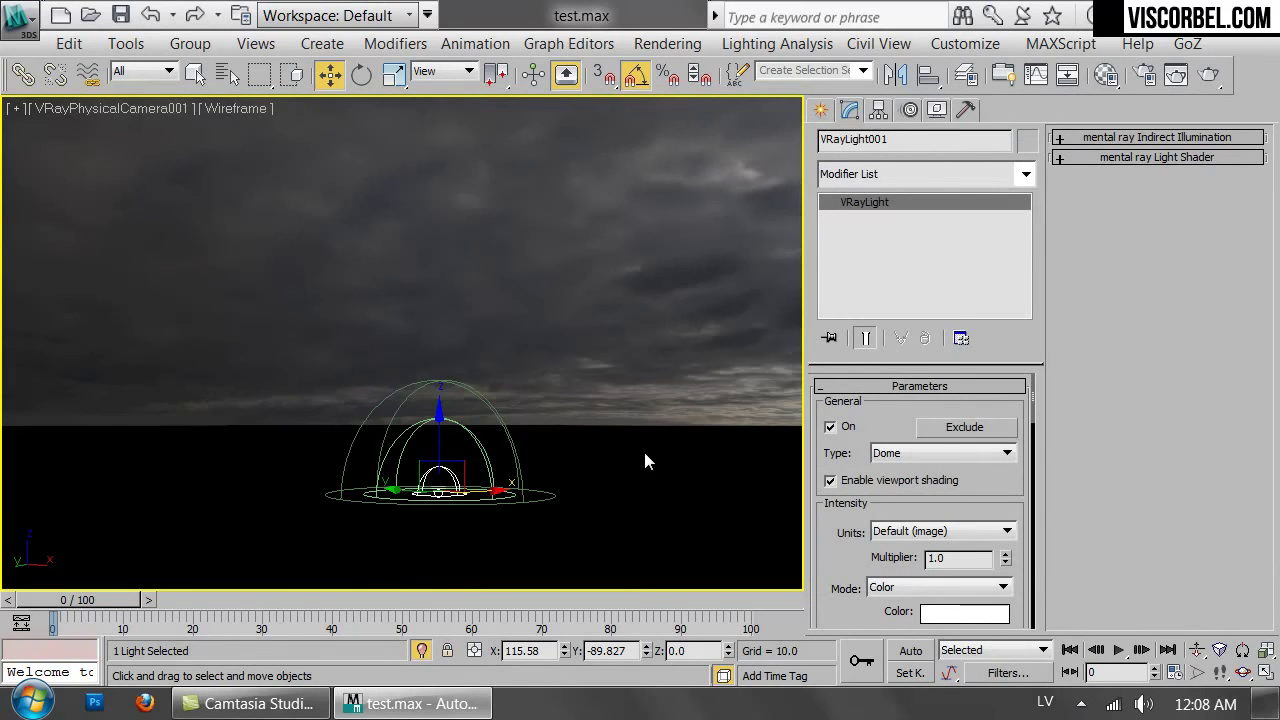
{"action": "key", "text": "e"}
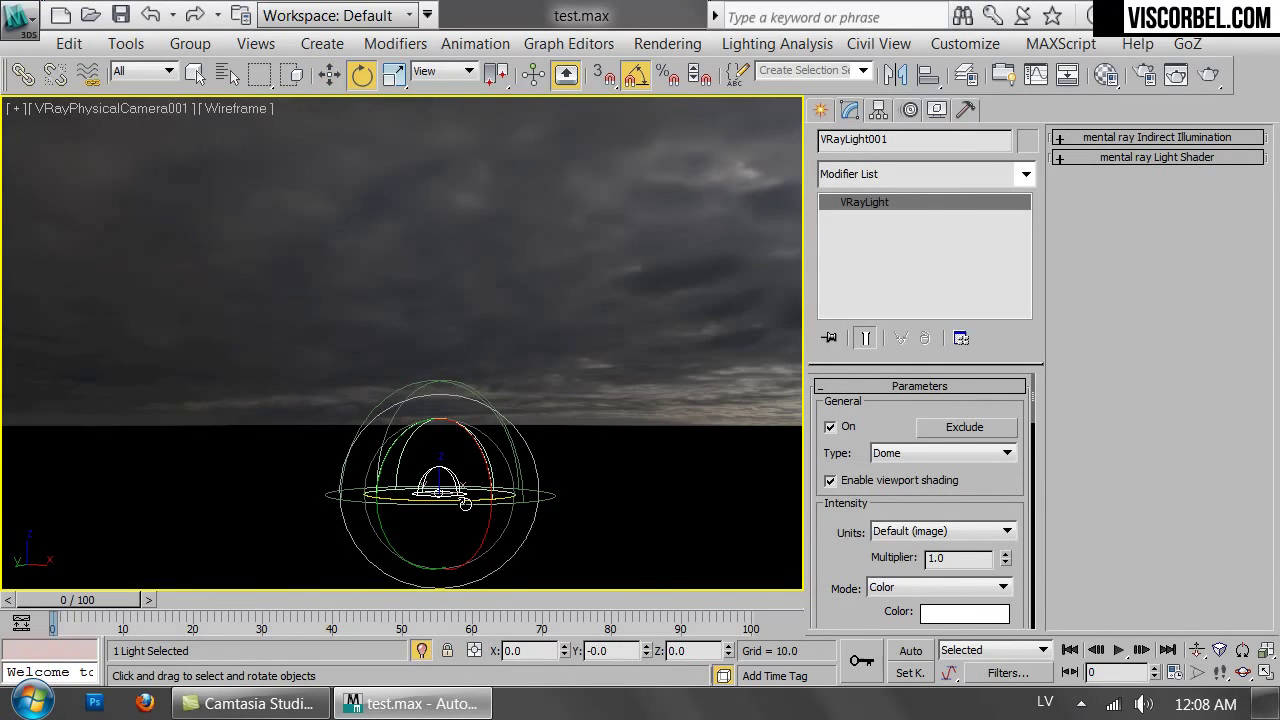
{"action": "left_click_drag", "start_coordinate": [505, 503], "coordinate": [539, 452]}
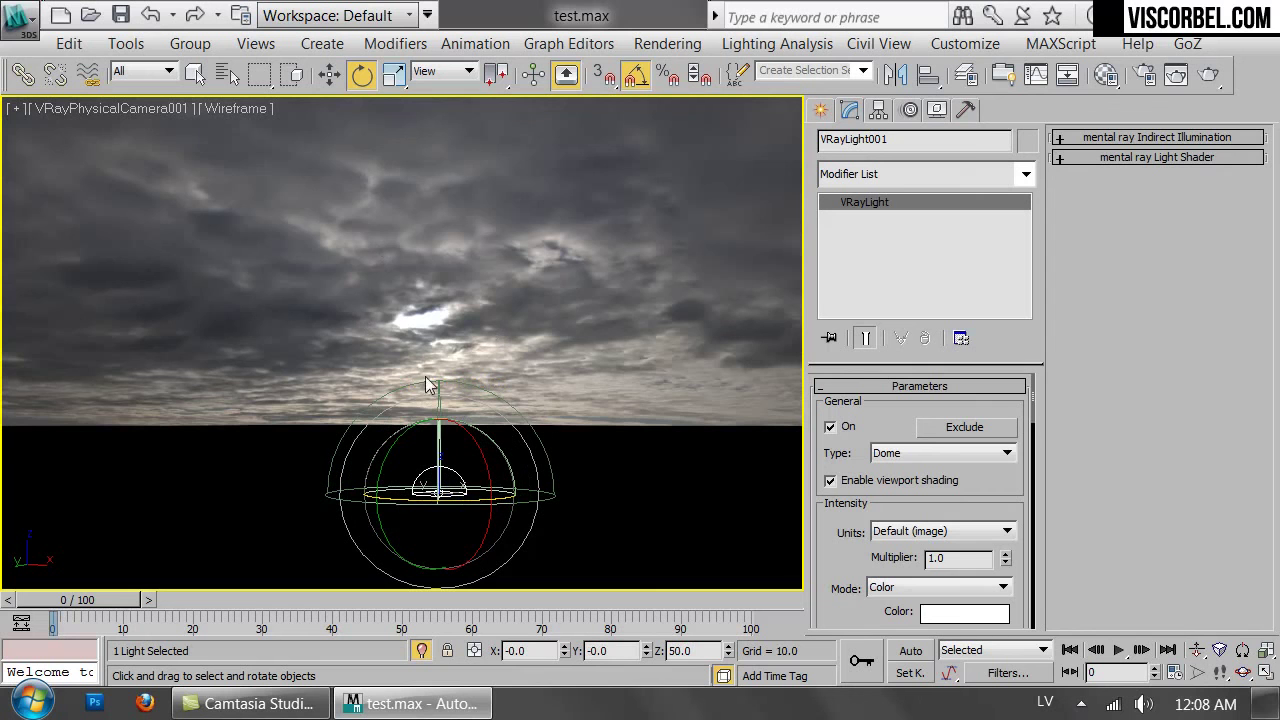
{"action": "left_click_drag", "start_coordinate": [476, 503], "coordinate": [265, 512]}
Unhide all the building geometry and adjust the dome's Z rotation to 80.
{"action": "right_click", "coordinate": [636, 338]}
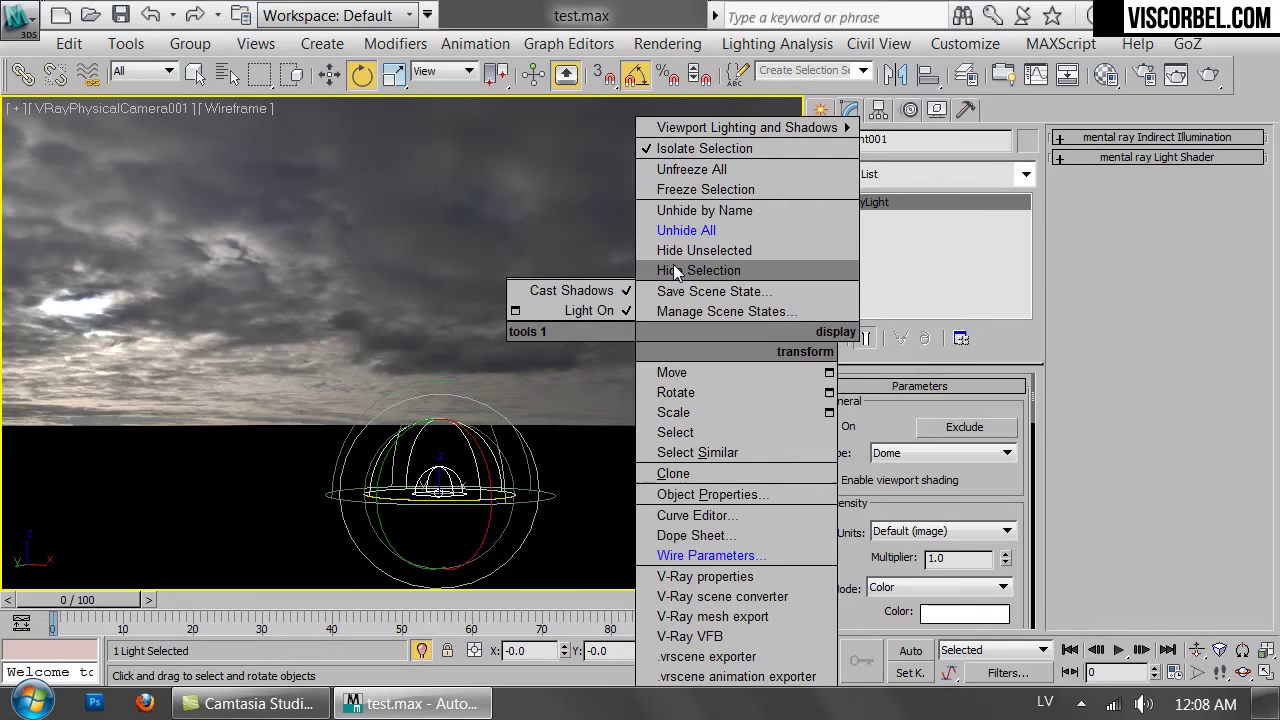
{"action": "left_click", "coordinate": [690, 229]}
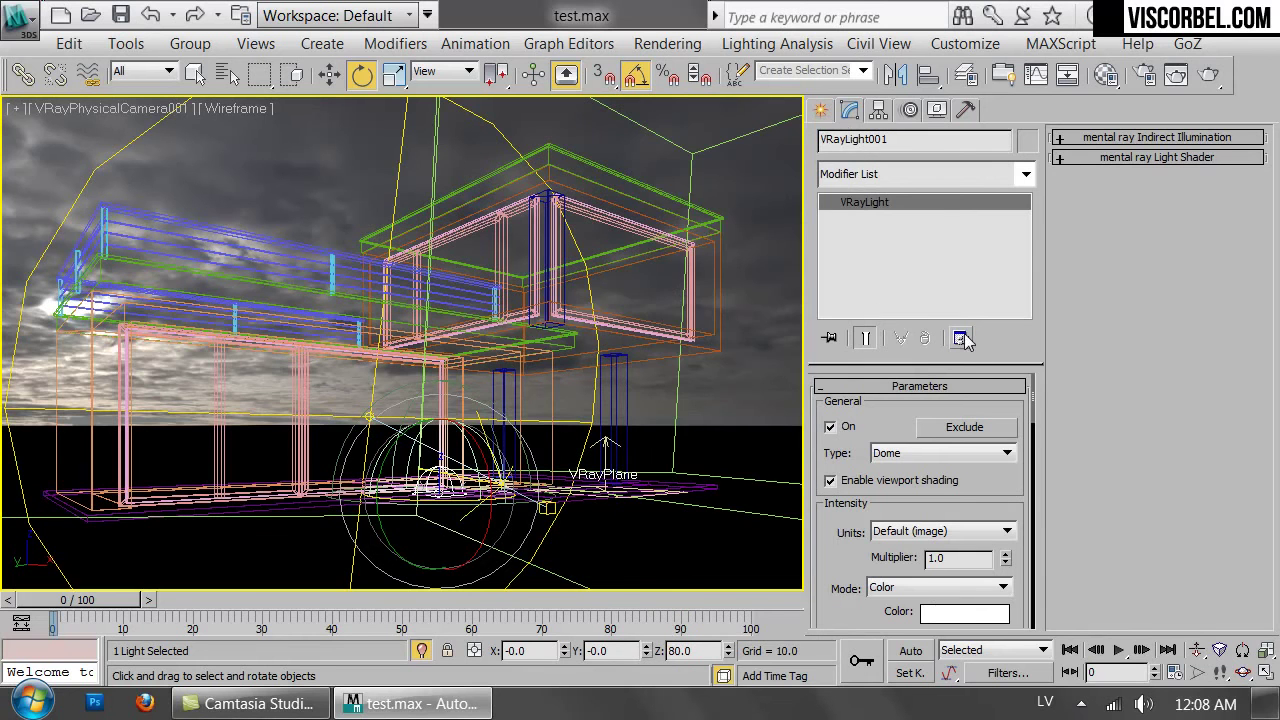
{"action": "left_click", "coordinate": [652, 45]}
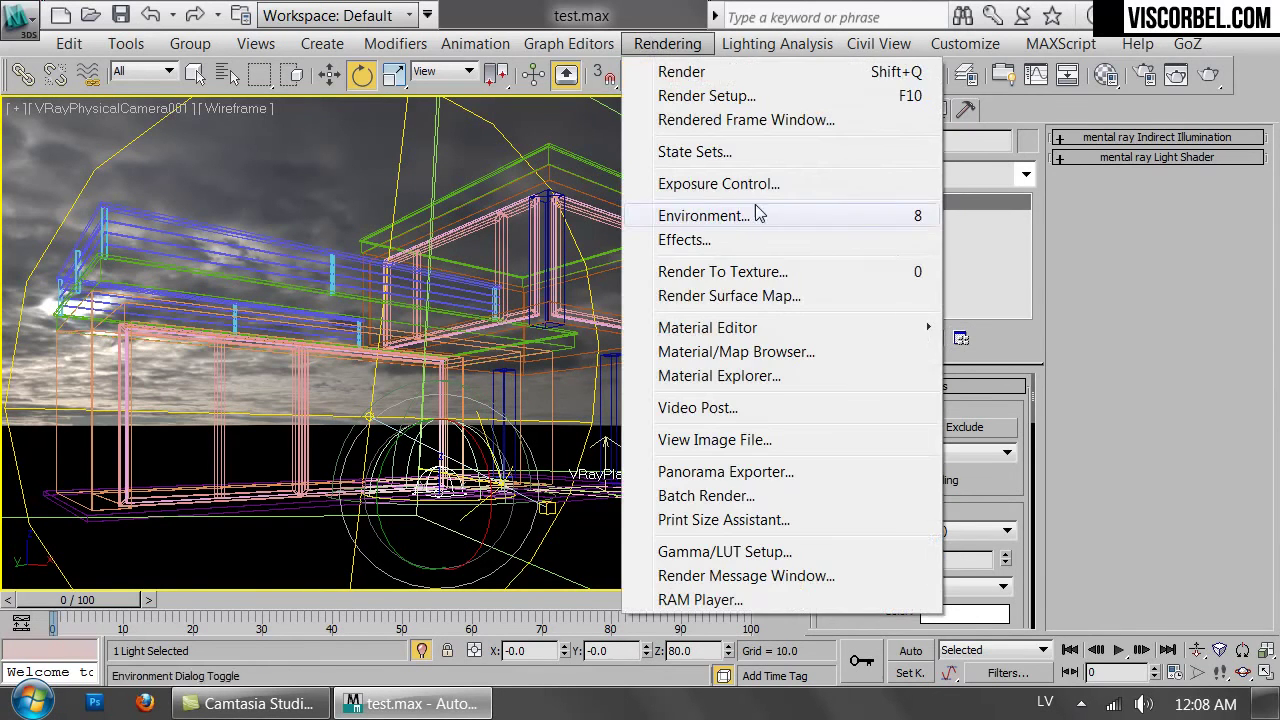
{"action": "left_click", "coordinate": [1061, 44]}
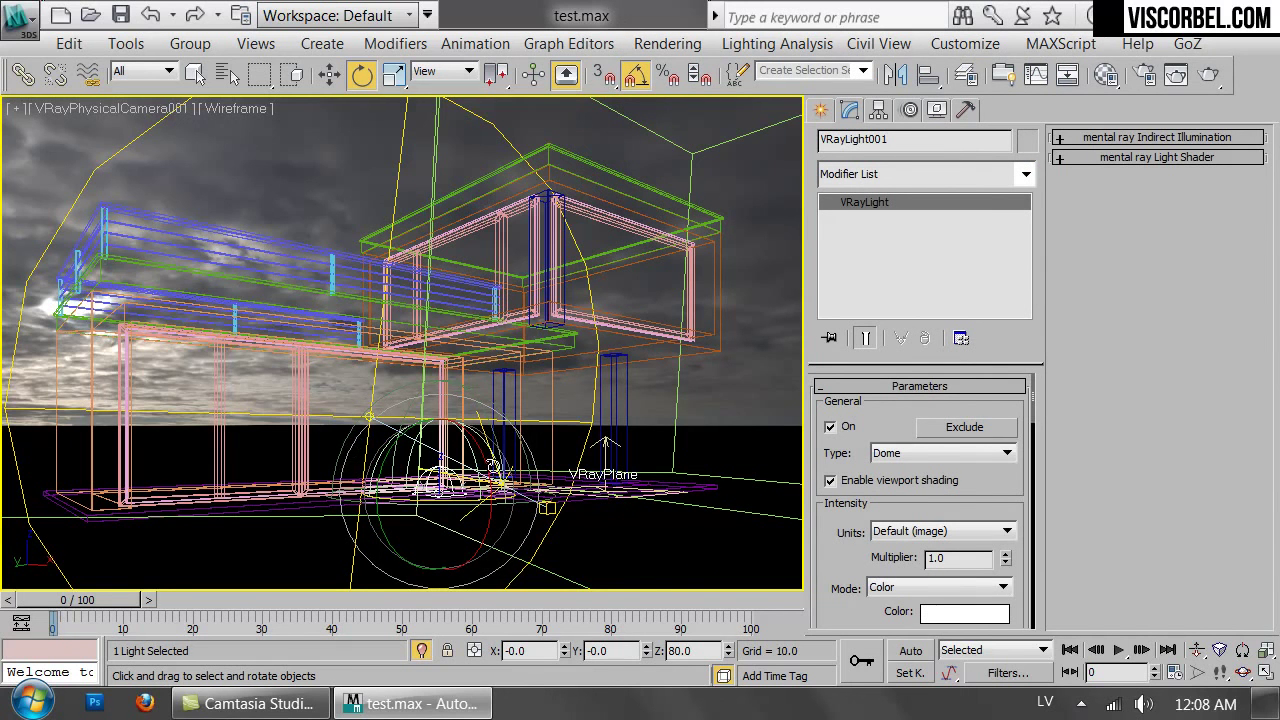
{"action": "mouse_move", "coordinate": [458, 506]}
{"action": "left_mouse_down"}
{"action": "mouse_move", "coordinate": [286, 507]}
{"action": "mouse_move", "coordinate": [463, 500]}
{"action": "mouse_move", "coordinate": [458, 511]}
{"action": "left_mouse_up"}
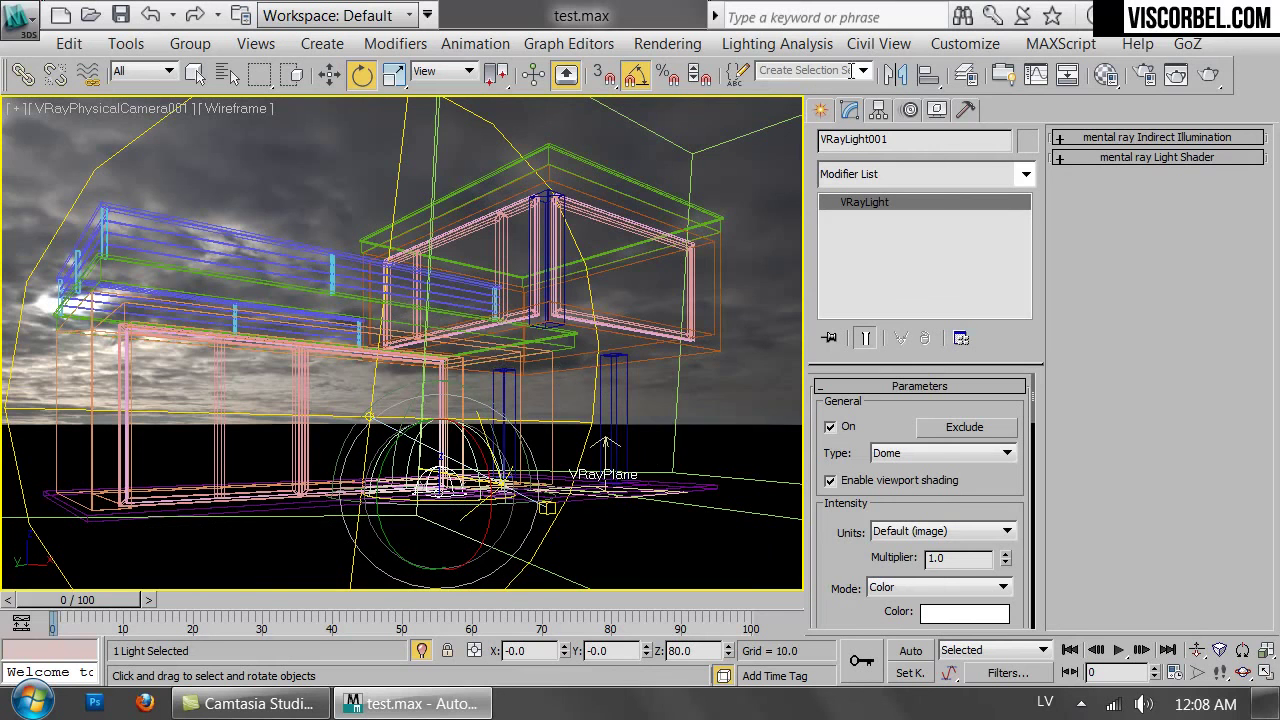
Check the Environment settings, then set the dome light Texture Resolution to 2048.
{"action": "left_click", "coordinate": [667, 43]}
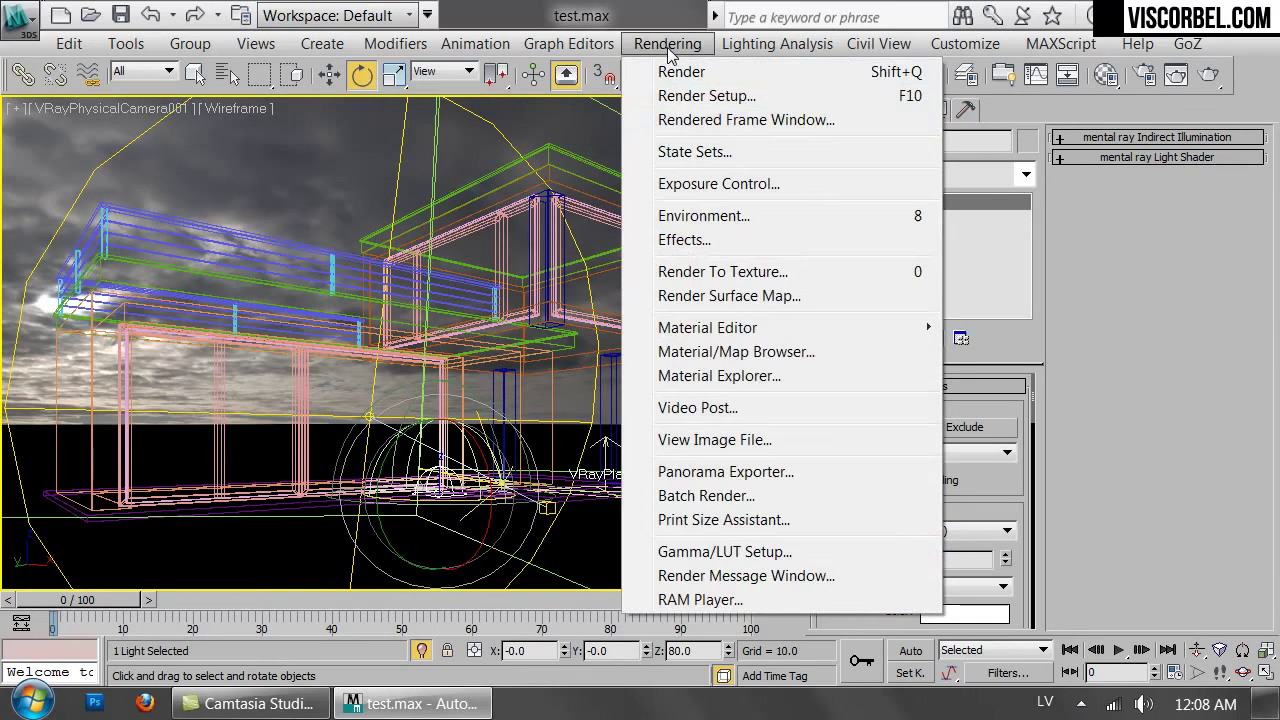
{"action": "left_click", "coordinate": [684, 214]}
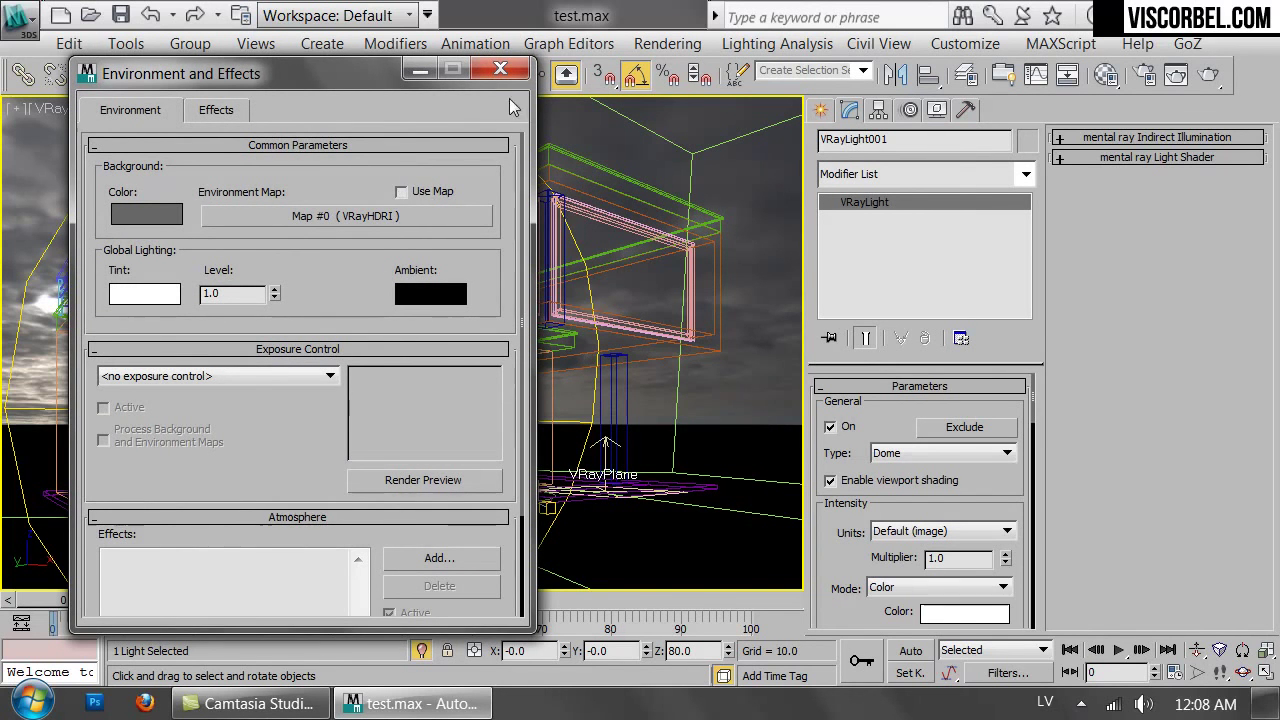
{"action": "left_click", "coordinate": [500, 68]}
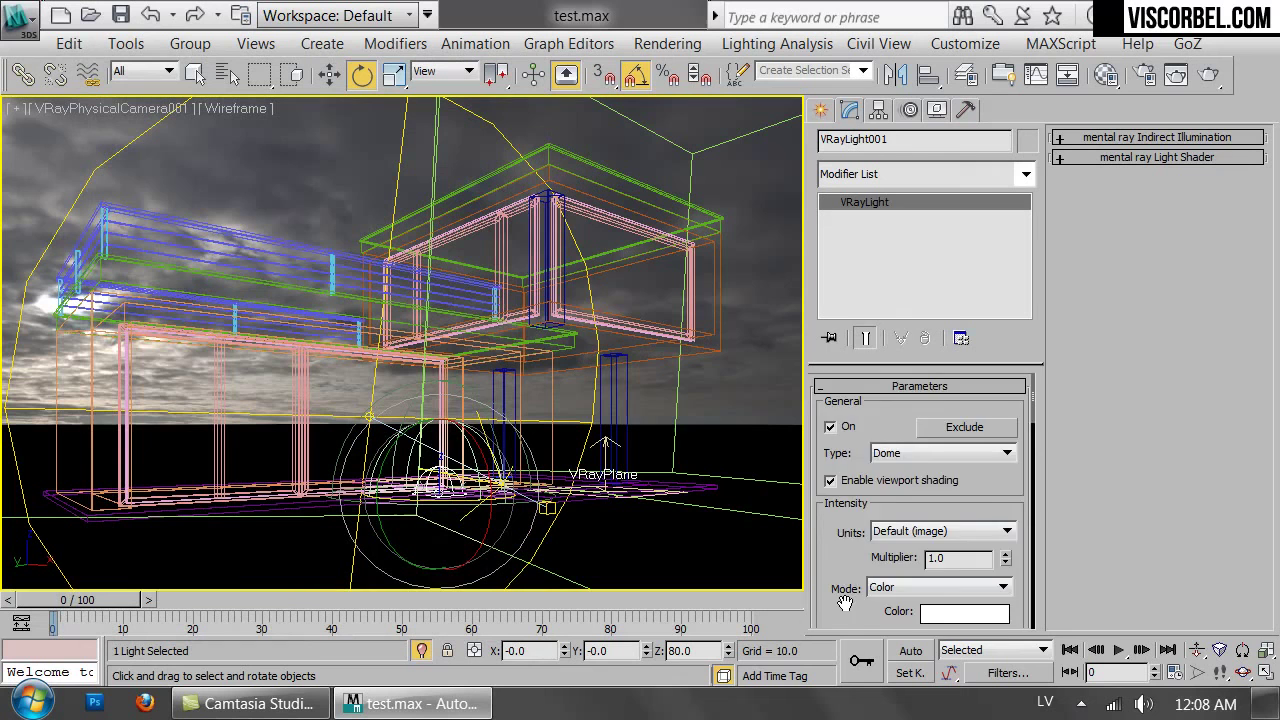
{"action": "scroll", "coordinate": [845, 601], "scroll_direction": "down", "scroll_amount": 10}
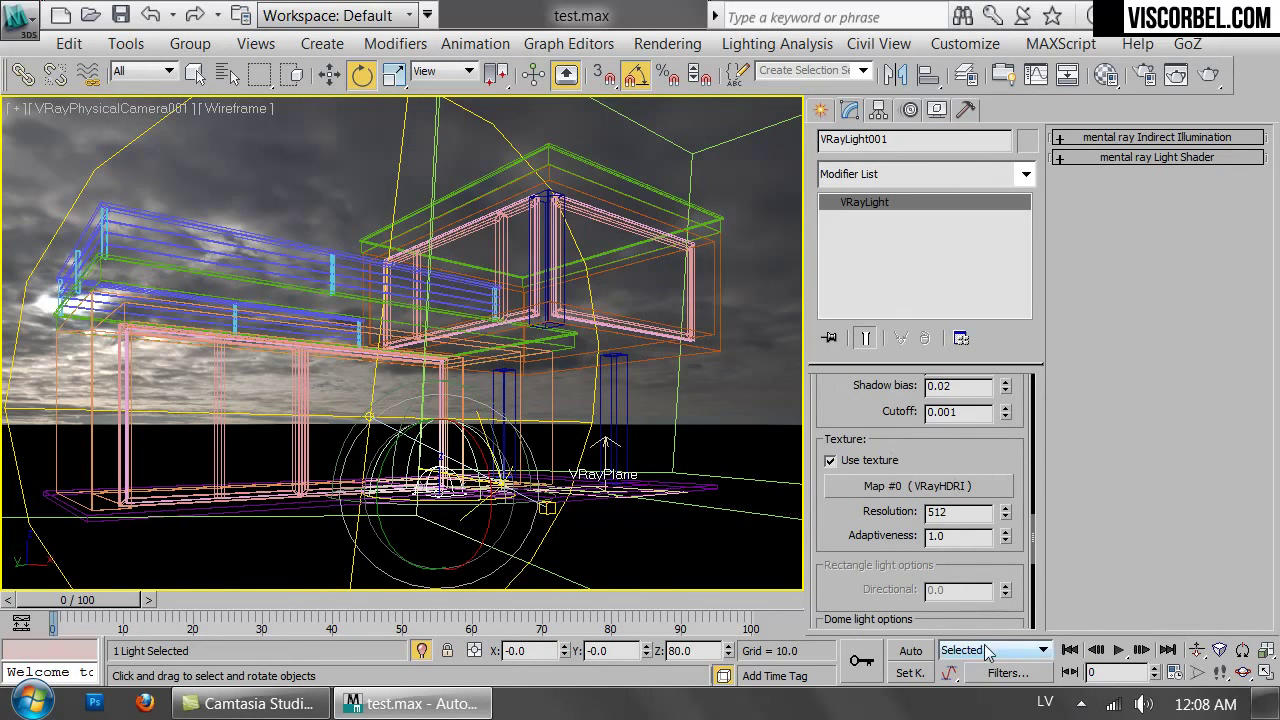
{"action": "double_click", "coordinate": [957, 511]}
{"action": "type", "text": "2048"}
{"action": "key", "text": "Return"}
Rotate the dome light to a new sky angle and render the camera view.
{"action": "scroll", "coordinate": [990, 467], "scroll_direction": "up", "scroll_amount": 4}
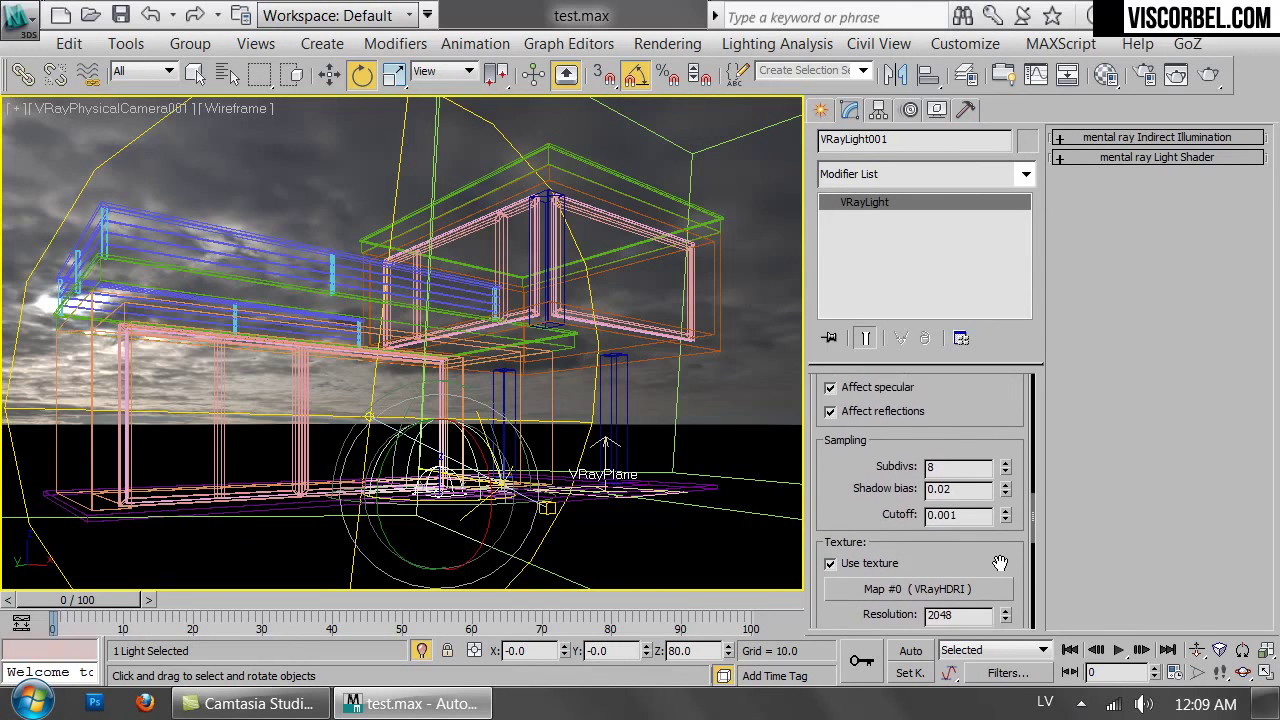
{"action": "scroll", "coordinate": [975, 450], "scroll_direction": "down", "scroll_amount": 3}
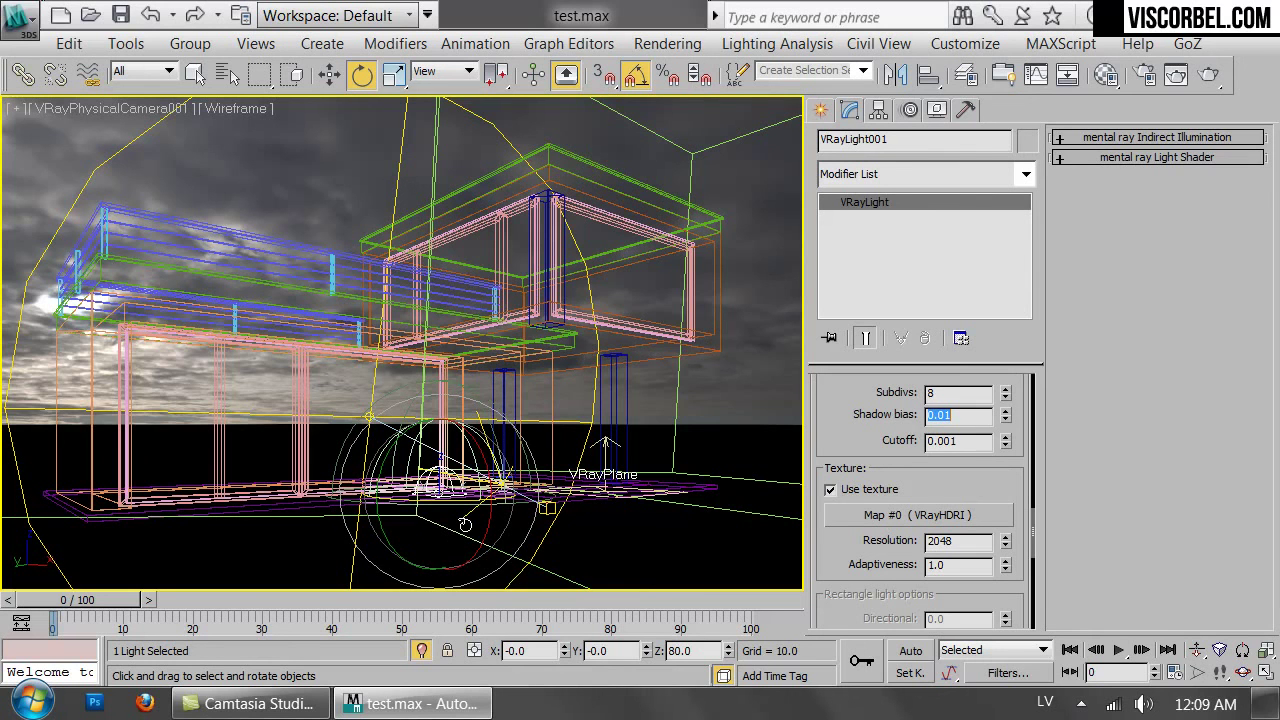
{"action": "left_click_drag", "start_coordinate": [437, 500], "coordinate": [537, 510]}
{"action": "scroll", "coordinate": [1000, 490], "scroll_direction": "down", "scroll_amount": 3}
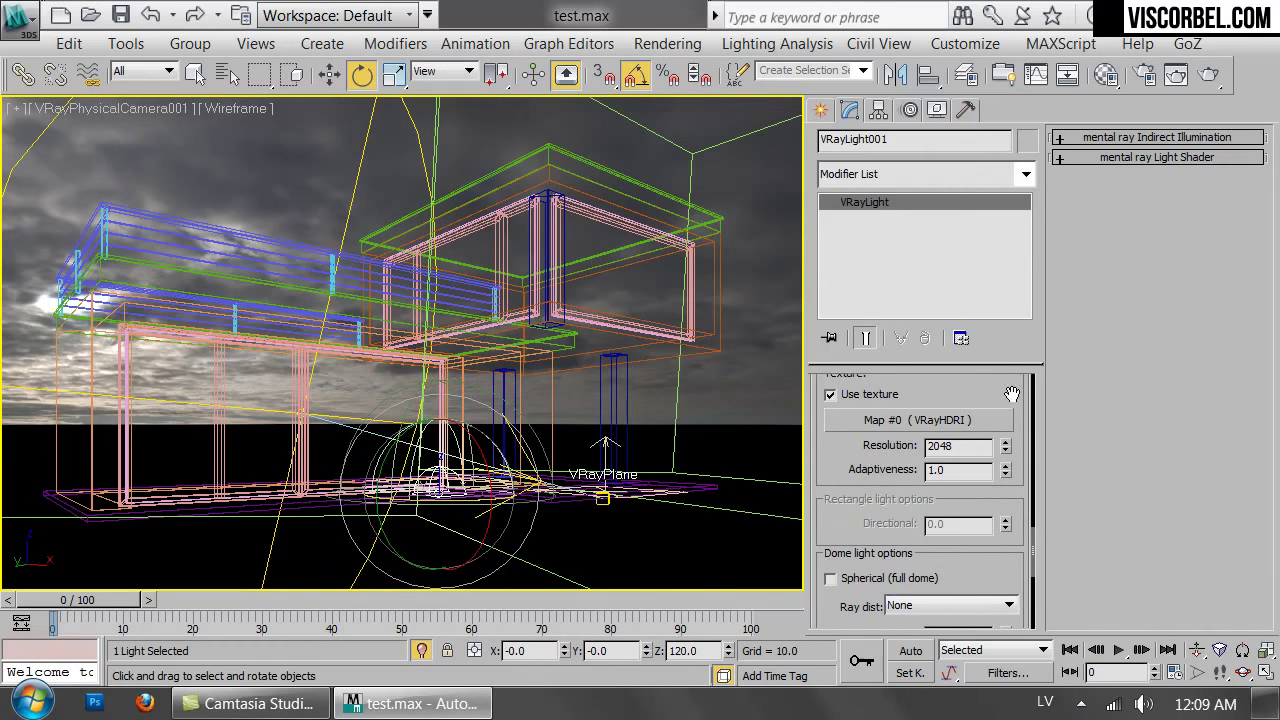
{"action": "left_click", "coordinate": [1207, 78]}
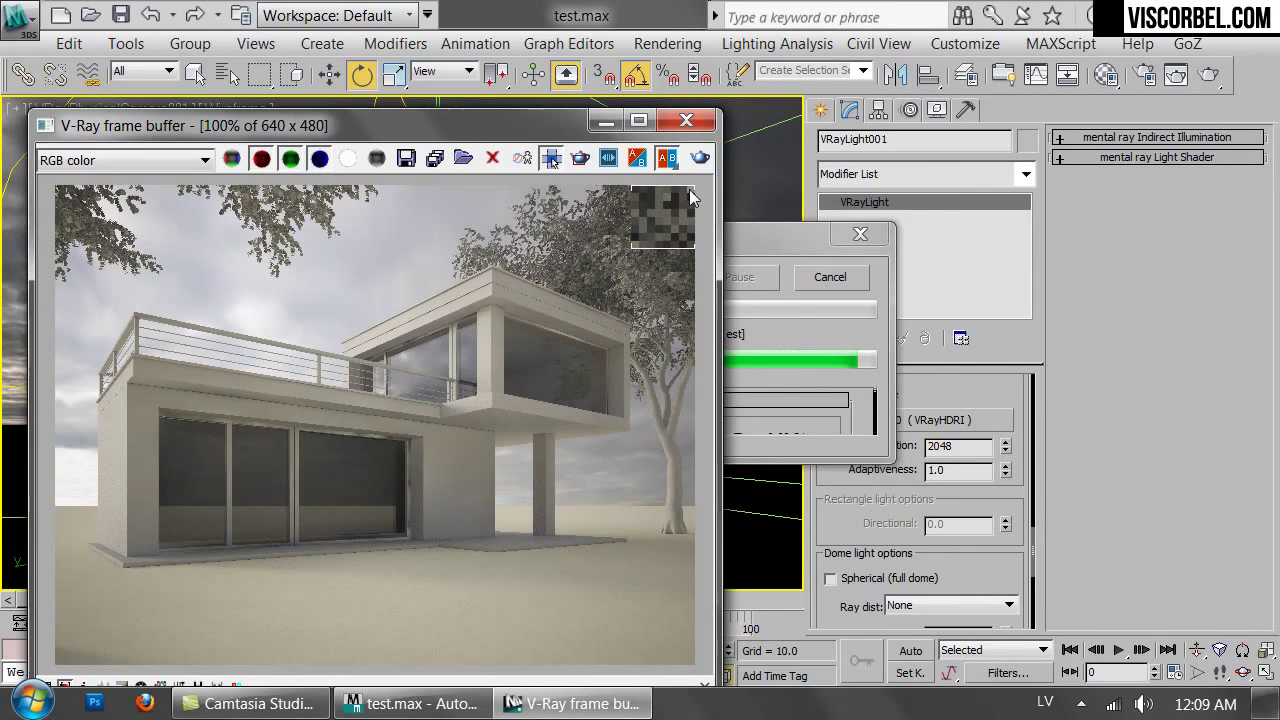
Rotate the dome light to a Z rotation of -85 and re-render the camera view.
{"action": "left_click", "coordinate": [686, 122]}
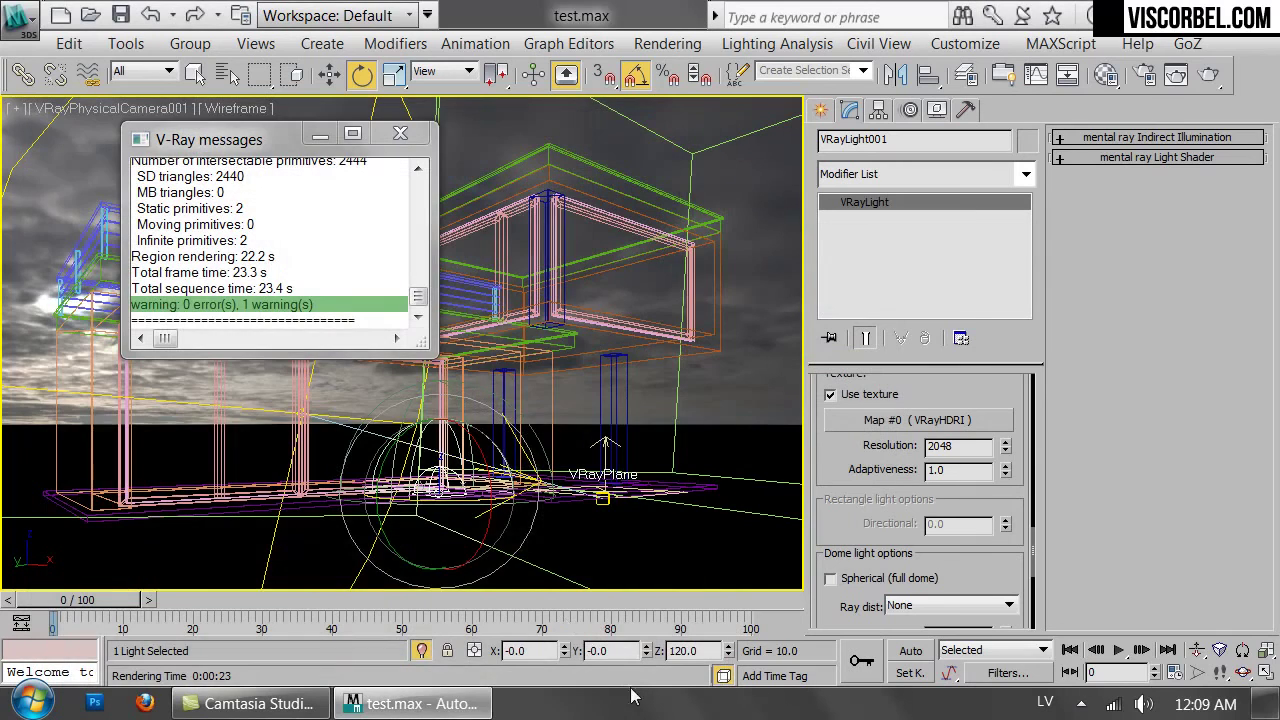
{"action": "left_click_drag", "start_coordinate": [438, 500], "coordinate": [233, 523]}
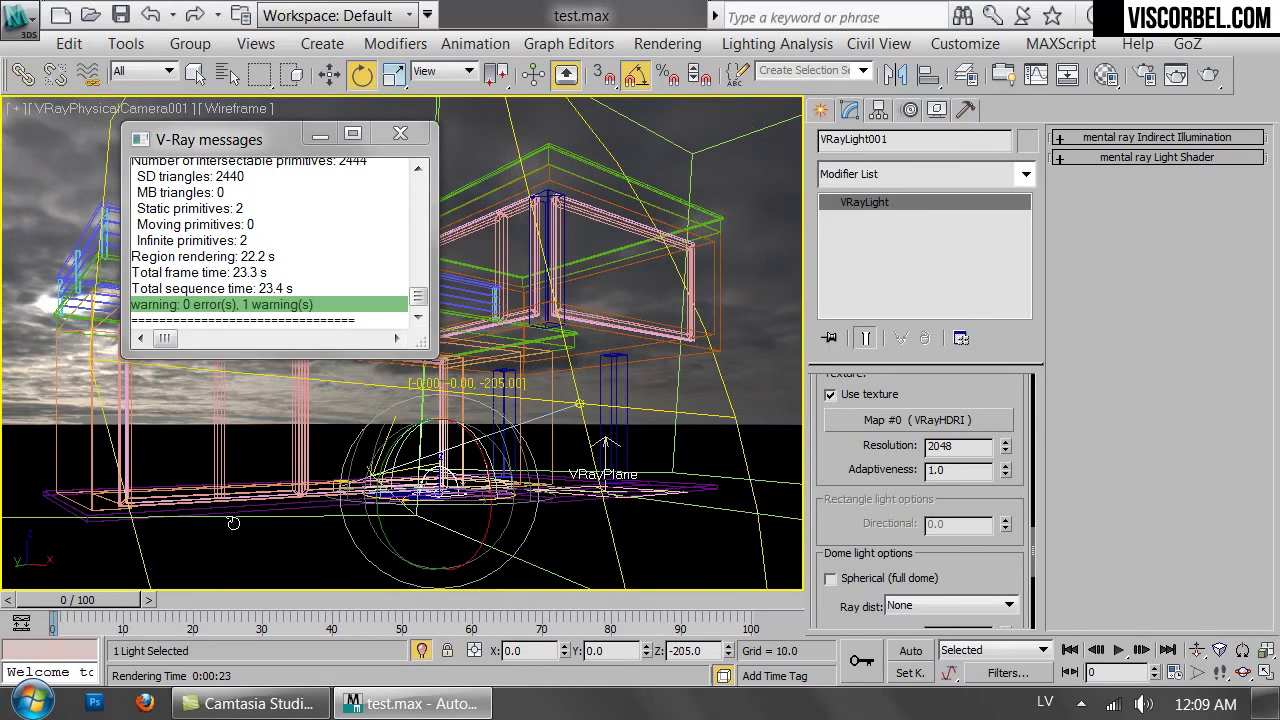
{"action": "left_click", "coordinate": [1207, 80]}
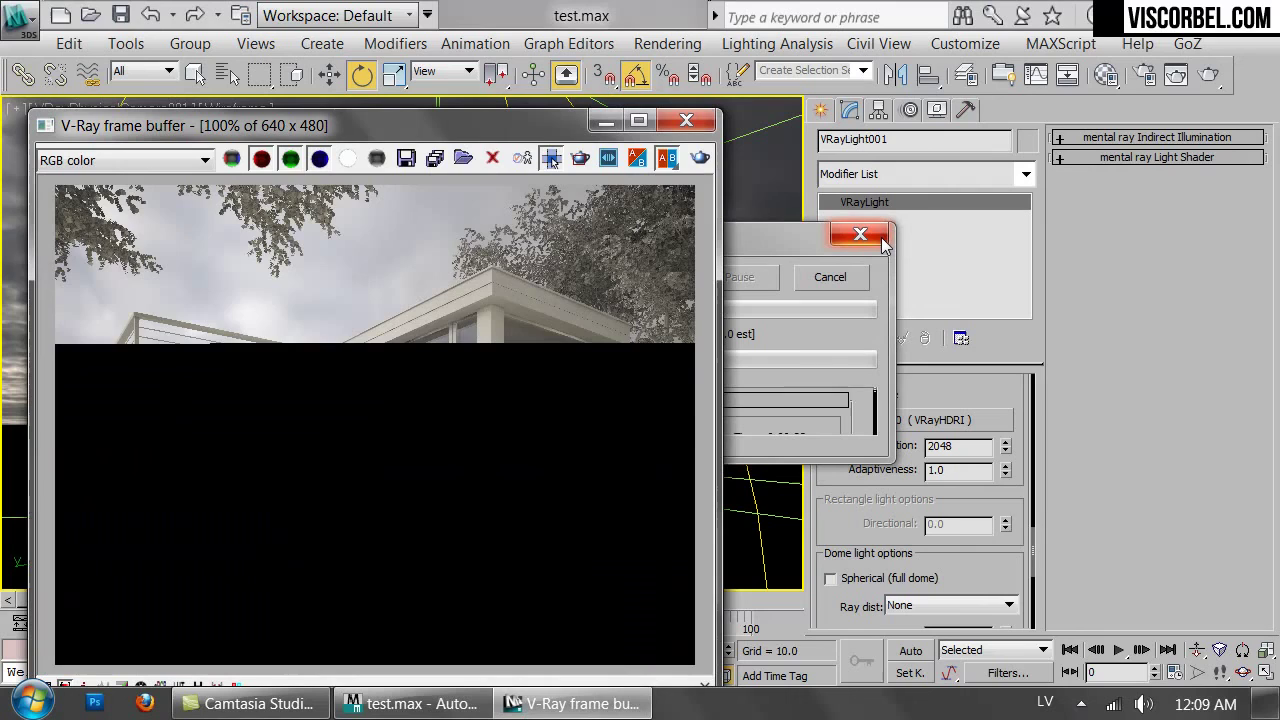